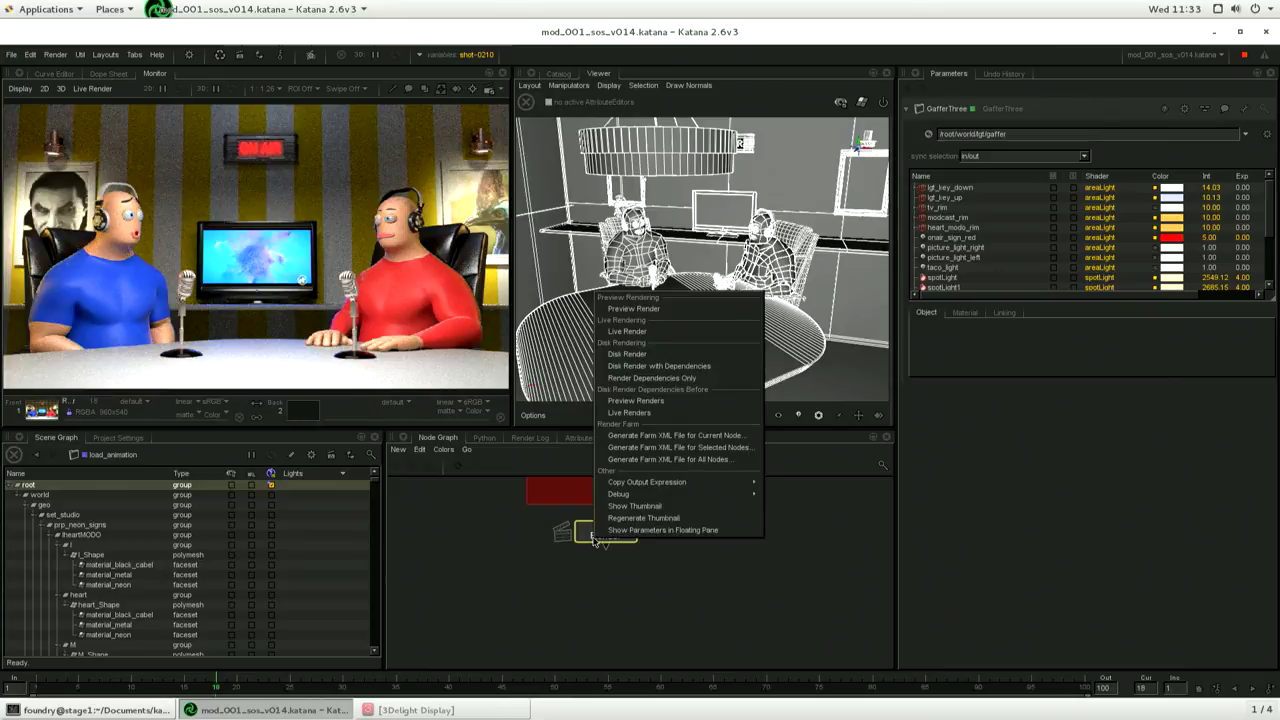
Start a live render from the Render node and enable live render updates for the root location
{"action": "left_click", "coordinate": [709, 335]}
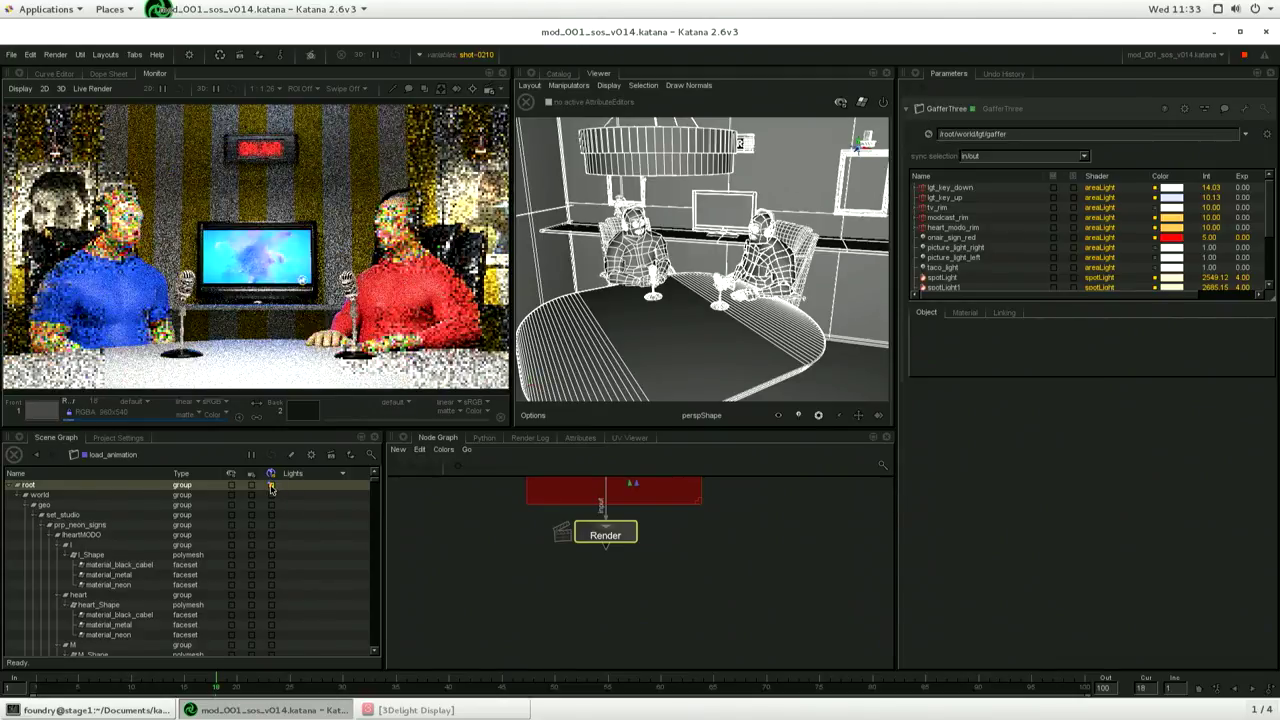
{"action": "left_click", "coordinate": [270, 485]}
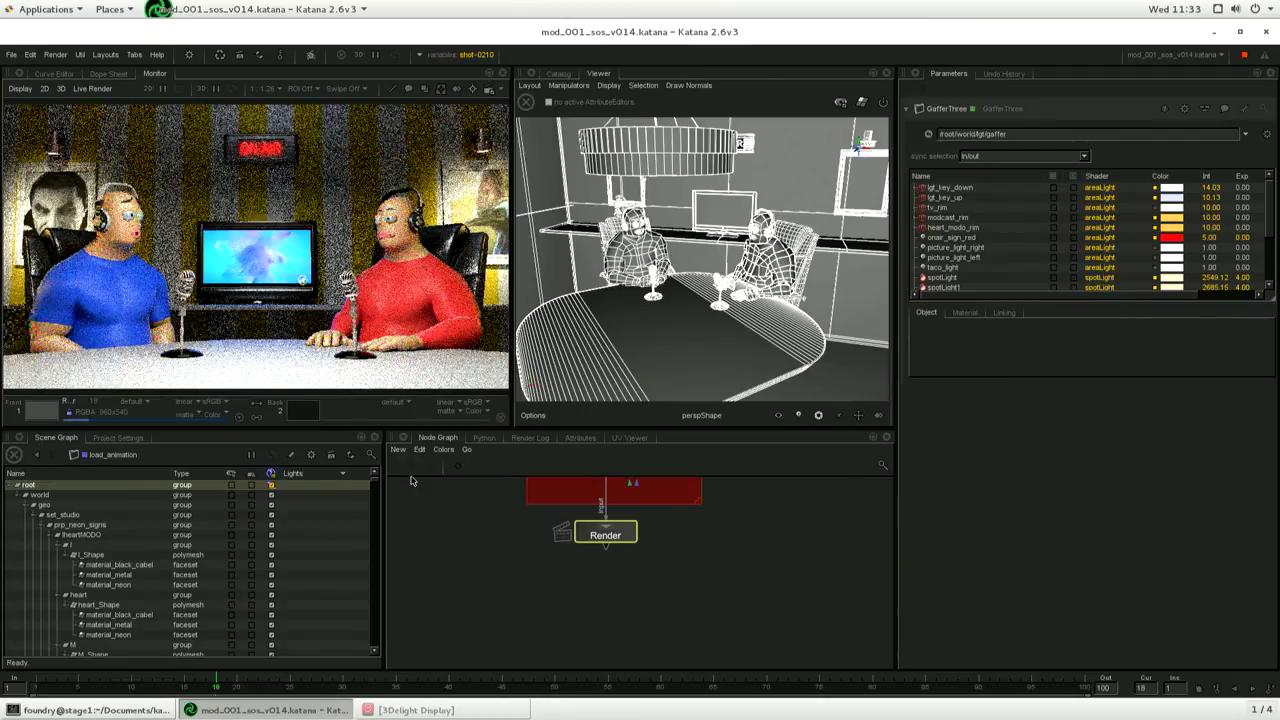
Preview shots 0120 and 0060 in the live render by switching the global shot variable
{"action": "left_click", "coordinate": [476, 55]}
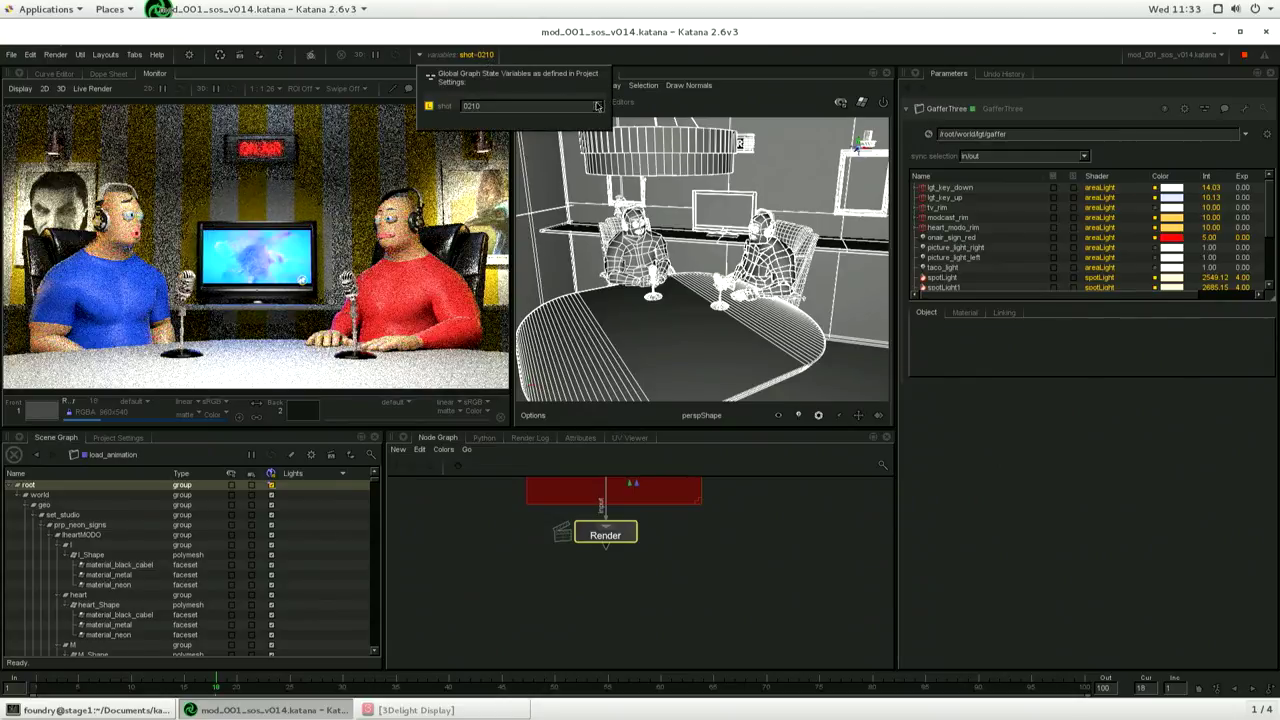
{"action": "left_click", "coordinate": [597, 107]}
{"action": "left_click", "coordinate": [580, 117]}
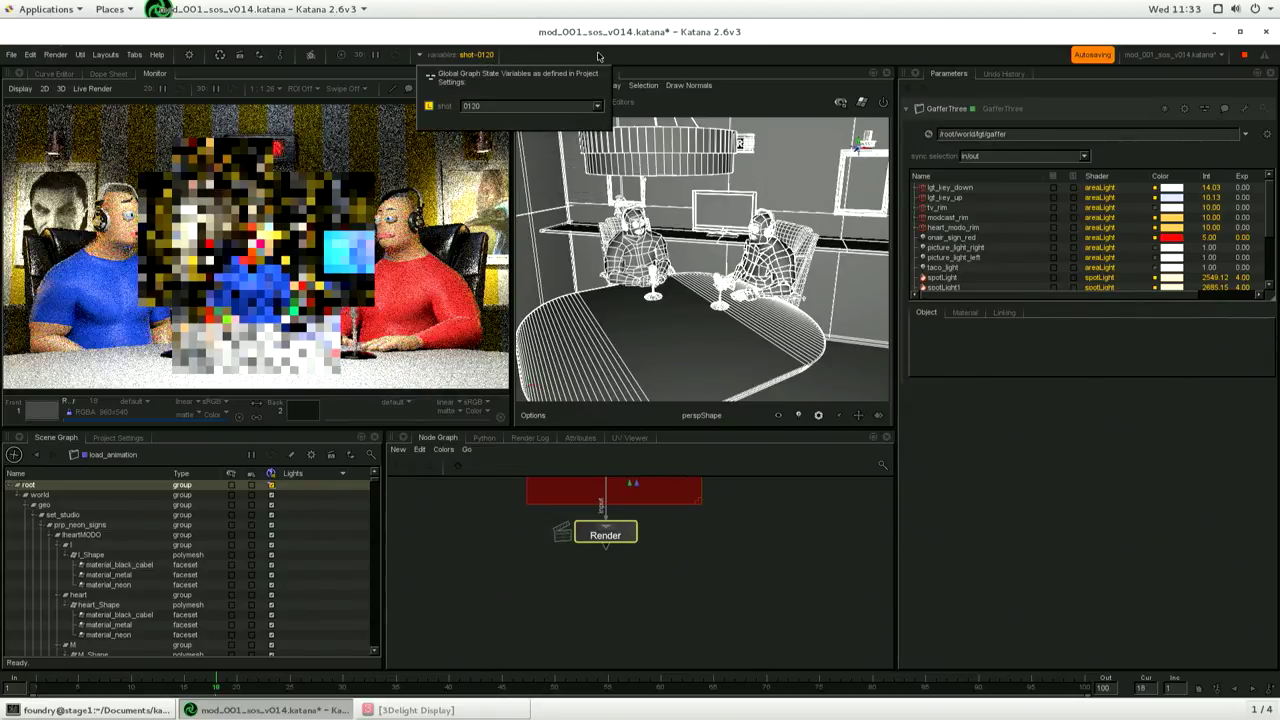
{"action": "left_click", "coordinate": [597, 107]}
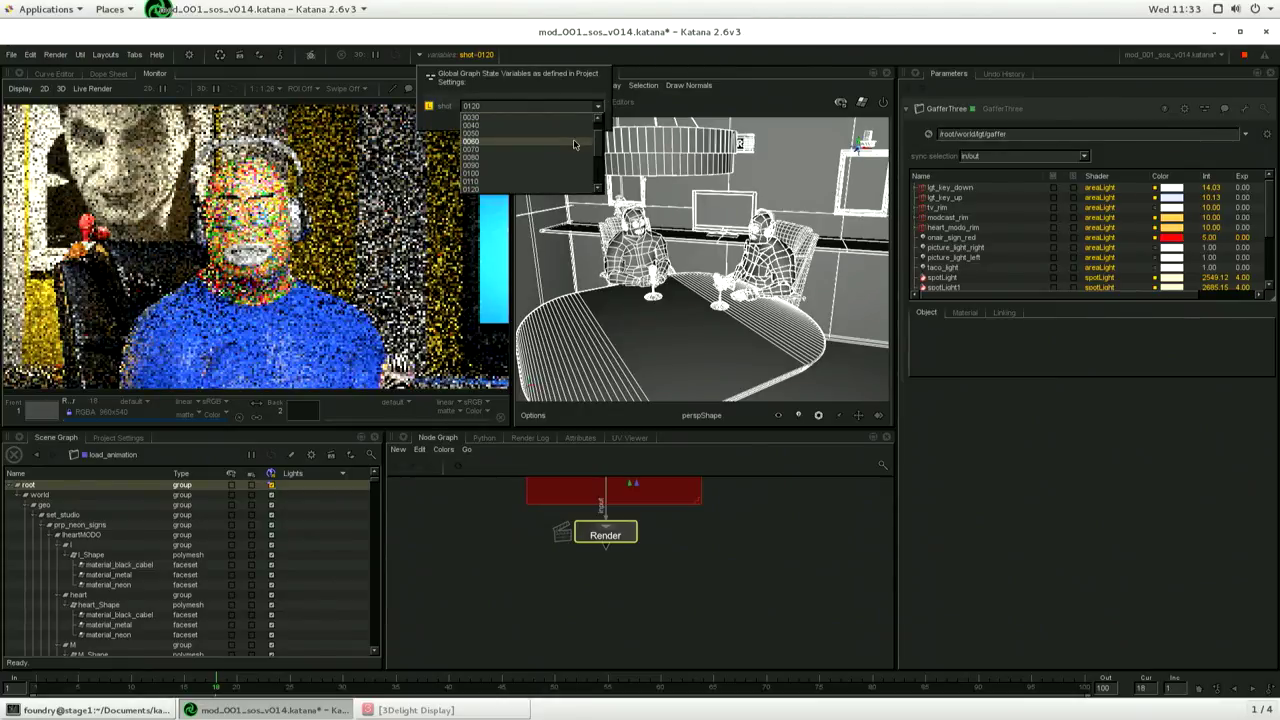
{"action": "left_click", "coordinate": [572, 141]}
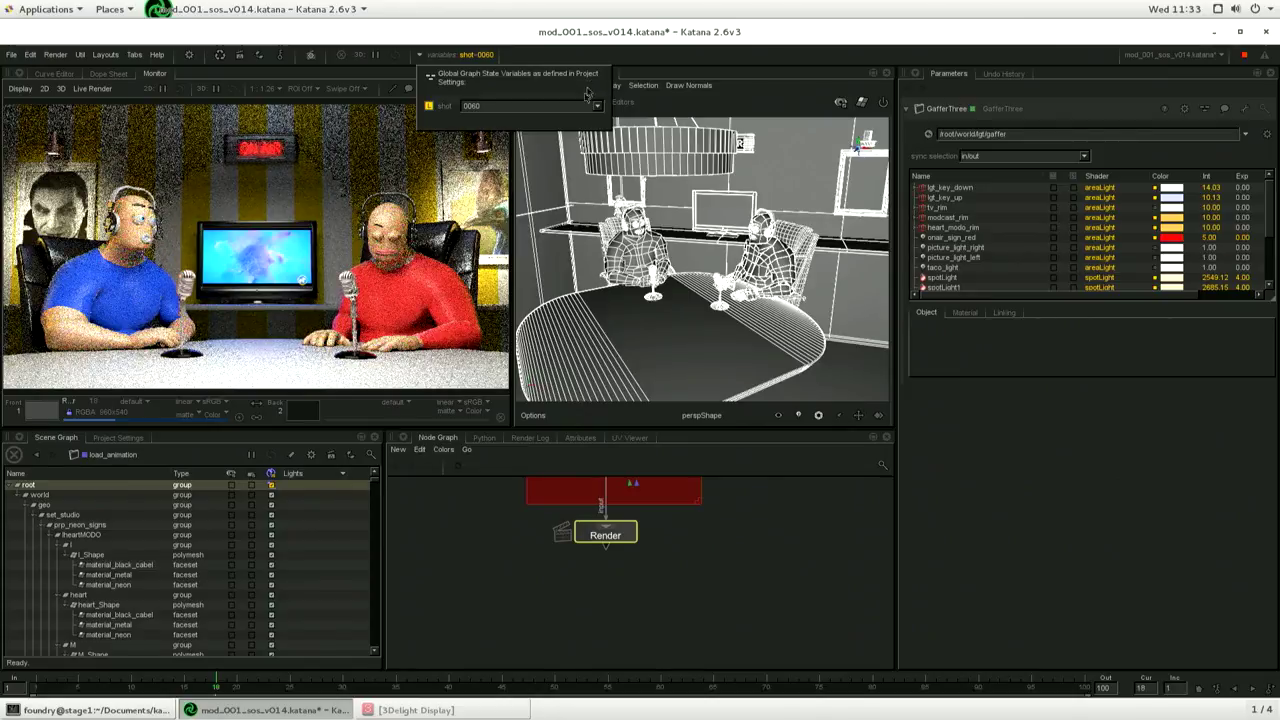
Preview shot 0040 through the global shot variable, and set the variable to 0080
{"action": "left_click", "coordinate": [598, 106]}
{"action": "scroll", "coordinate": [575, 145], "scroll_direction": "up", "scroll_amount": 2}
{"action": "left_click", "coordinate": [562, 141]}
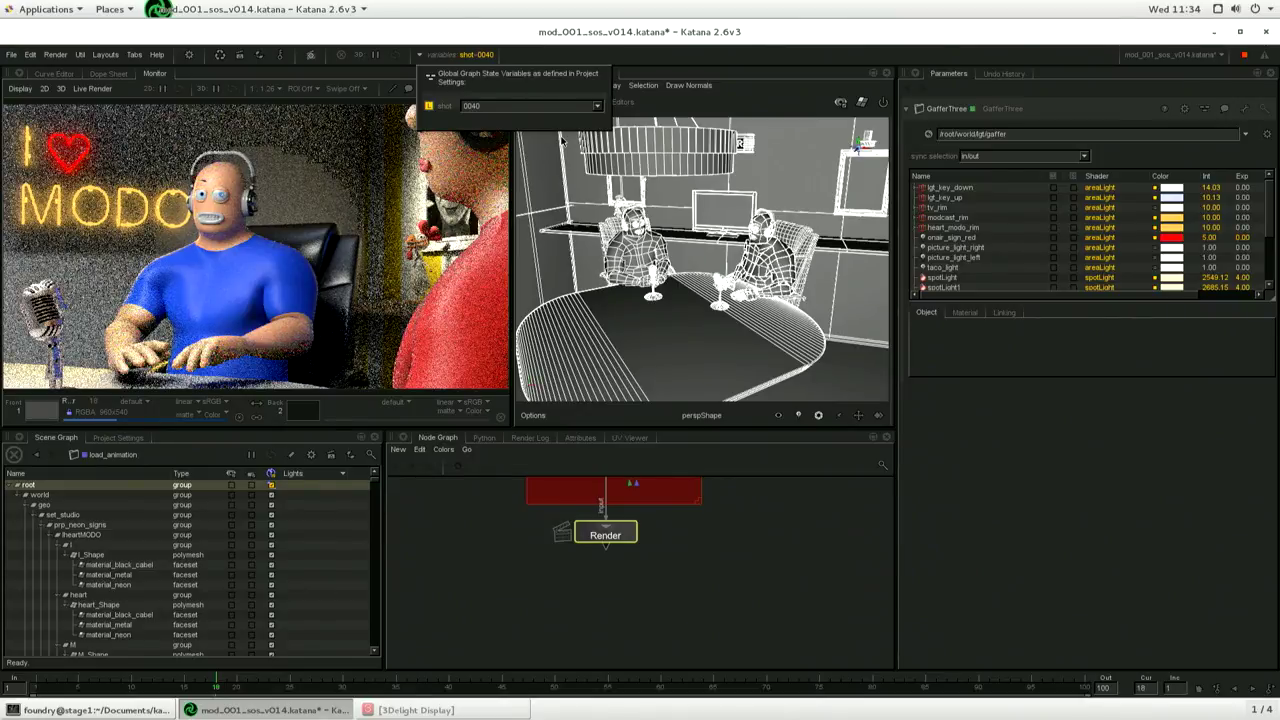
{"action": "left_click", "coordinate": [596, 108]}
{"action": "left_click", "coordinate": [575, 179]}
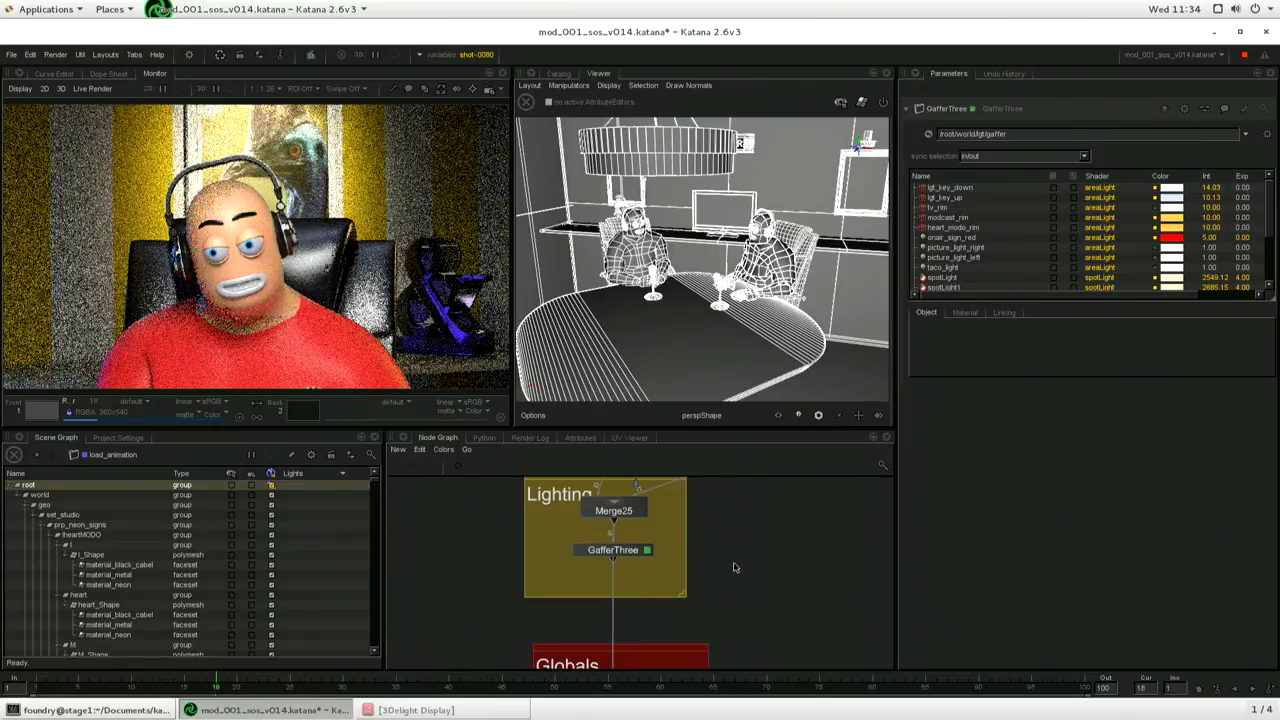
Add a second GafferThree node beside the Lighting group and feed it from the existing GafferThree's output
{"action": "key", "text": "Tab"}
{"action": "type", "text": "gaf"}
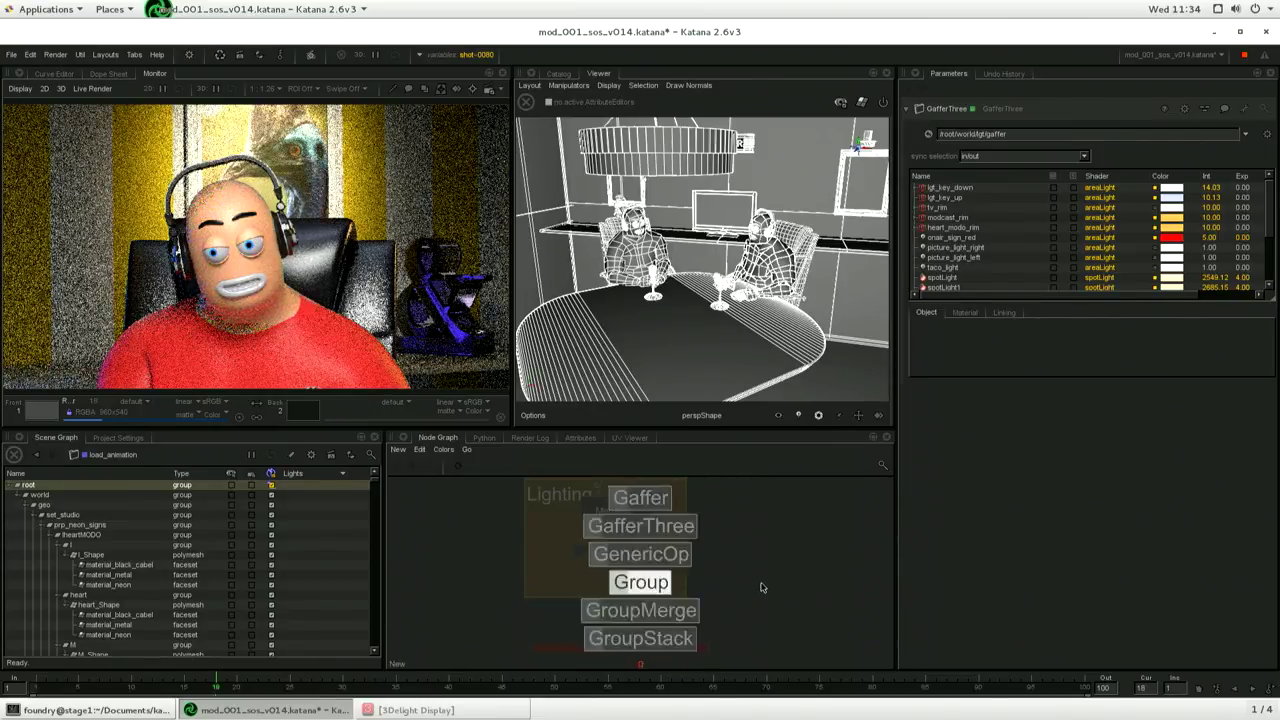
{"action": "left_click", "coordinate": [742, 620]}
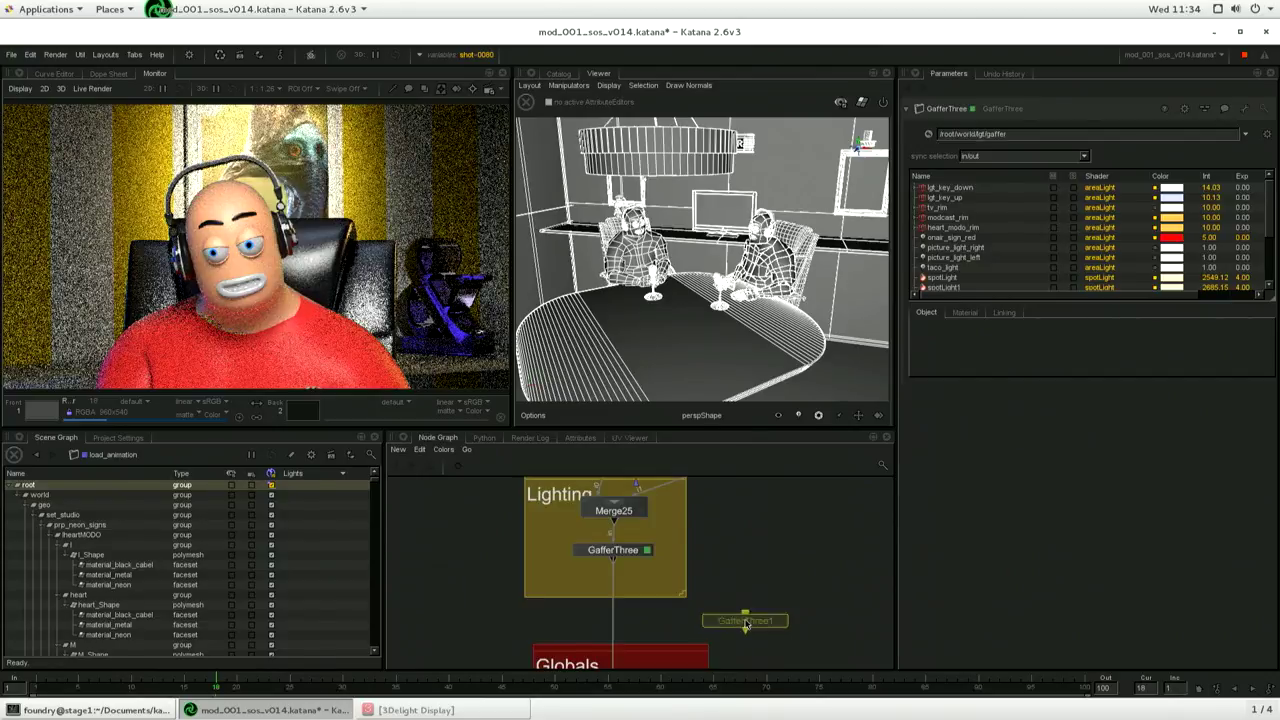
{"action": "left_click", "coordinate": [745, 583]}
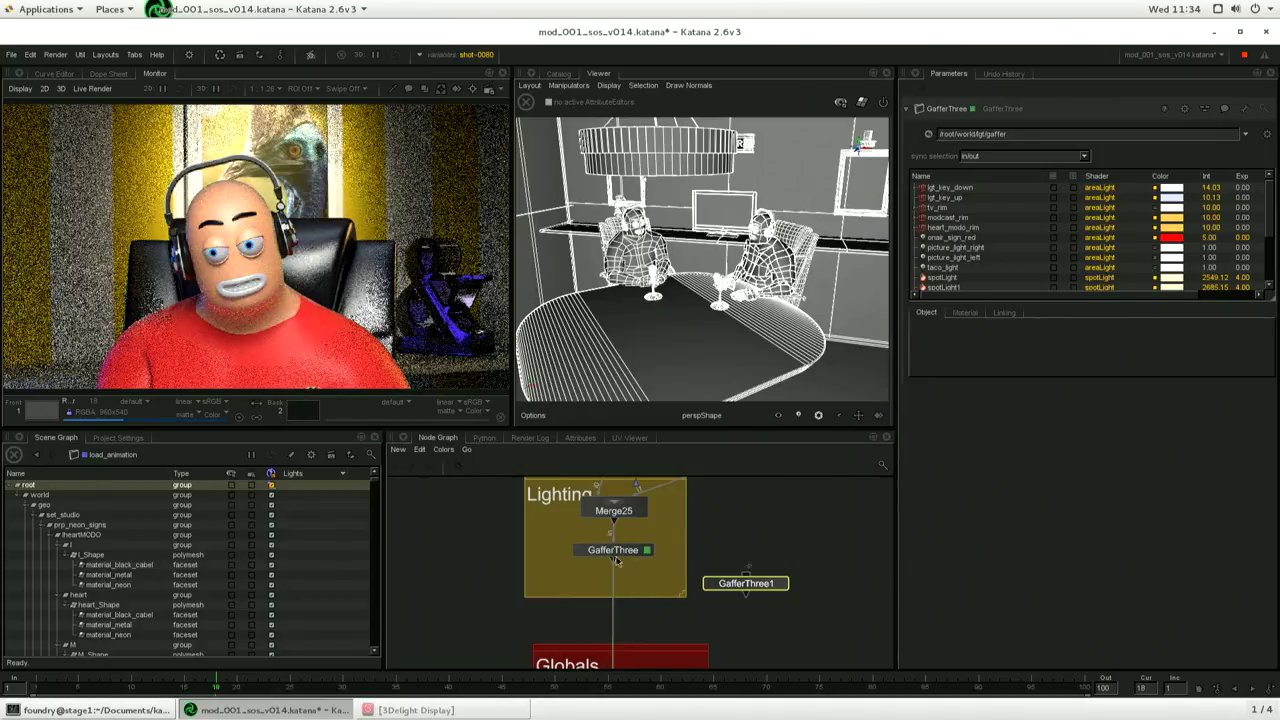
{"action": "left_click_drag", "start_coordinate": [613, 558], "coordinate": [748, 591]}
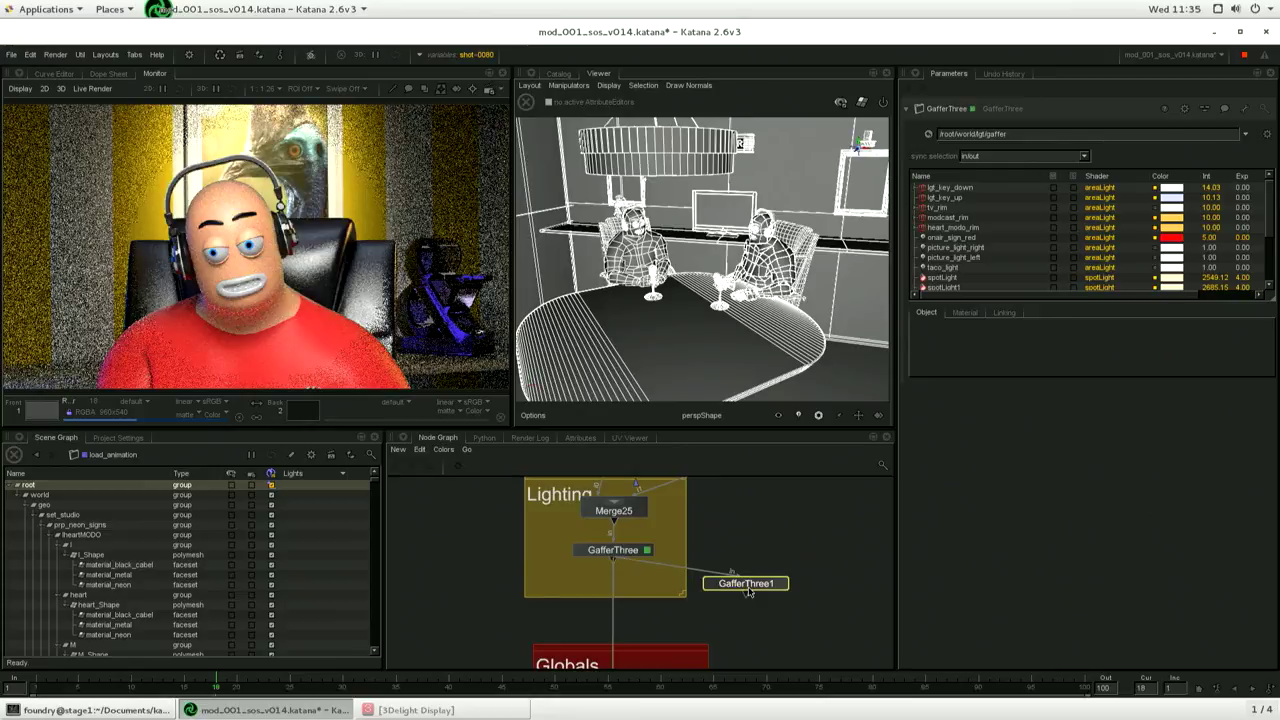
Insert a VariableSwitch node between the original GafferThree and Globals, and connect the second GafferThree as its second input
{"action": "key", "text": "Tab"}
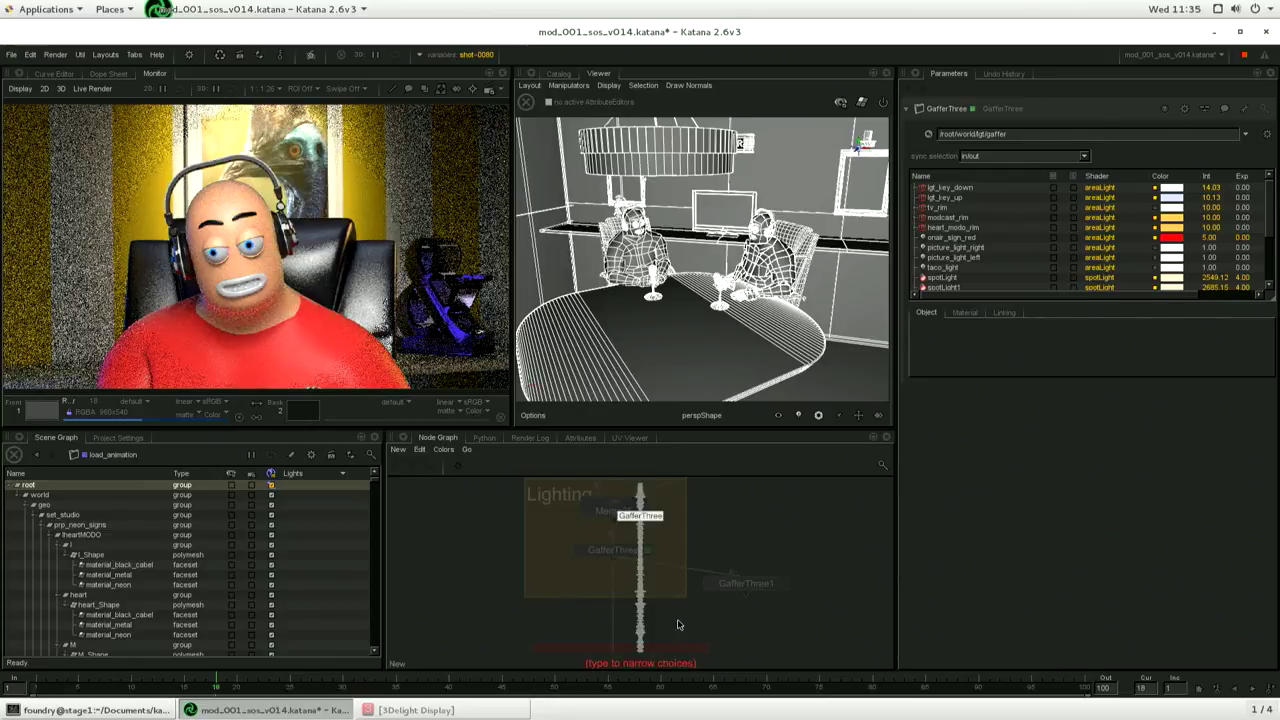
{"action": "type", "text": "var"}
{"action": "key", "text": "Up"}
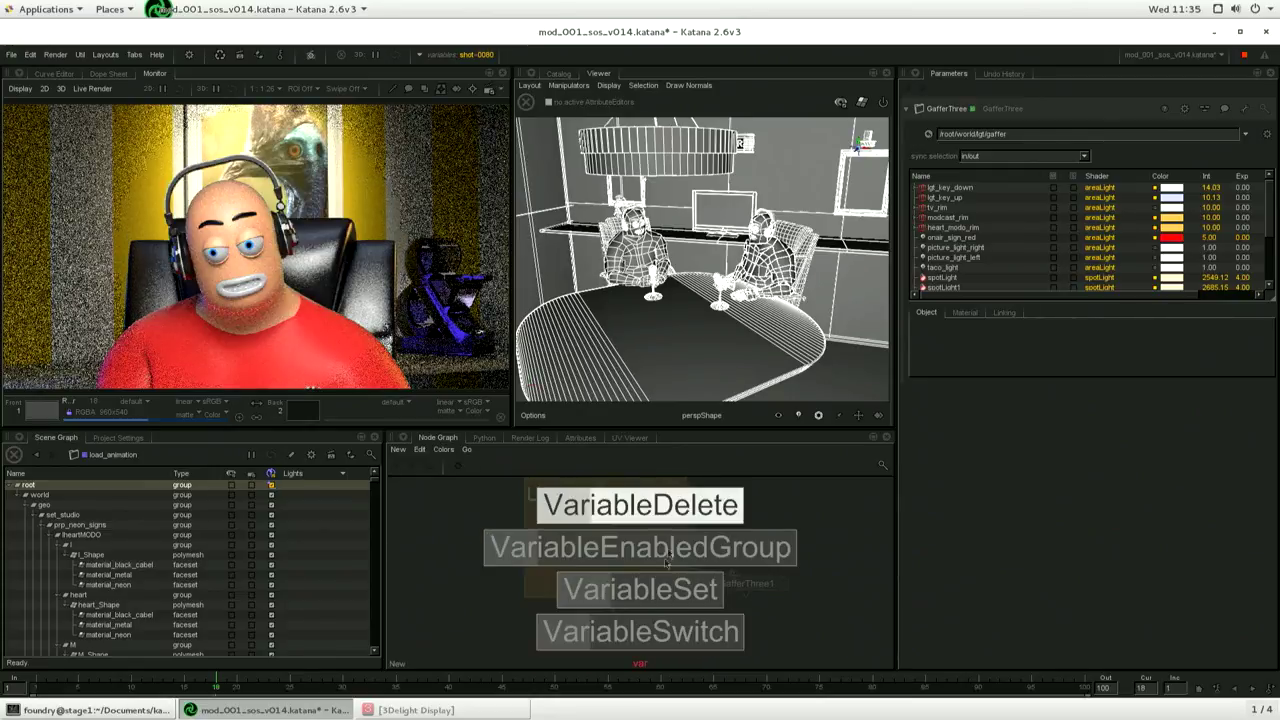
{"action": "left_click", "coordinate": [614, 630]}
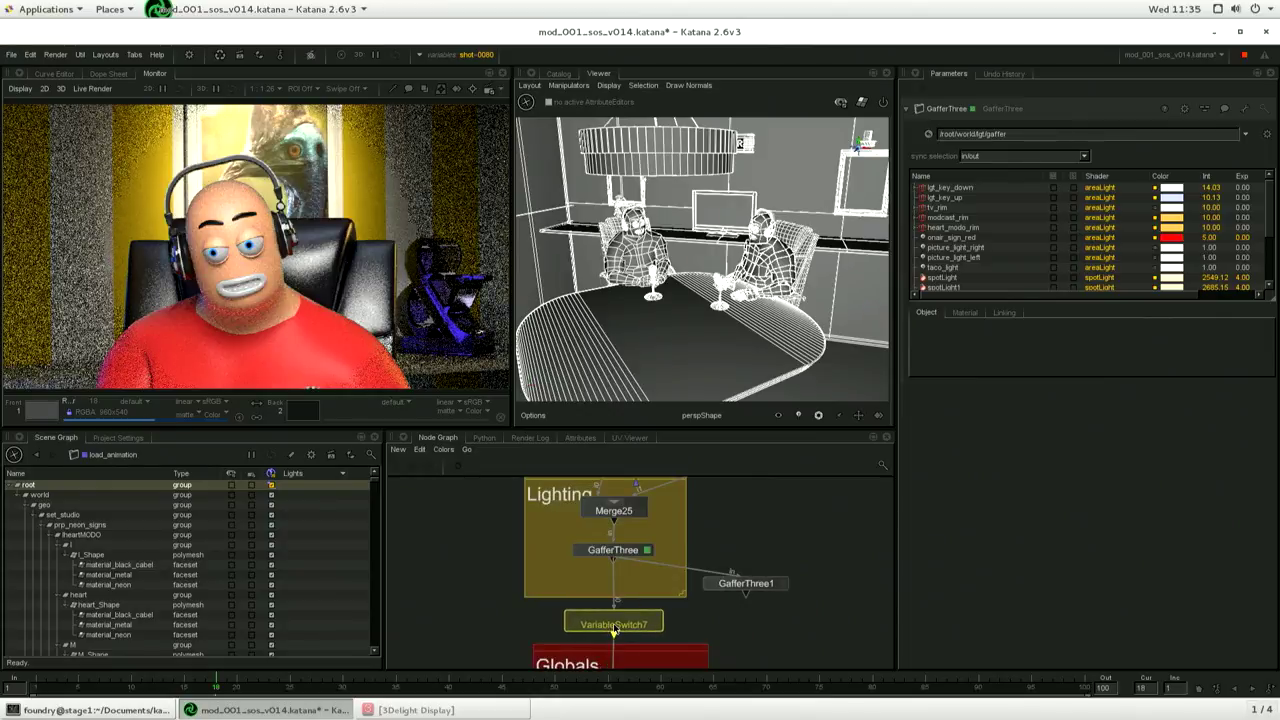
{"action": "left_click", "coordinate": [614, 627]}
{"action": "left_click_drag", "start_coordinate": [746, 597], "coordinate": [647, 626]}
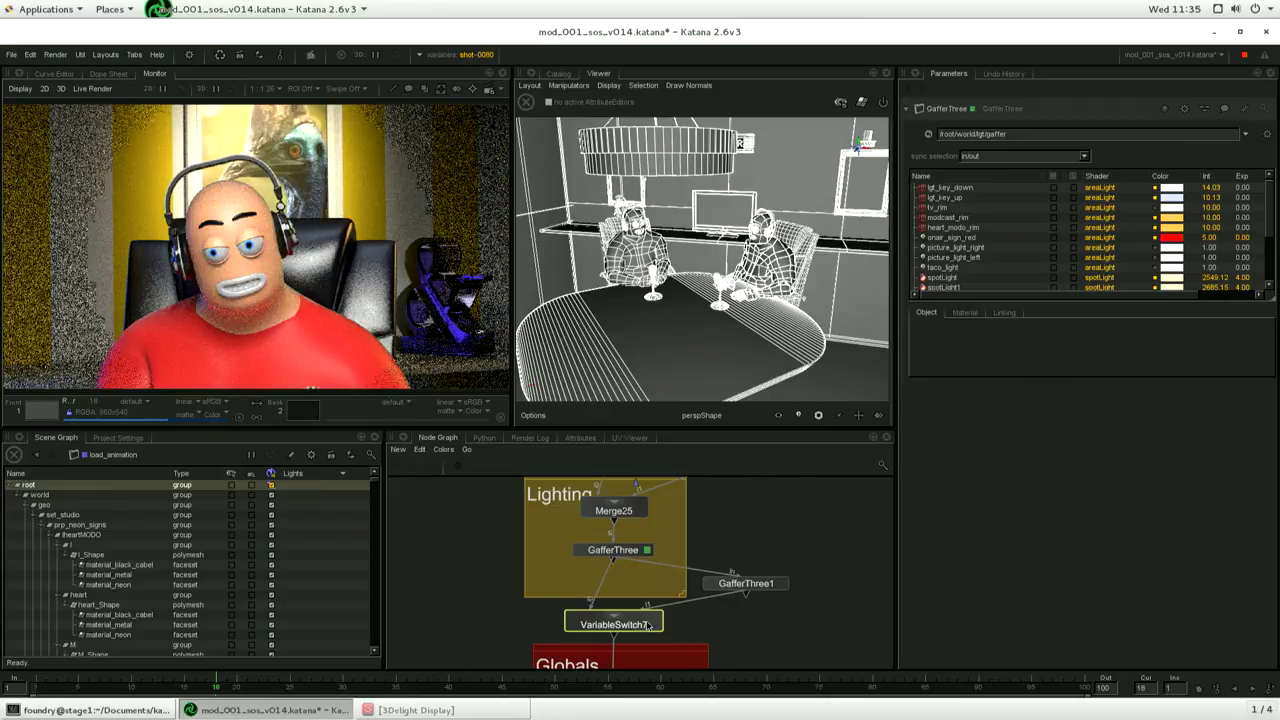
Set the VariableSwitch's variable name to shot and its second input pattern, i1, to 0080
{"action": "double_click", "coordinate": [648, 625]}
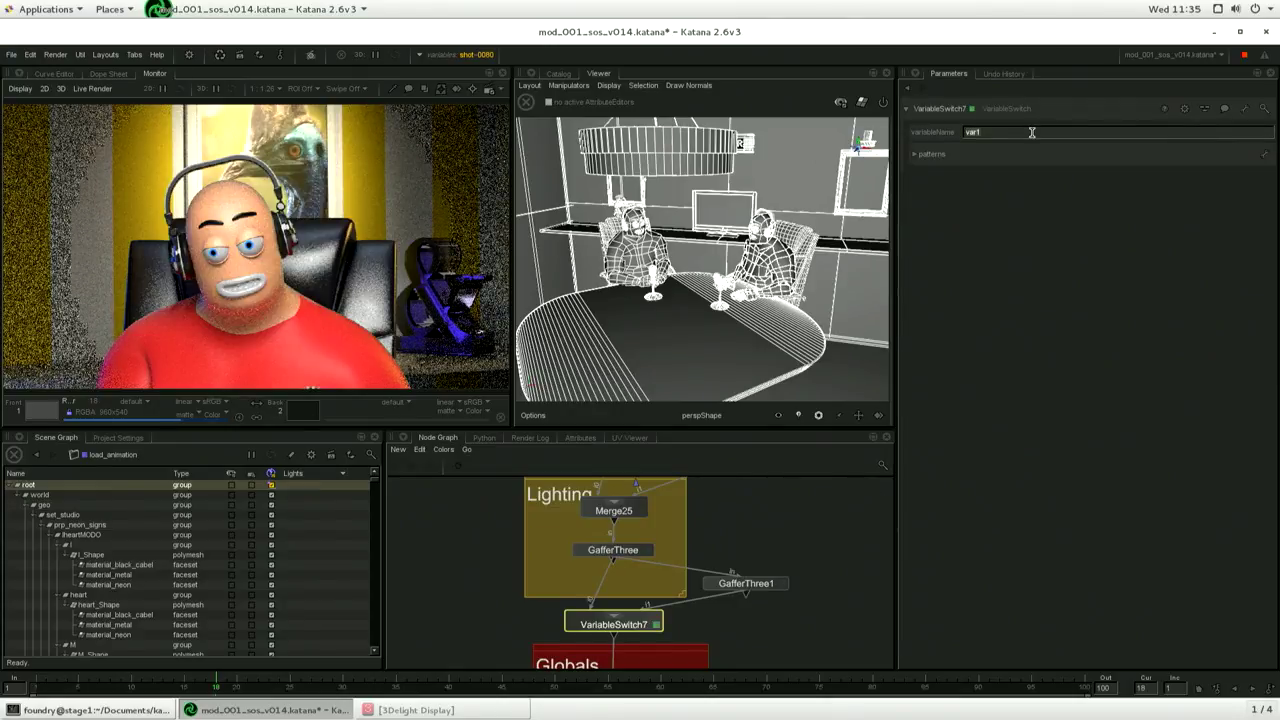
{"action": "type", "text": "sh"}
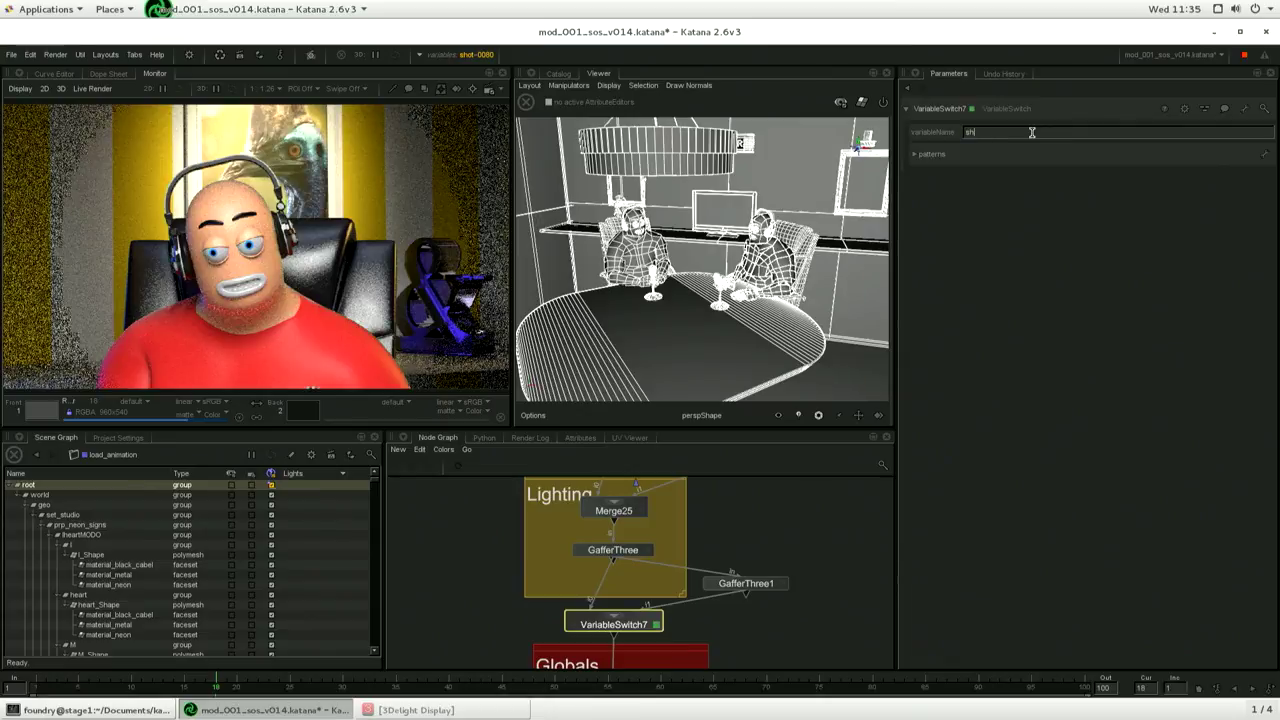
{"action": "type", "text": "ot"}
{"action": "key", "text": "Return"}
{"action": "left_click", "coordinate": [932, 154]}
{"action": "left_click", "coordinate": [973, 199]}
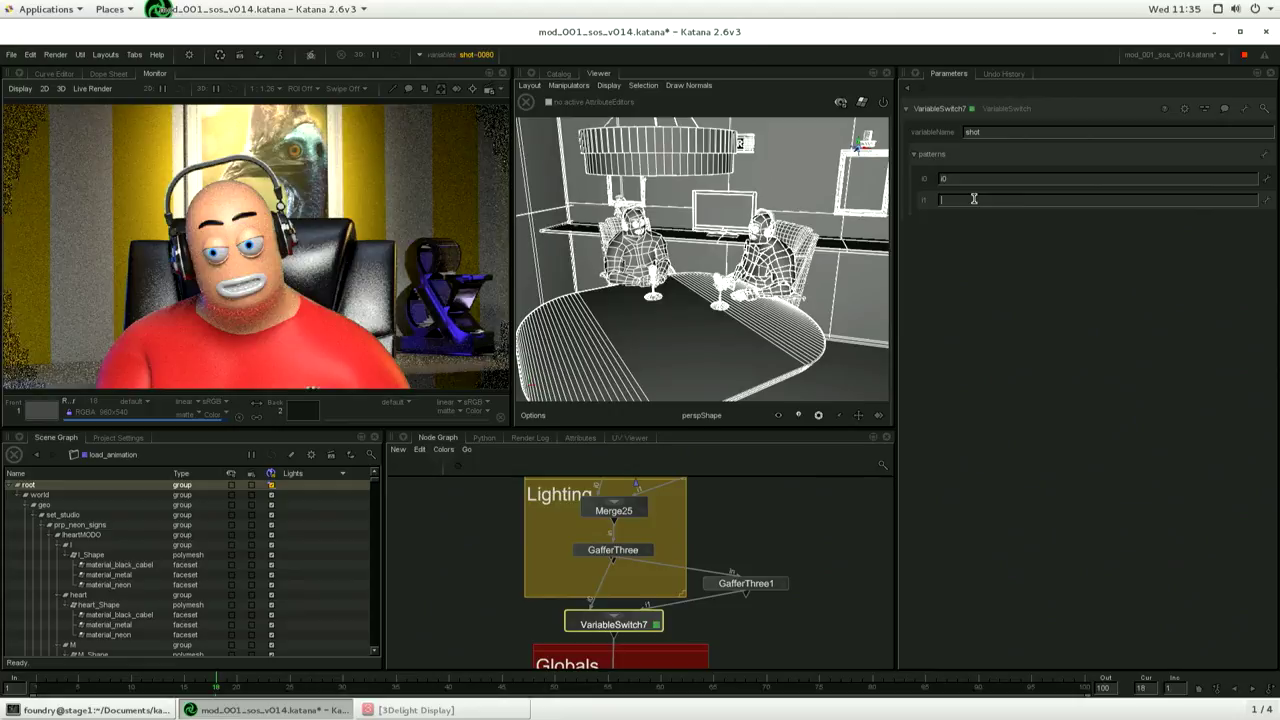
{"action": "type", "text": "0080"}
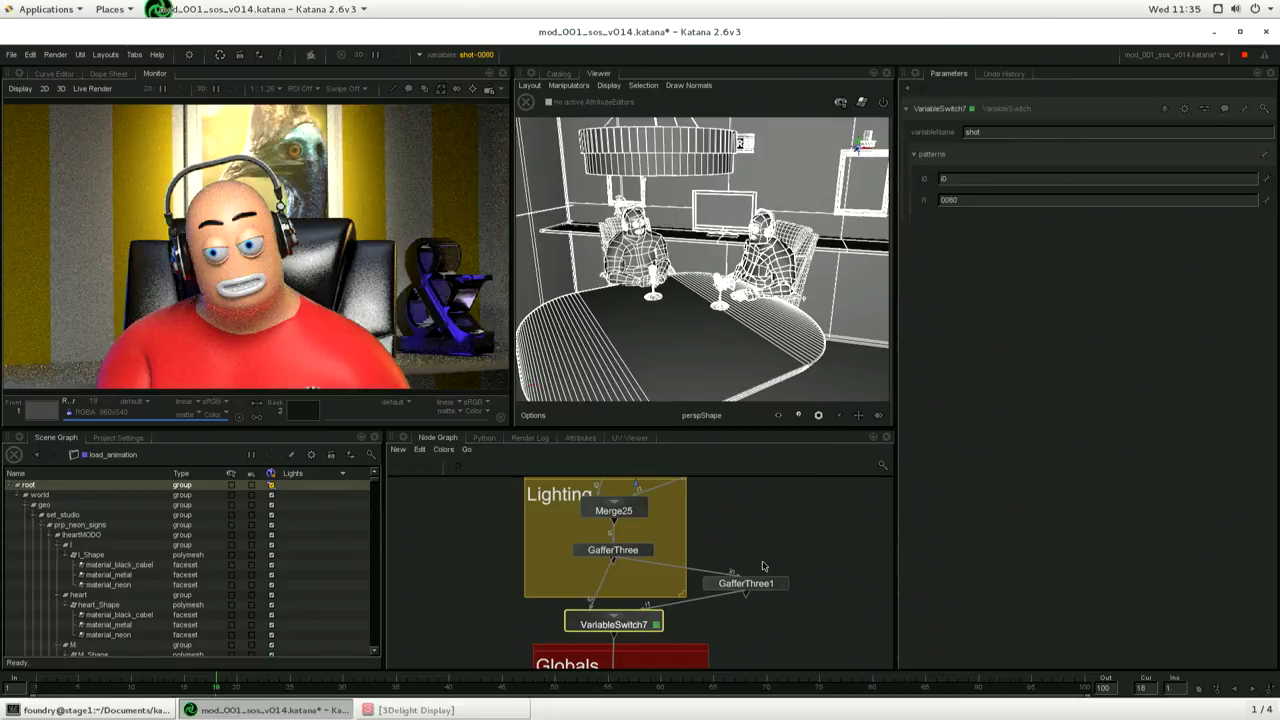
{"action": "left_click", "coordinate": [646, 552]}
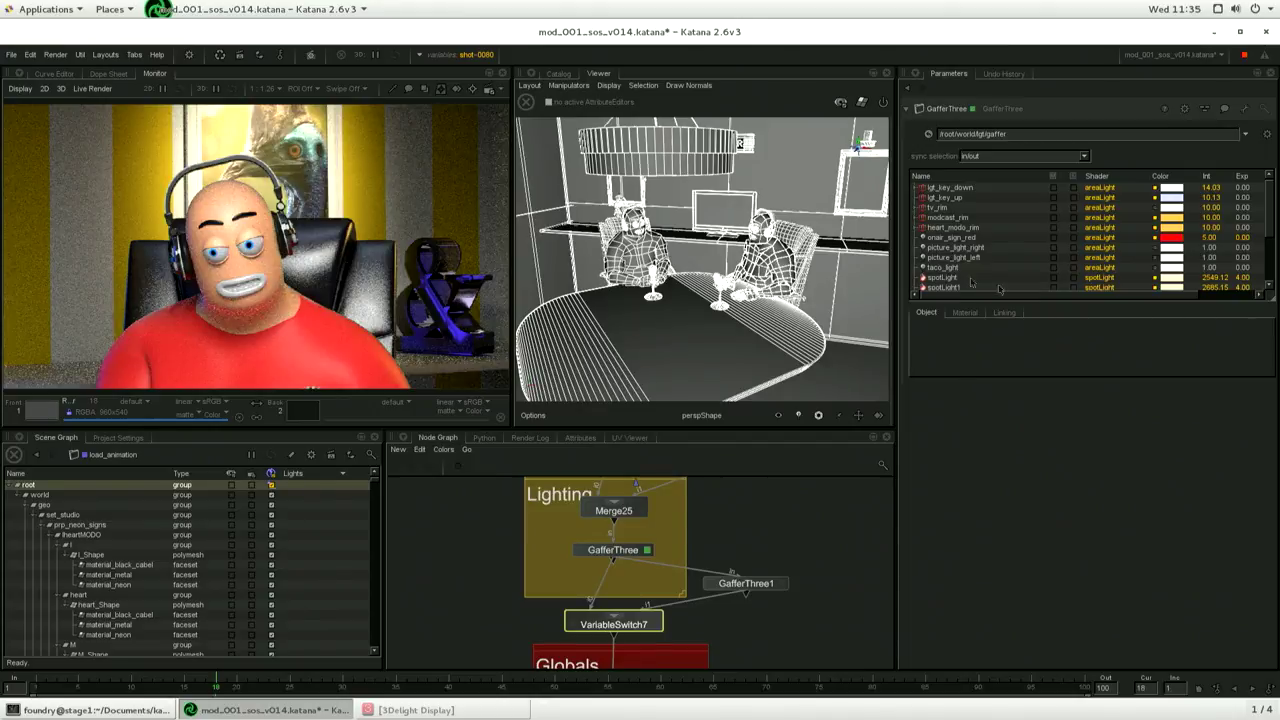
{"action": "right_click", "coordinate": [1008, 191]}
{"action": "mouse_move", "coordinate": [1014, 196]}
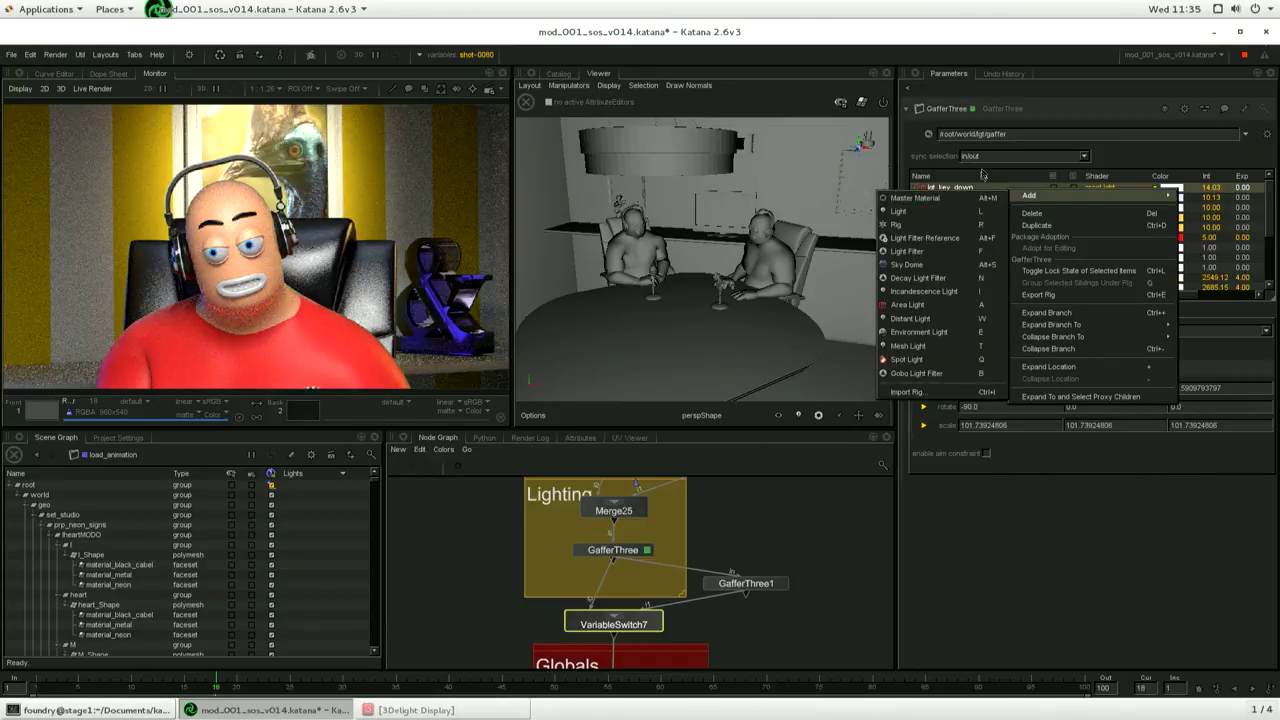
{"action": "left_click", "coordinate": [1164, 155]}
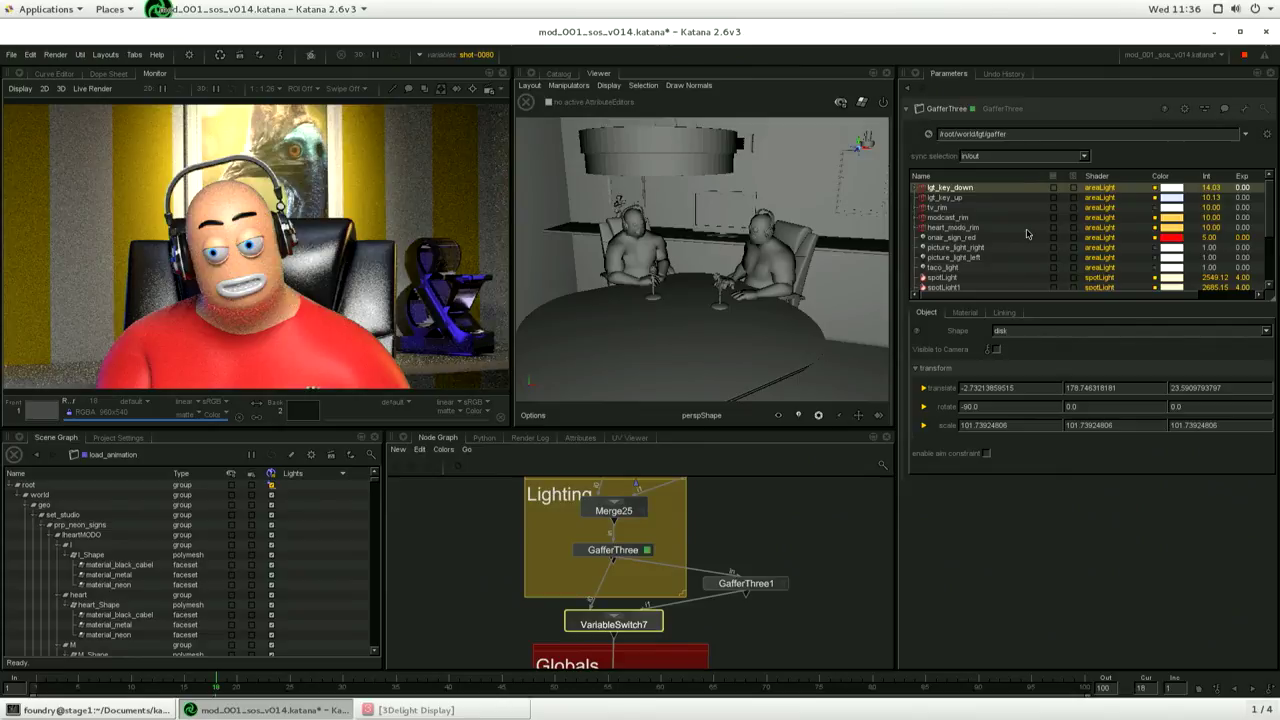
Open the second GafferThree's parameters and show the incoming scene in its light list
{"action": "left_click", "coordinate": [782, 584]}
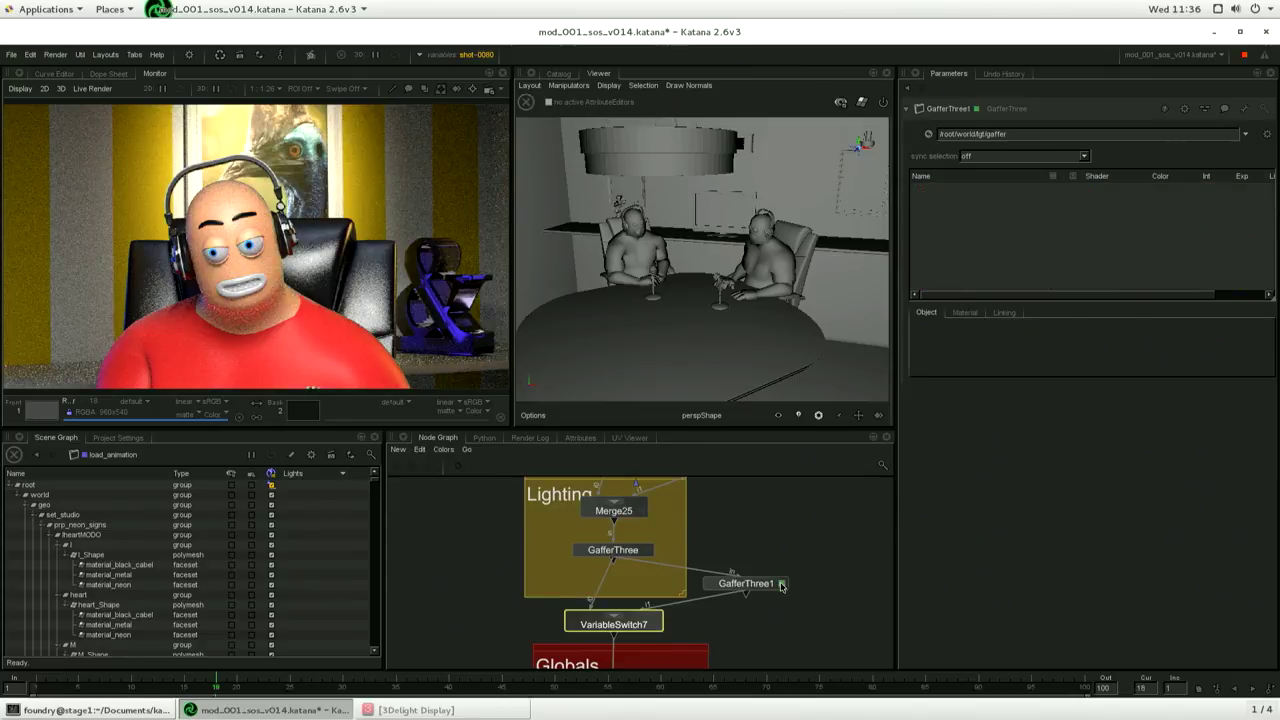
{"action": "right_click", "coordinate": [1018, 205]}
{"action": "mouse_move", "coordinate": [1022, 208]}
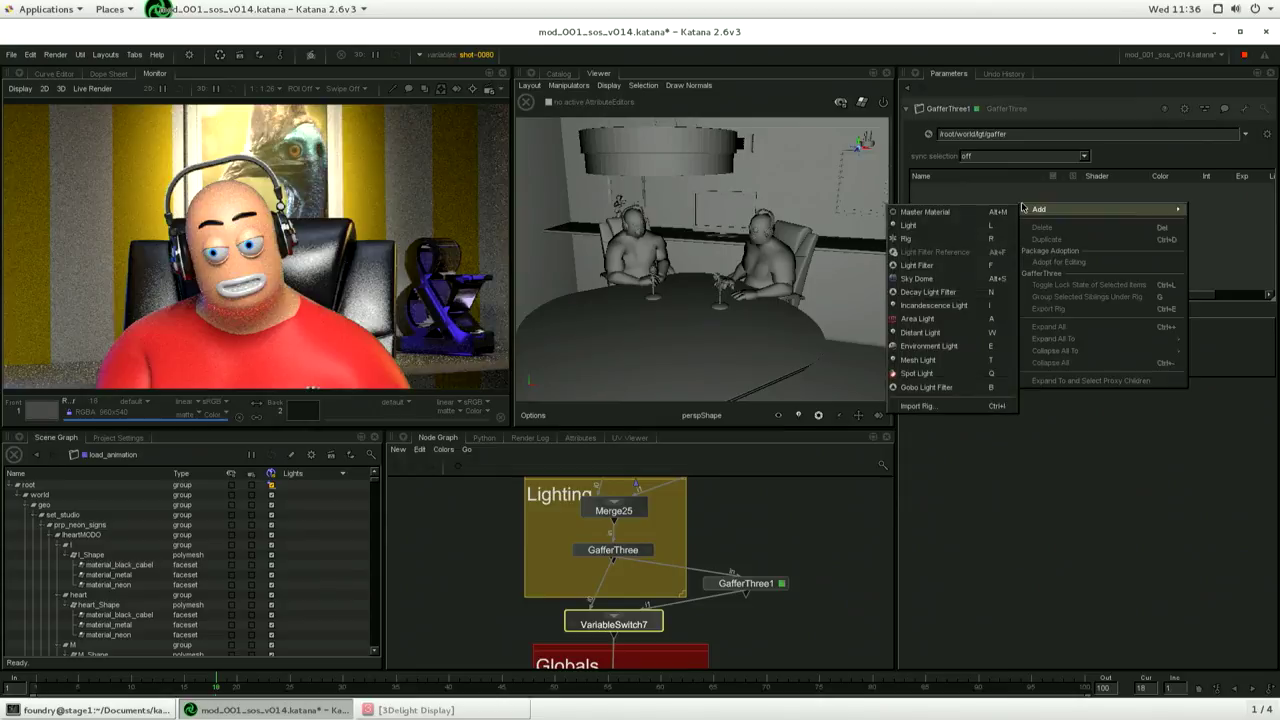
{"action": "left_click", "coordinate": [1267, 134]}
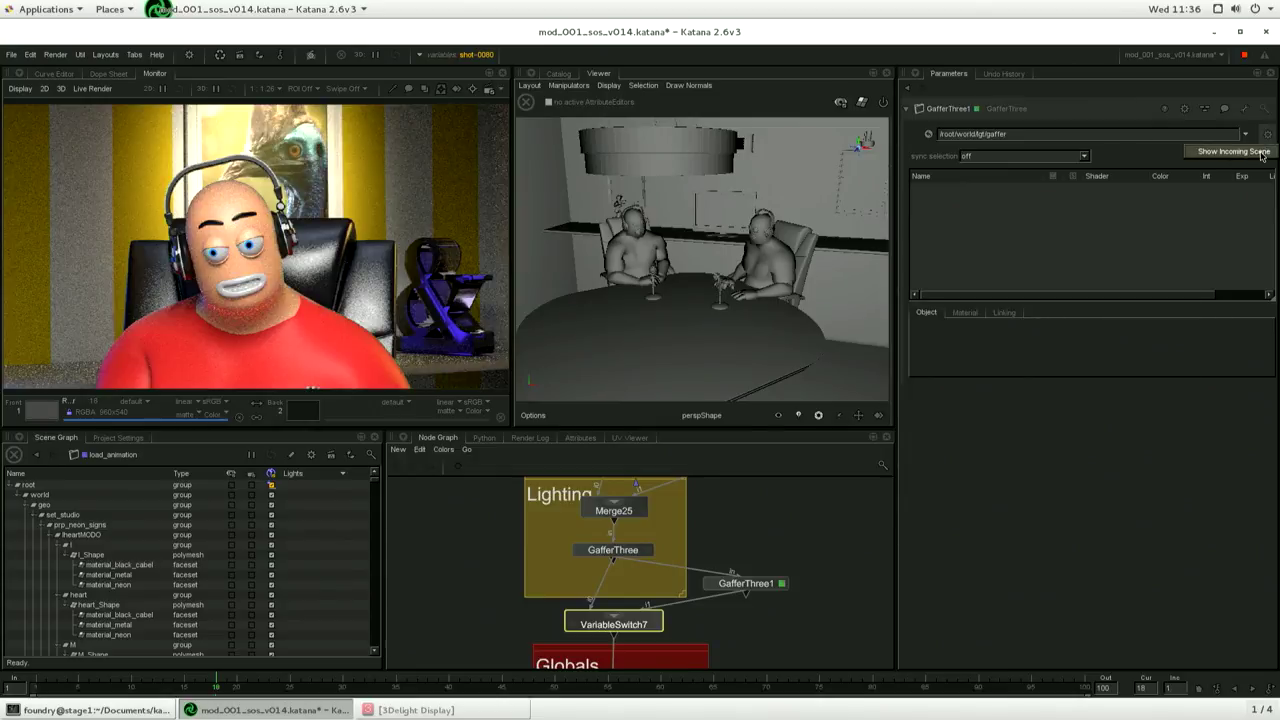
{"action": "left_click", "coordinate": [1248, 152]}
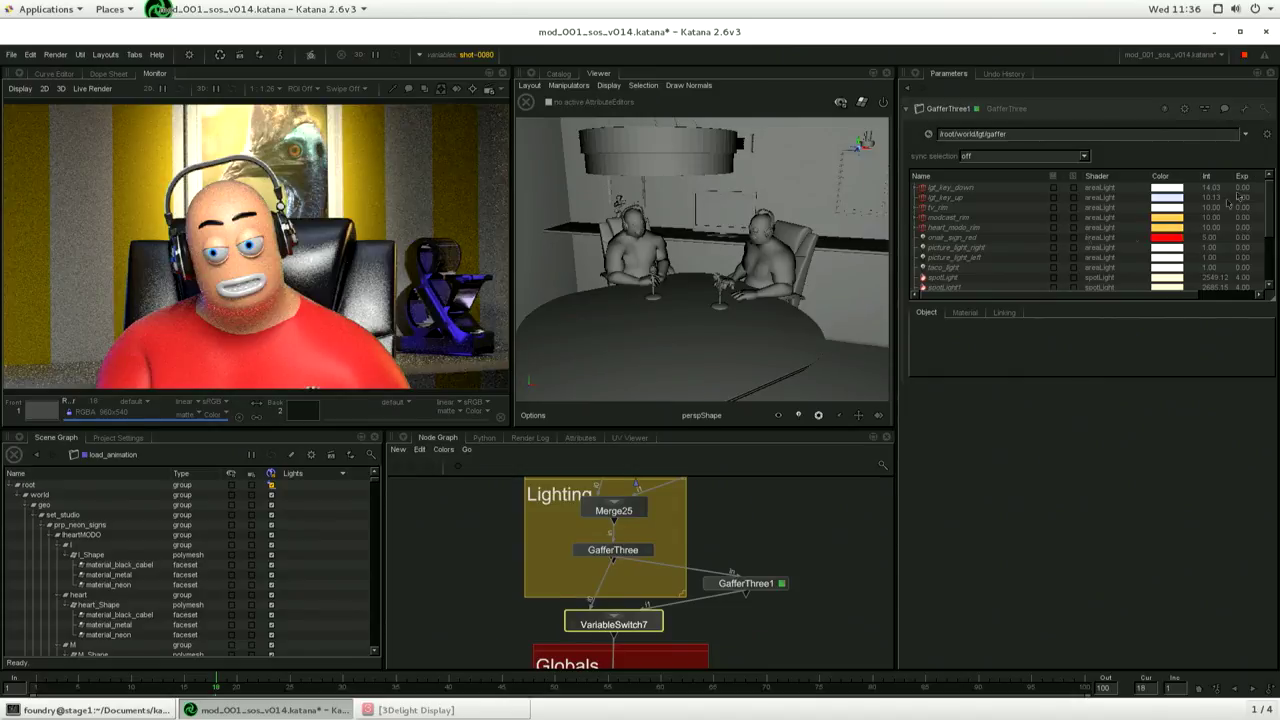
Adopt the incoming lgt_key_down light for editing in the second GafferThree
{"action": "left_click", "coordinate": [946, 189]}
{"action": "right_click", "coordinate": [947, 189]}
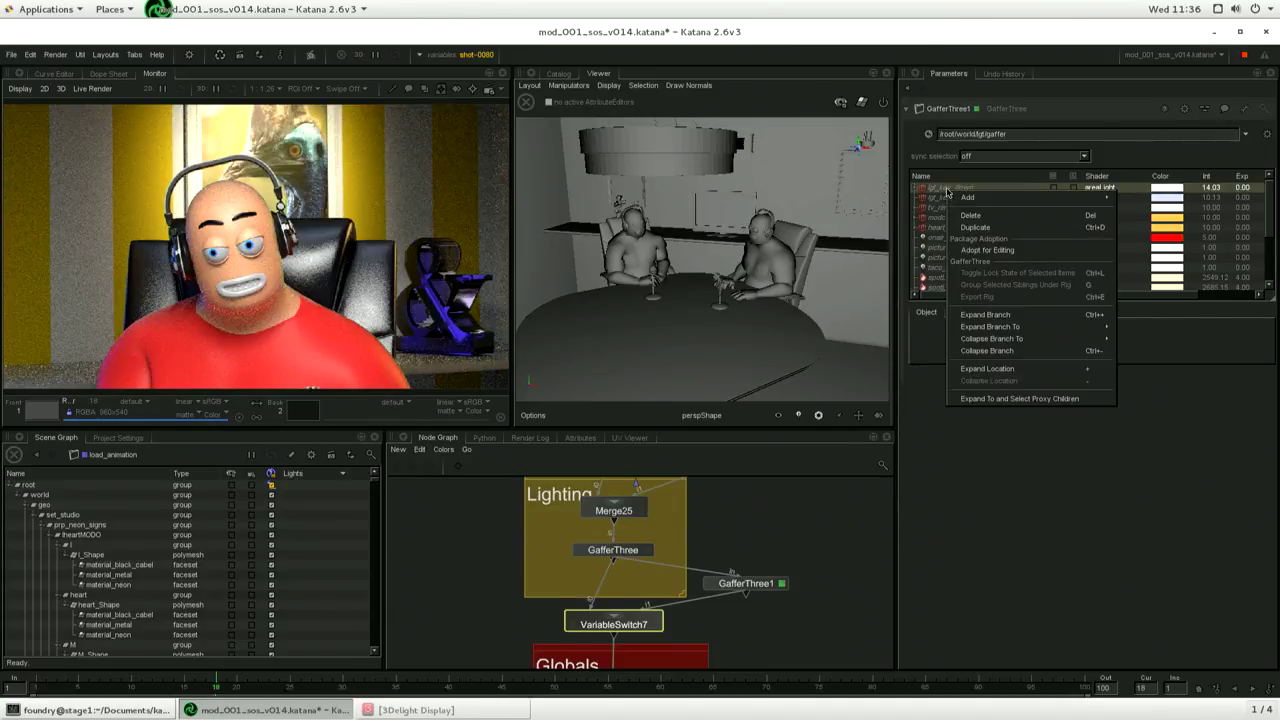
{"action": "left_click", "coordinate": [977, 254]}
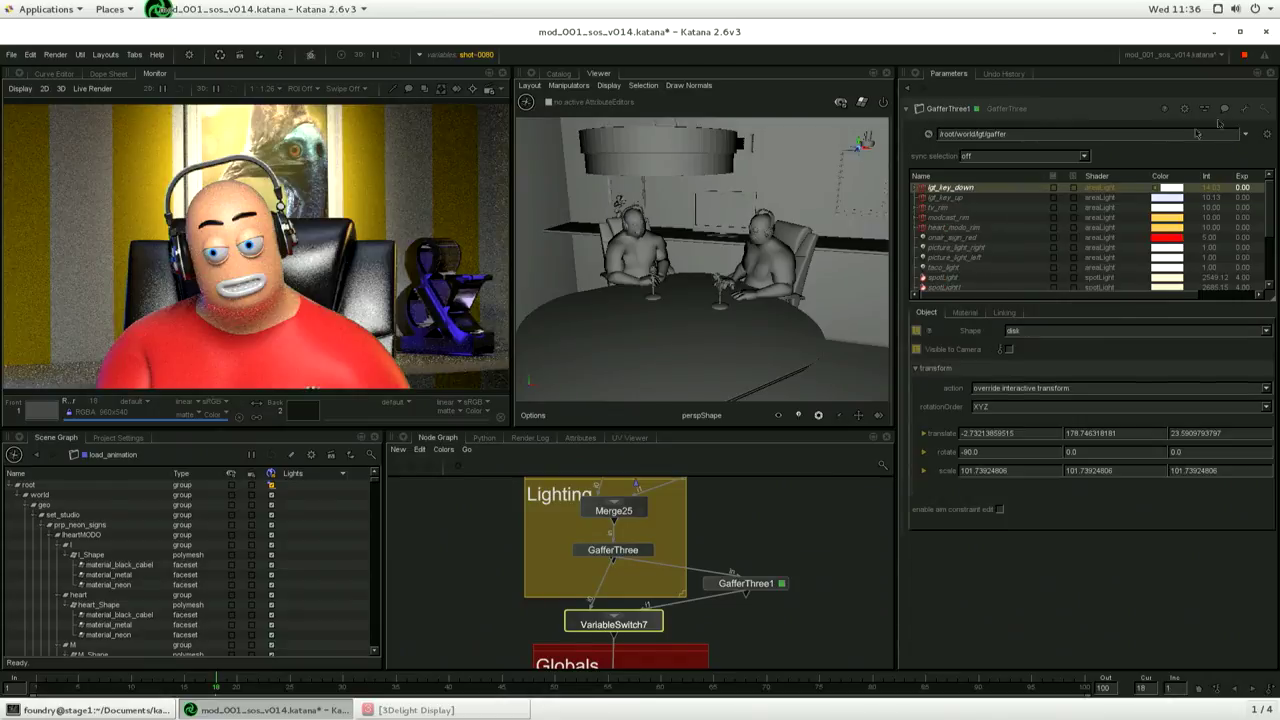
Change the lgt_key_down light's color to a warm pale orange, RGB 0.9426, 0.5973, 0.3032
{"action": "left_click", "coordinate": [1177, 190]}
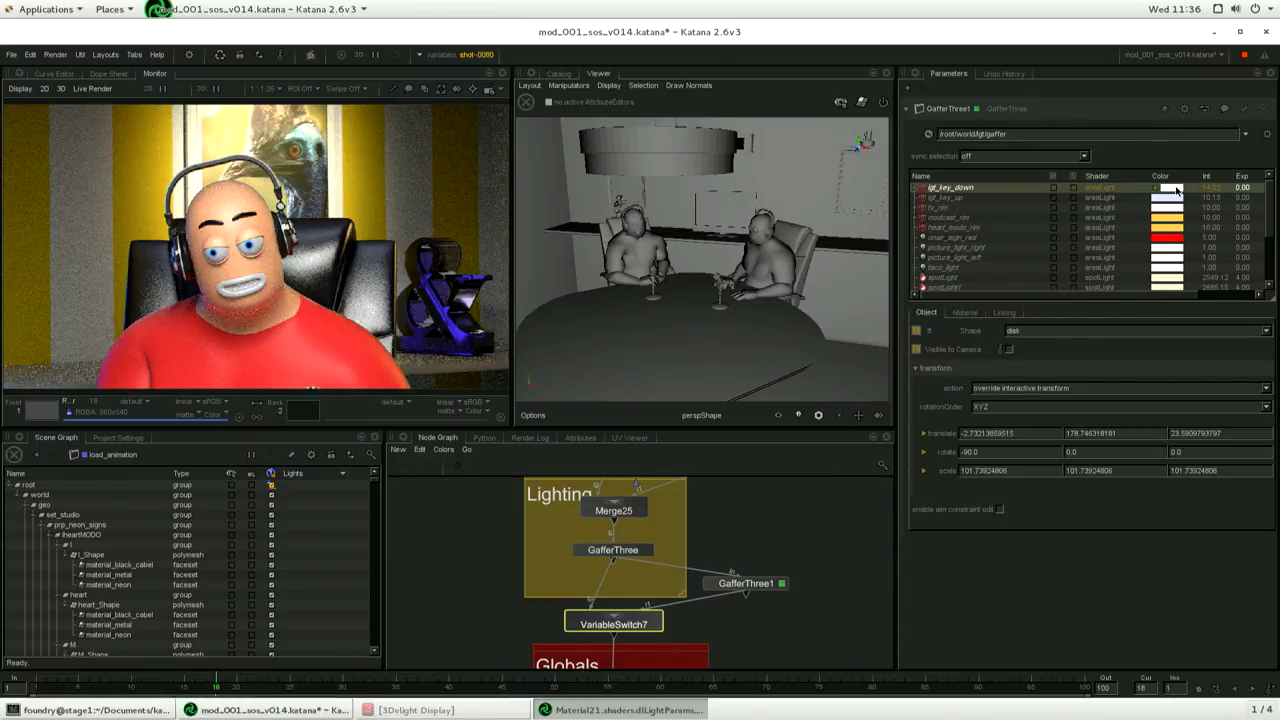
{"action": "left_click_drag", "start_coordinate": [582, 324], "coordinate": [592, 321]}
{"action": "left_click", "coordinate": [630, 286]}
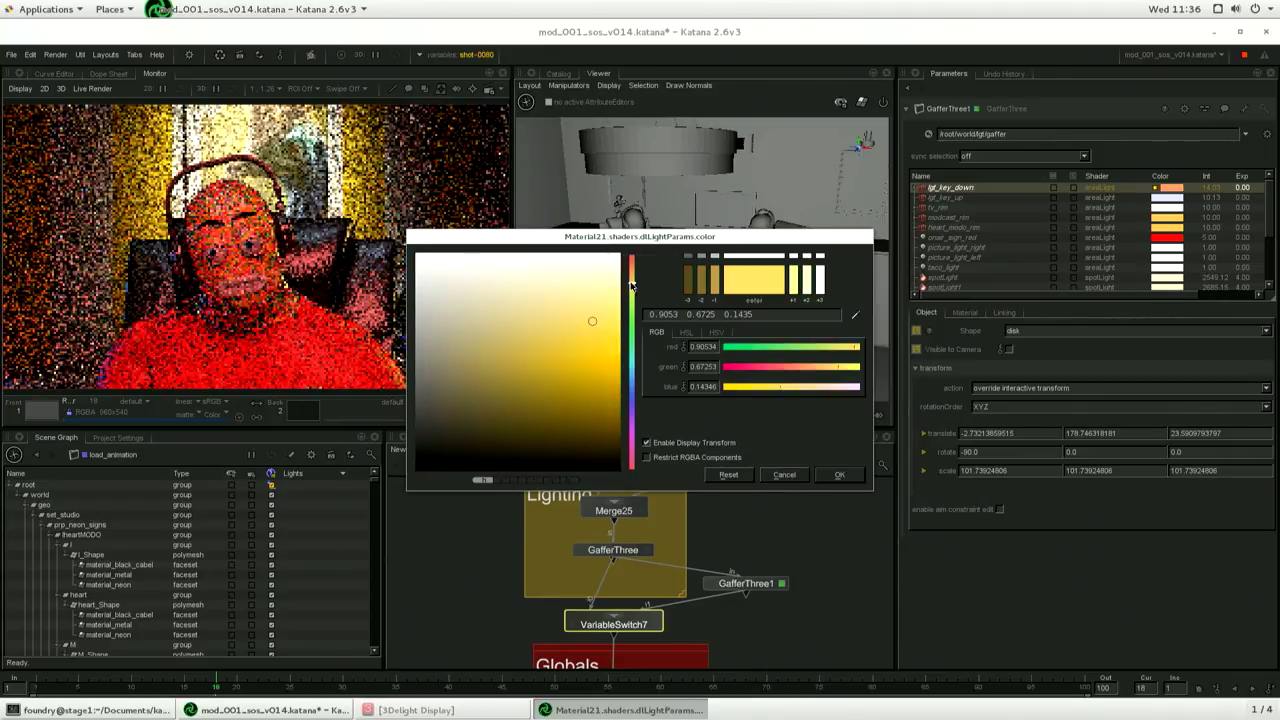
{"action": "left_click", "coordinate": [632, 276]}
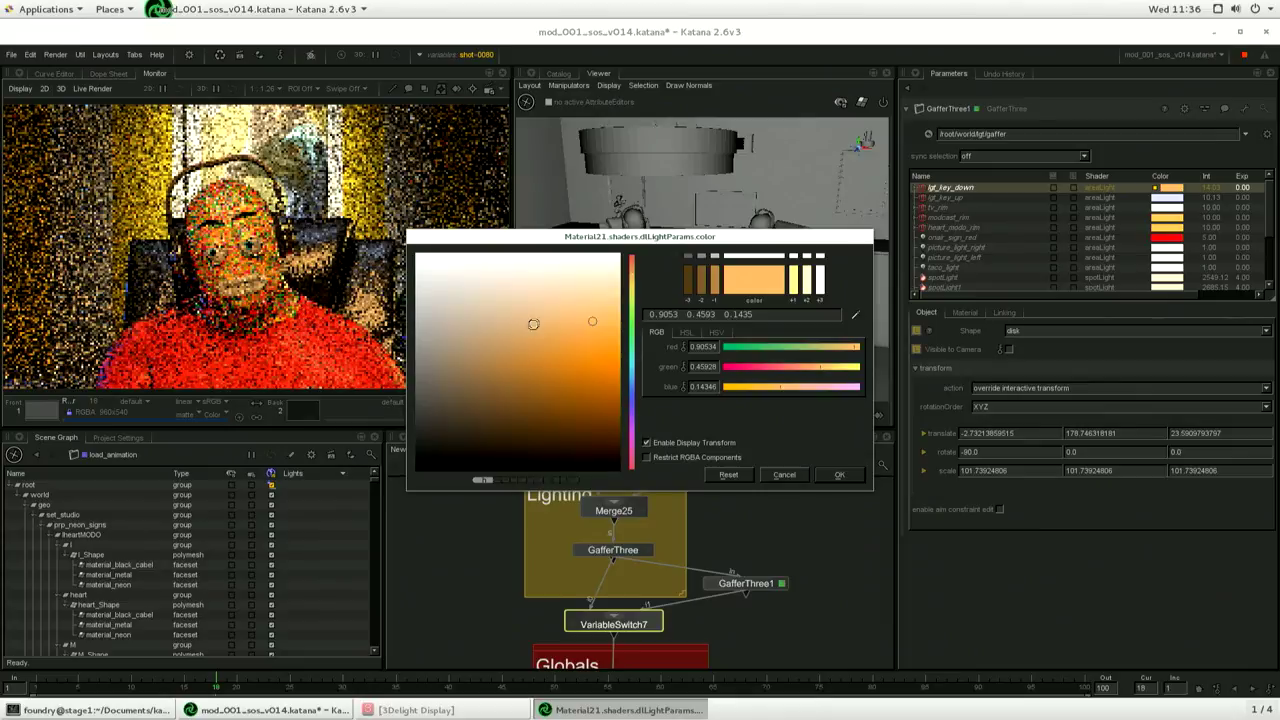
{"action": "left_click", "coordinate": [596, 300]}
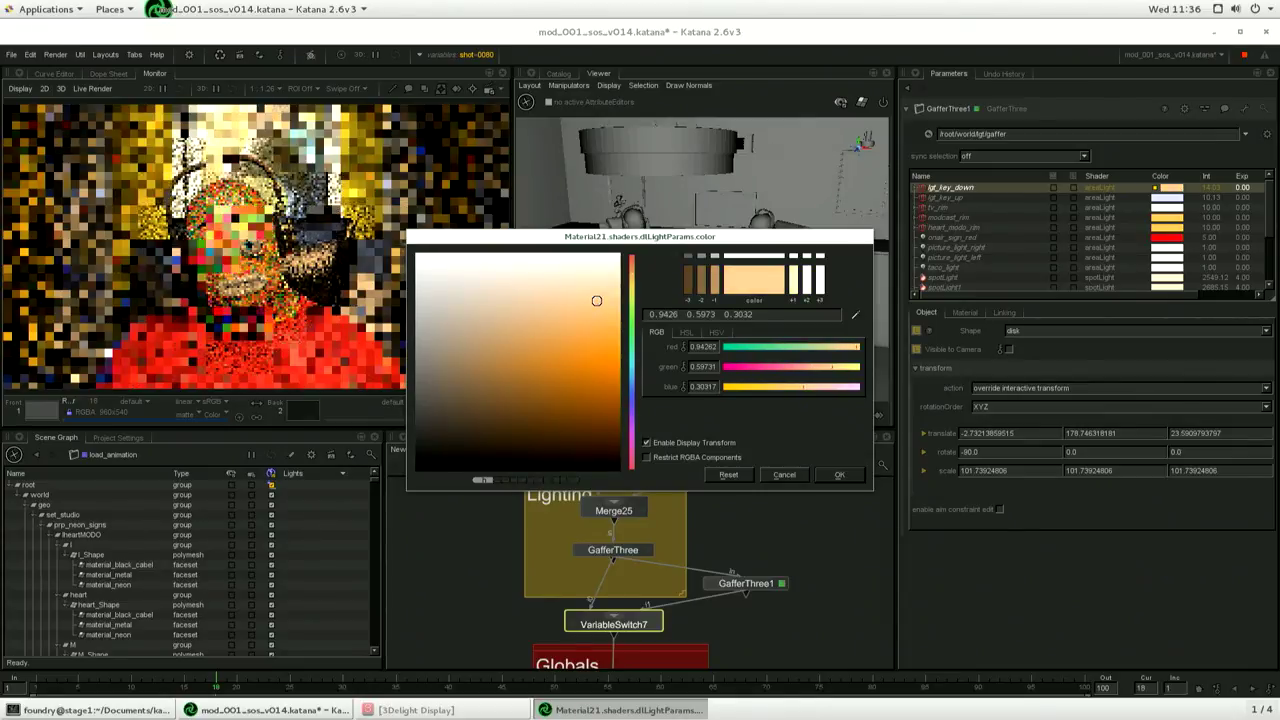
{"action": "left_click", "coordinate": [840, 475]}
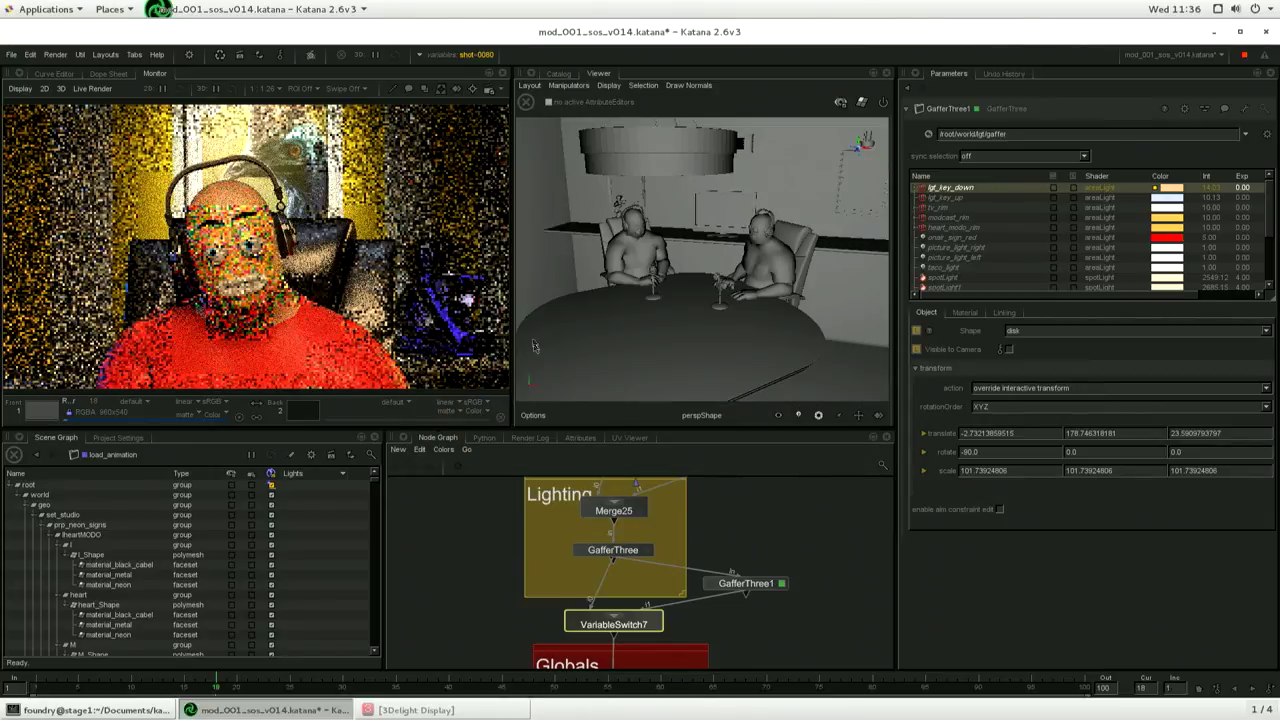
Switch the global shot variable to 0070 to check that shot in the live render
{"action": "left_click", "coordinate": [462, 54]}
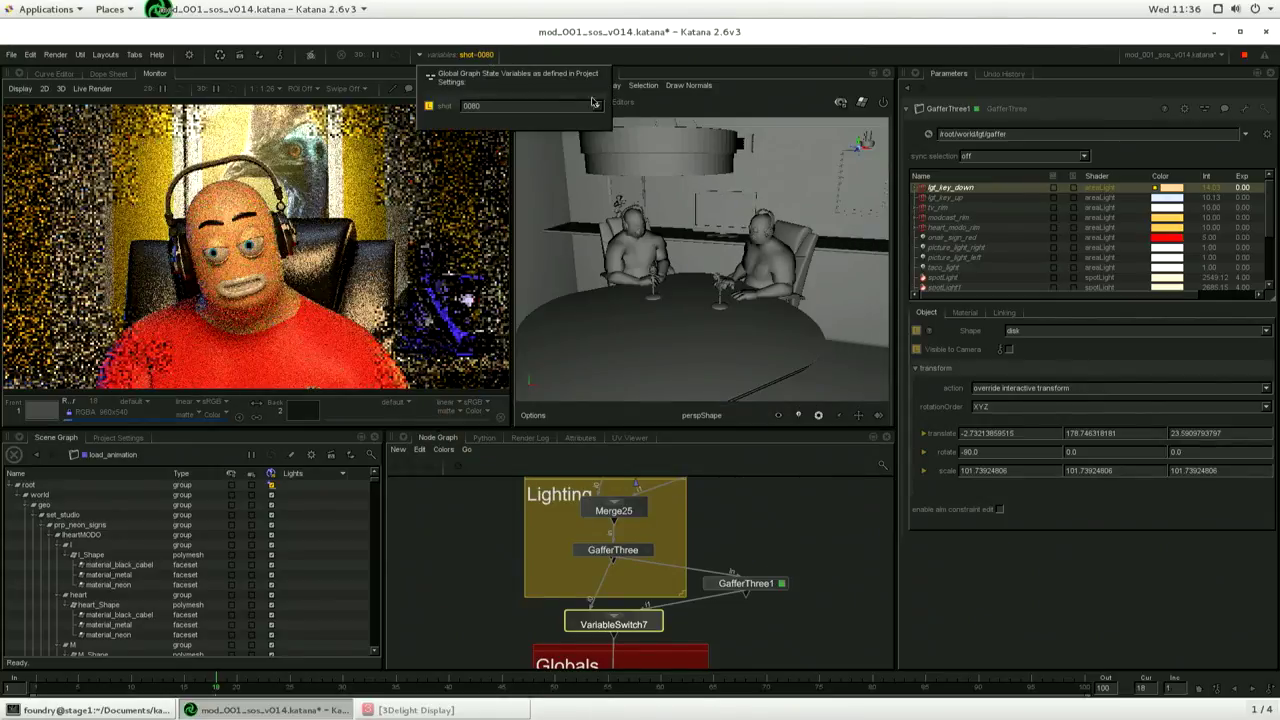
{"action": "left_click", "coordinate": [596, 105]}
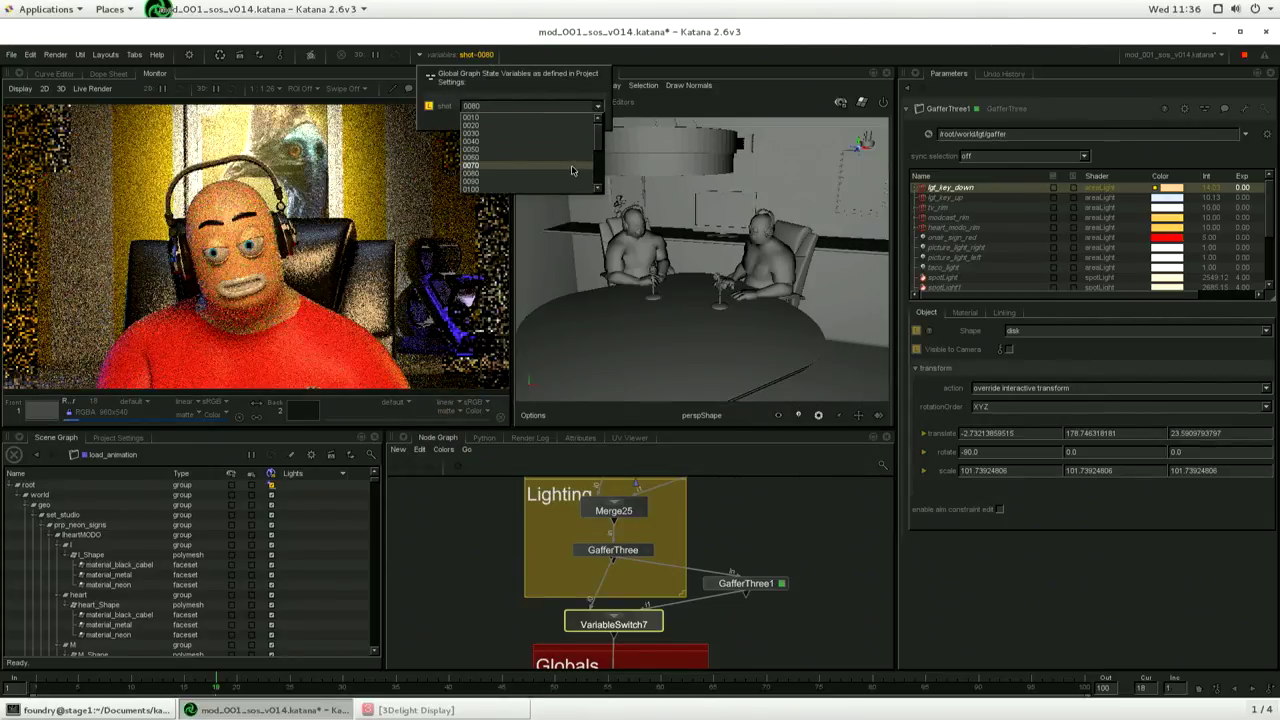
{"action": "left_click", "coordinate": [580, 165]}
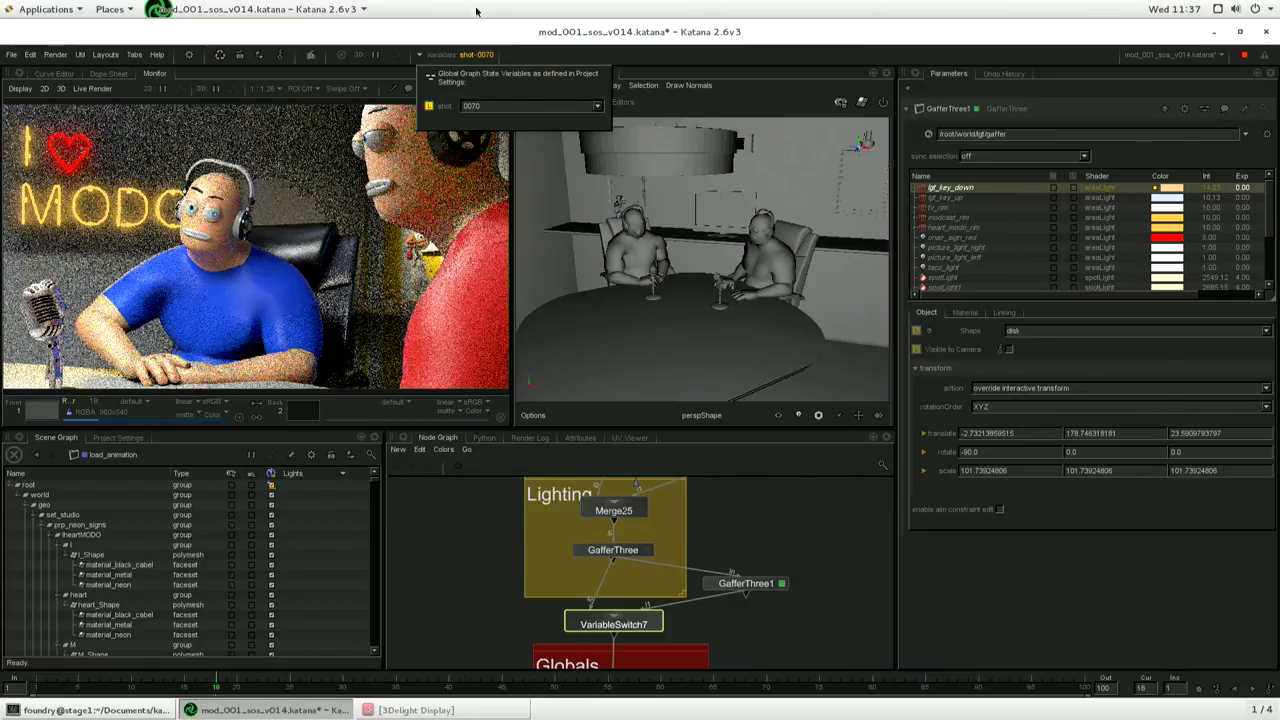
Open the first GafferThree's parameters and set the lgt_key_down light's intensity to 20.03
{"action": "left_click", "coordinate": [645, 551]}
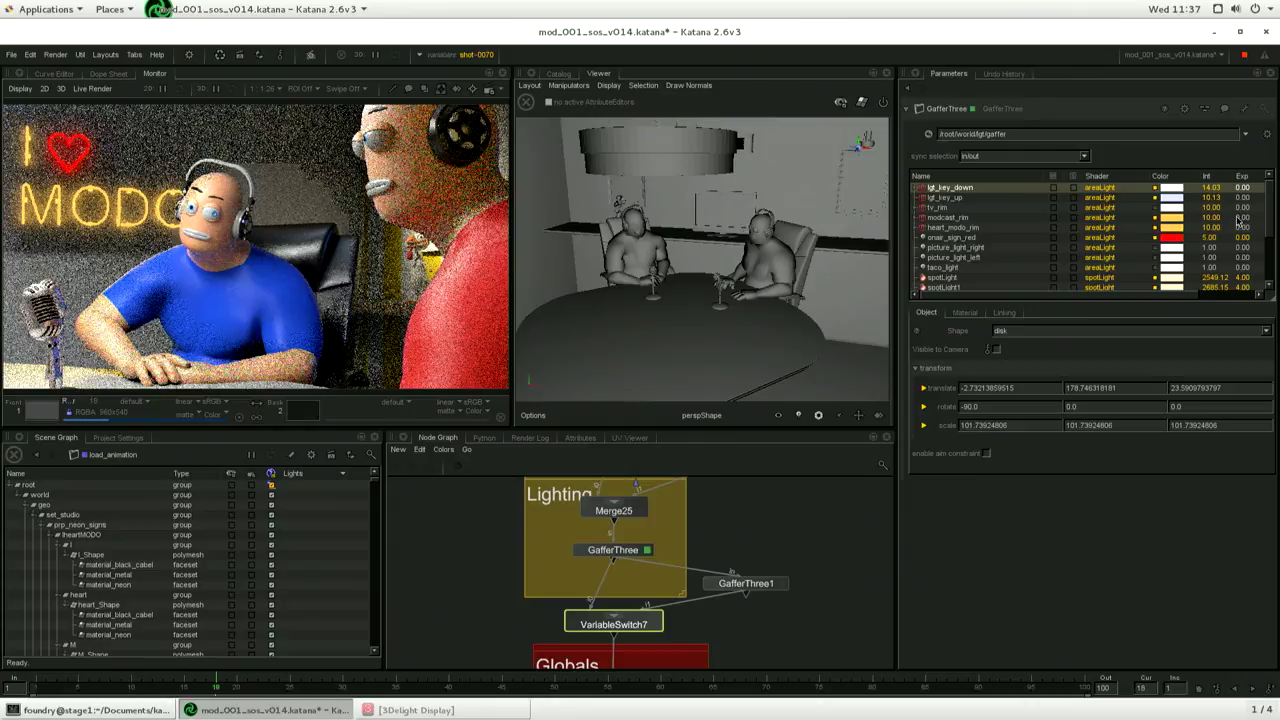
{"action": "left_click_drag", "start_coordinate": [1218, 190], "coordinate": [1229, 188]}
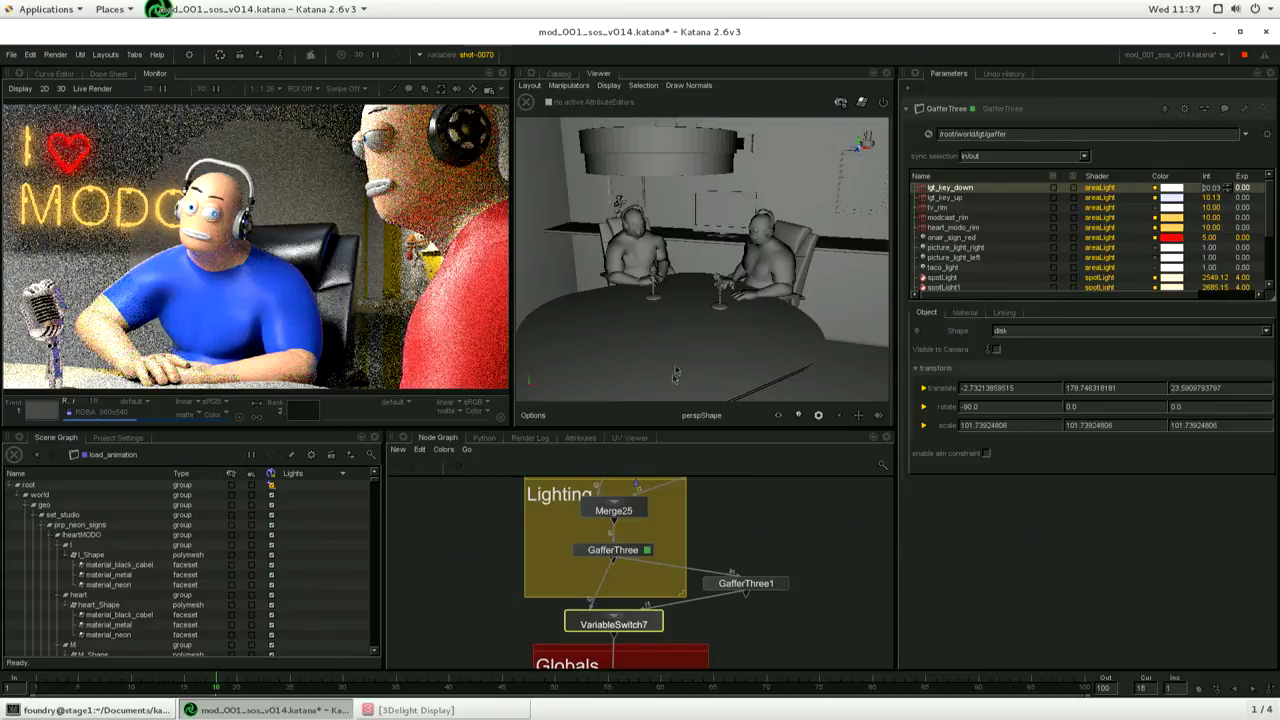
Group the first GafferThree node in the Lighting backdrop and convert the group to a LiveGroup
{"action": "left_click", "coordinate": [755, 588]}
{"action": "left_click_drag", "start_coordinate": [755, 590], "coordinate": [758, 595]}
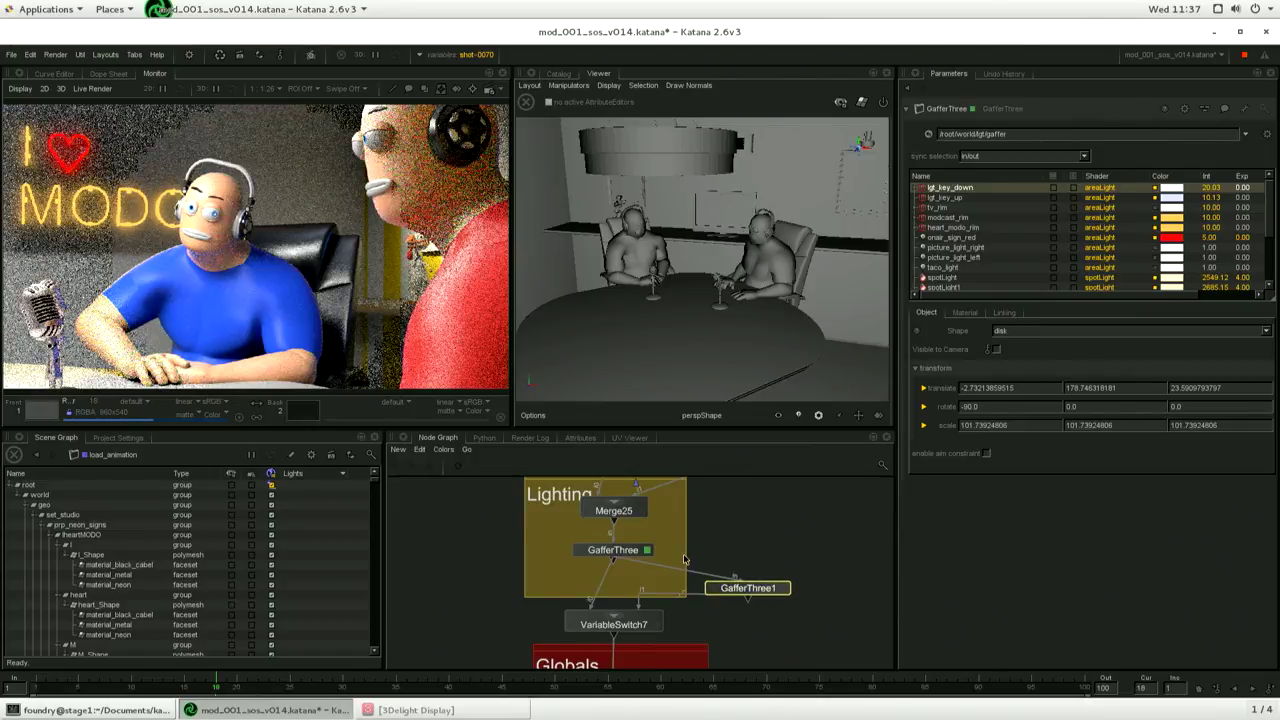
{"action": "left_click_drag", "start_coordinate": [664, 540], "coordinate": [520, 568]}
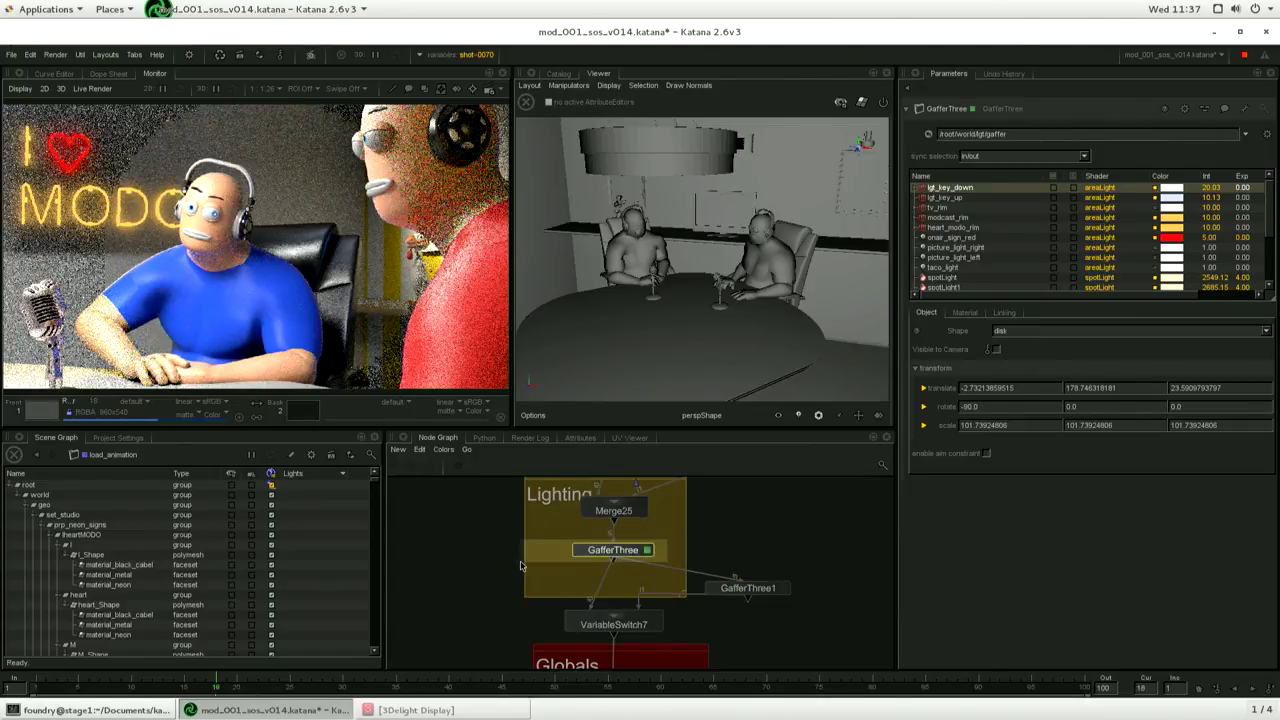
{"action": "key", "text": "ctrl+g"}
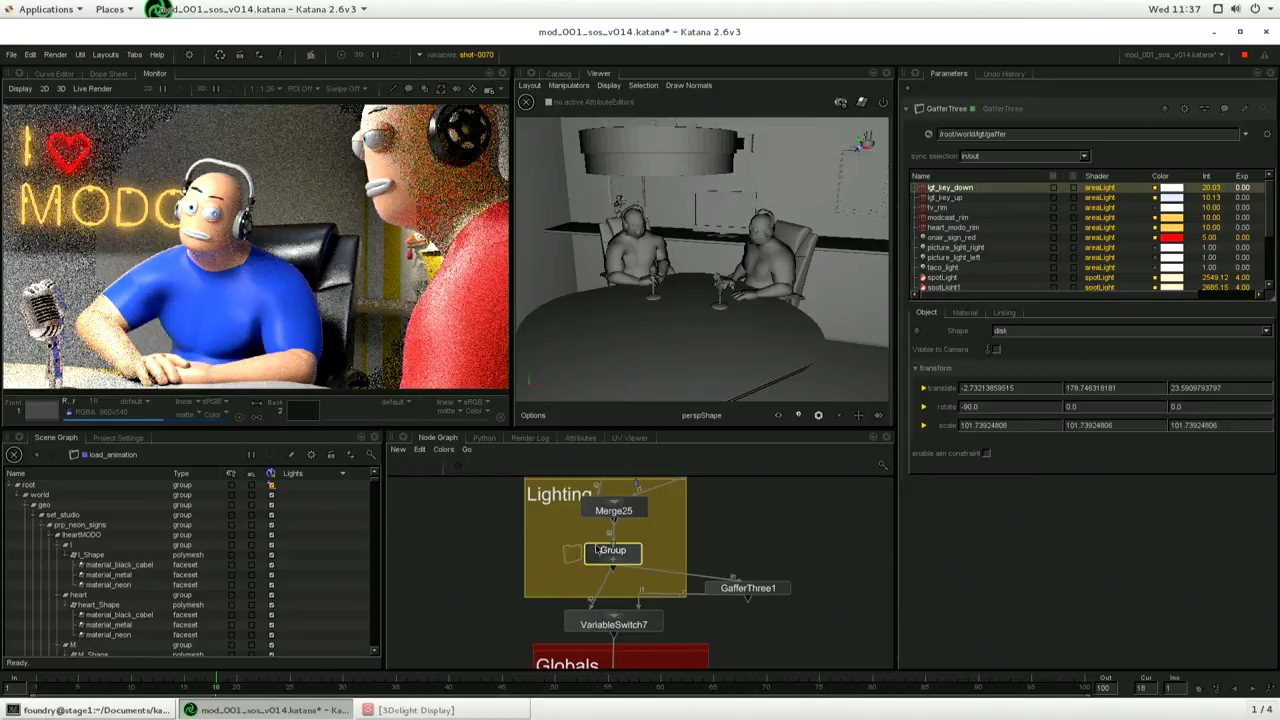
{"action": "right_click", "coordinate": [601, 557]}
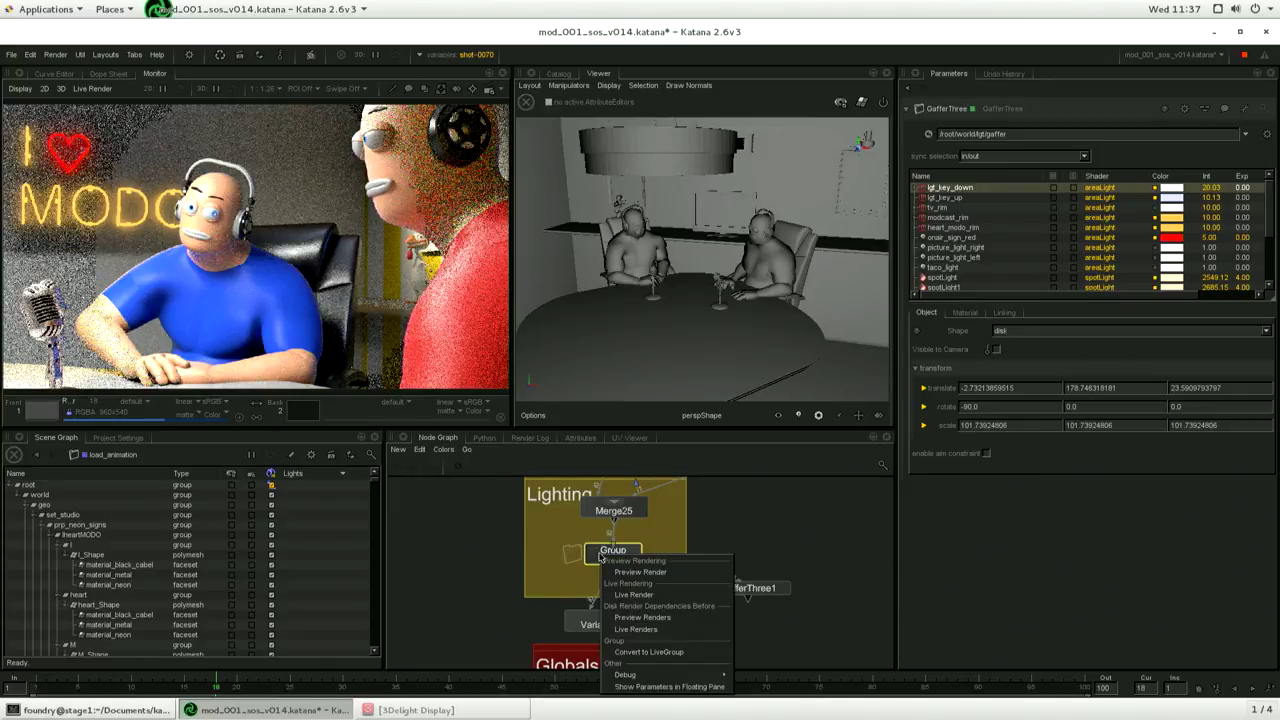
{"action": "left_click", "coordinate": [665, 652]}
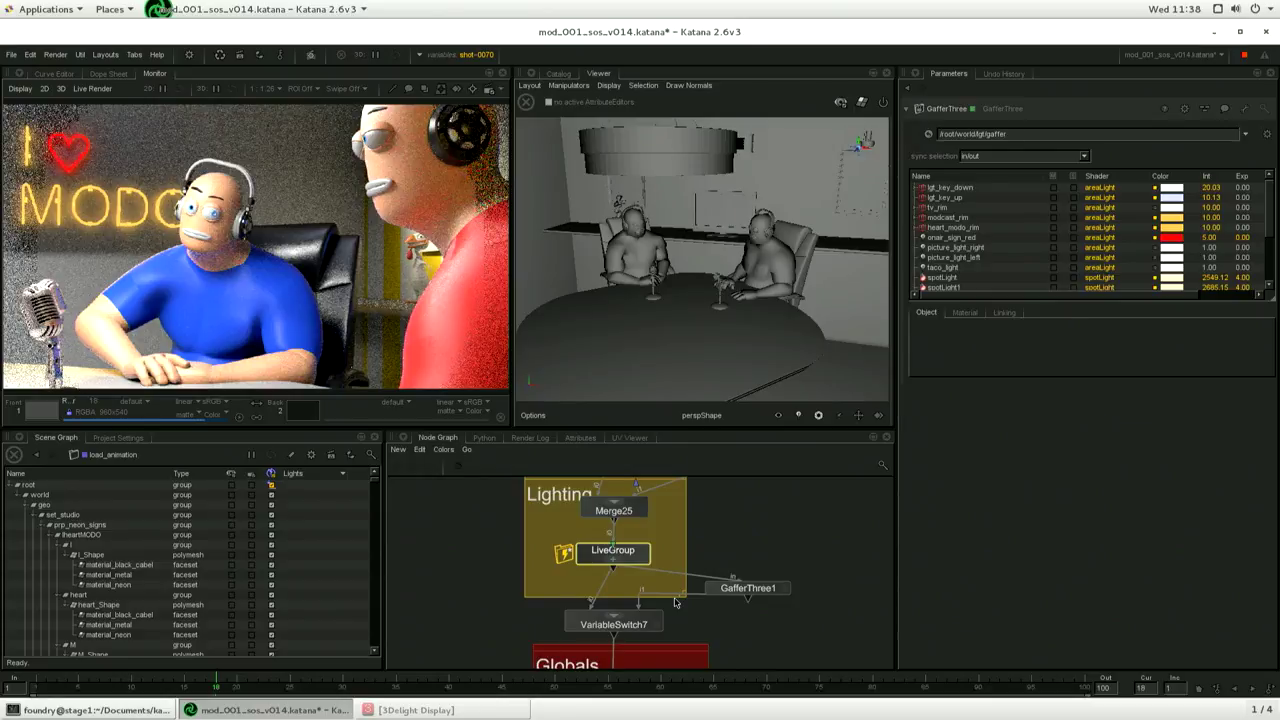
Publish the LiveGroup to the existing file my_lights.livegroup and finish editing its contents
{"action": "right_click", "coordinate": [593, 558]}
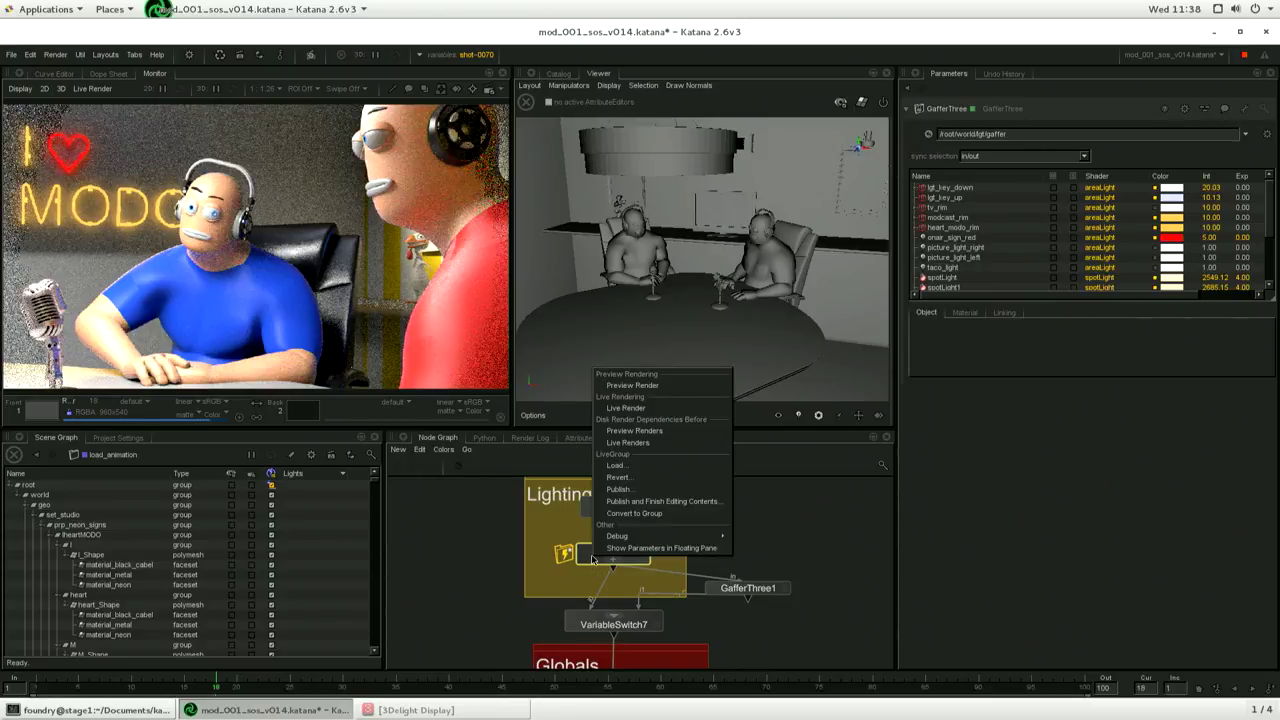
{"action": "left_click", "coordinate": [612, 501]}
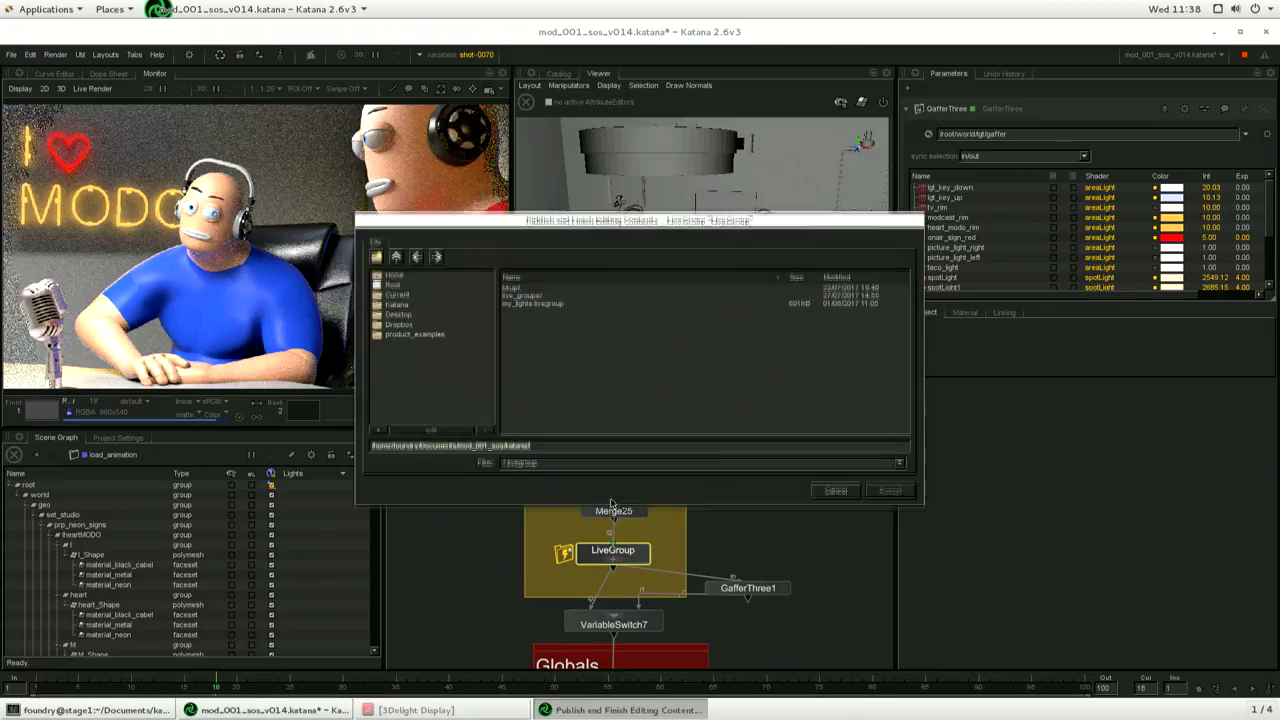
{"action": "left_click", "coordinate": [515, 303]}
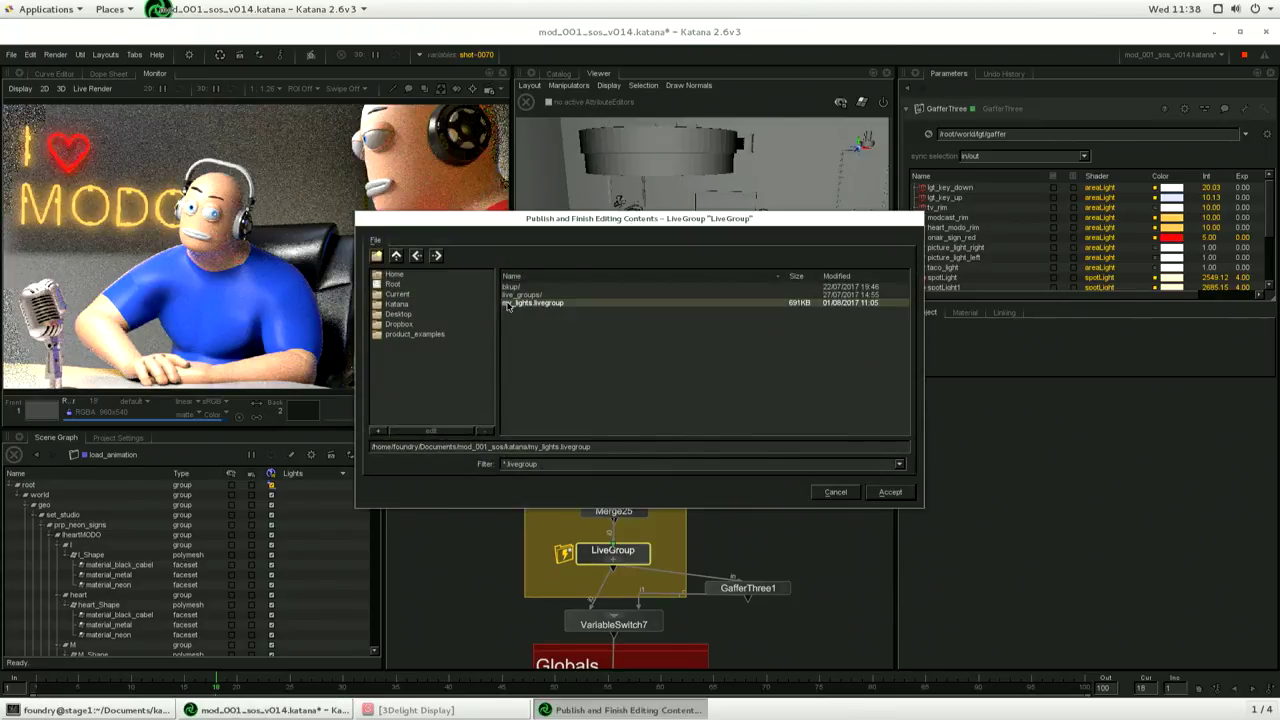
{"action": "left_click", "coordinate": [888, 492]}
{"action": "left_click", "coordinate": [668, 388]}
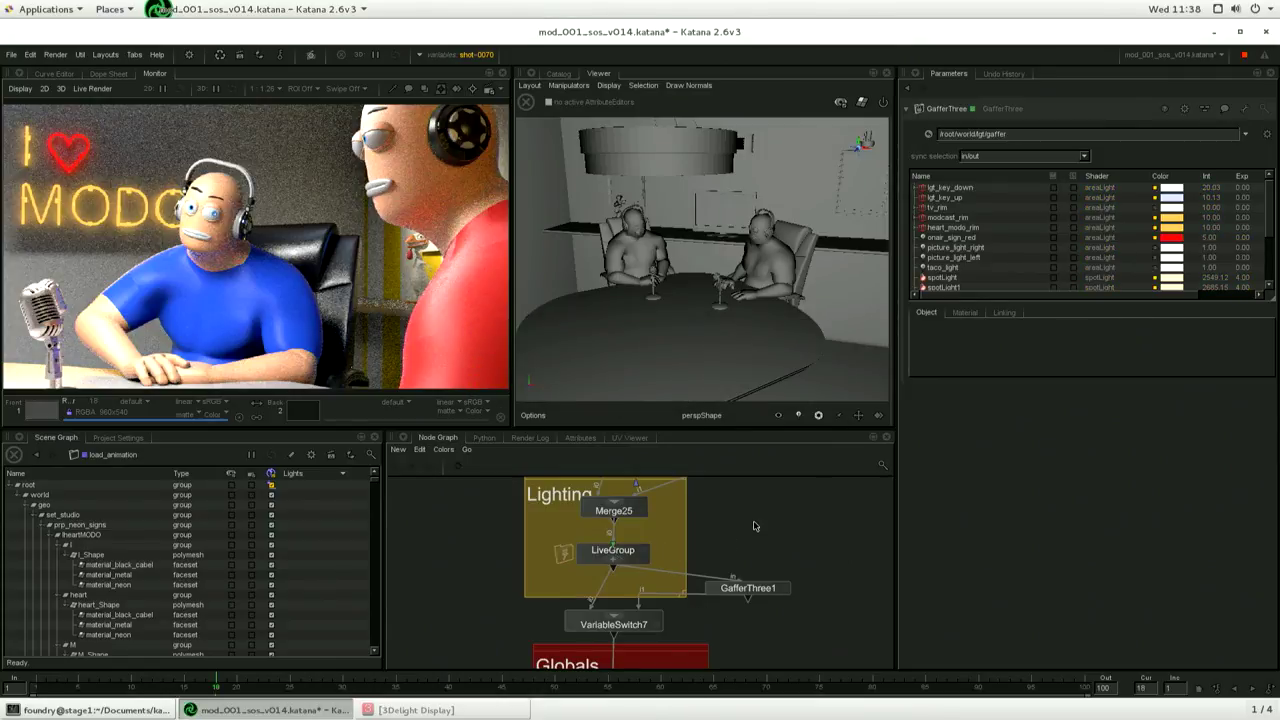
Add a second LiveGroup node beside the Lighting backdrop and choose my_lights.livegroup as its source
{"action": "key", "text": "Tab"}
{"action": "type", "text": "live"}
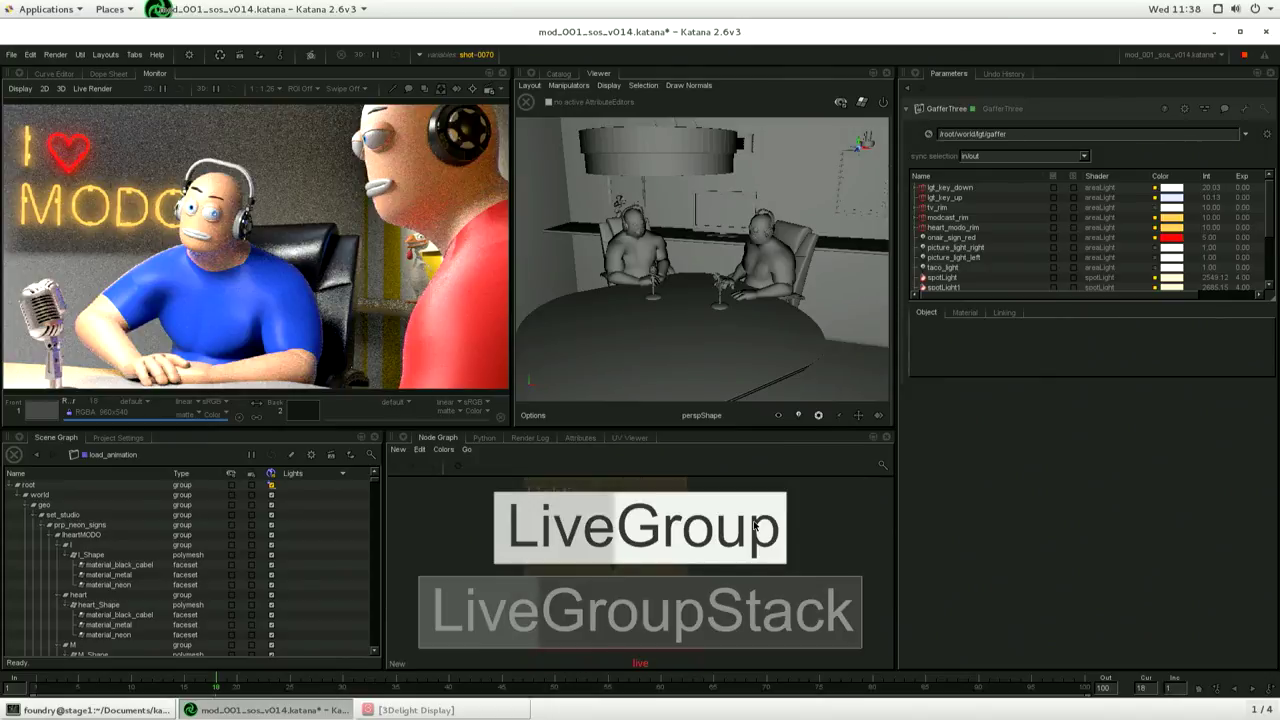
{"action": "left_click", "coordinate": [783, 535]}
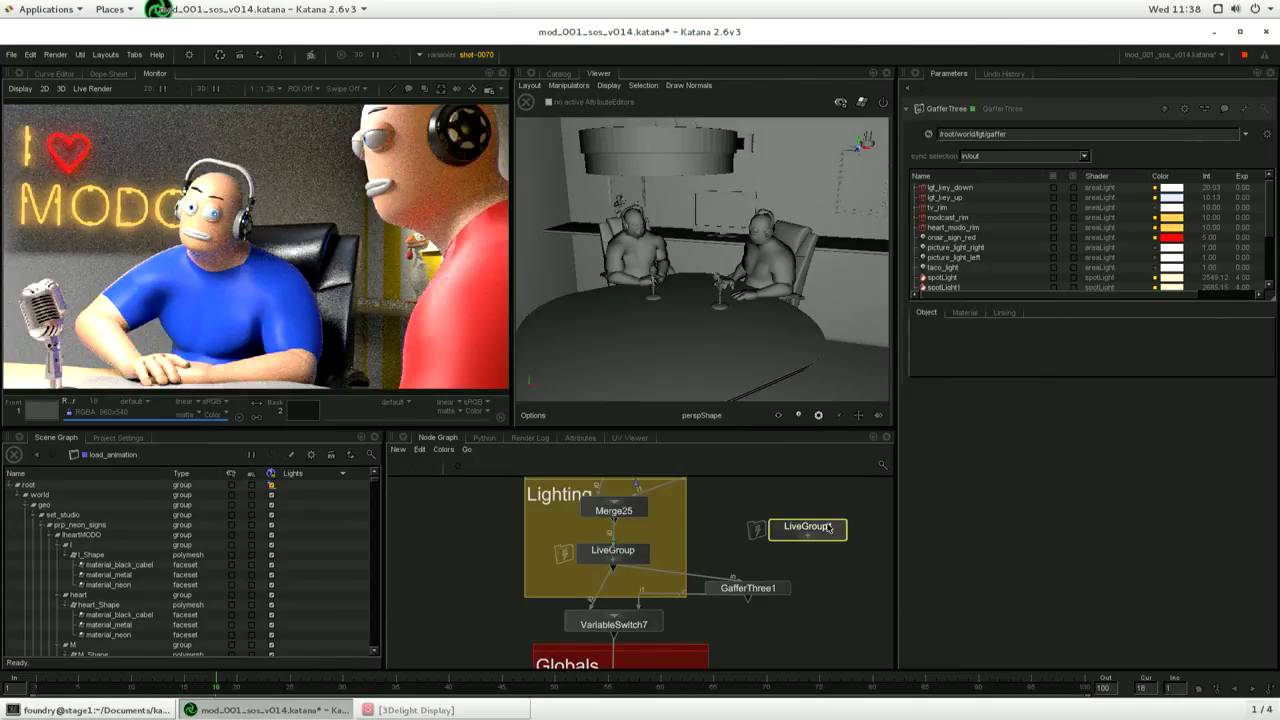
{"action": "key", "text": "e"}
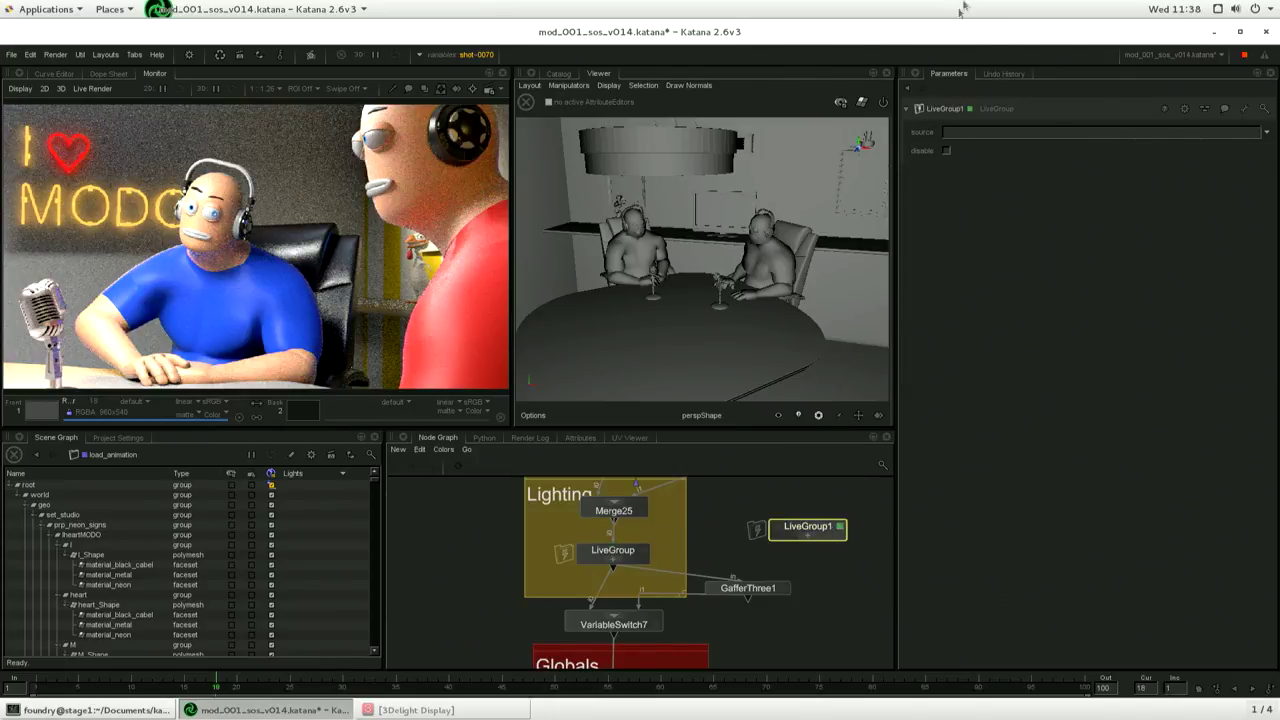
{"action": "left_click", "coordinate": [1267, 131]}
{"action": "left_click", "coordinate": [1245, 147]}
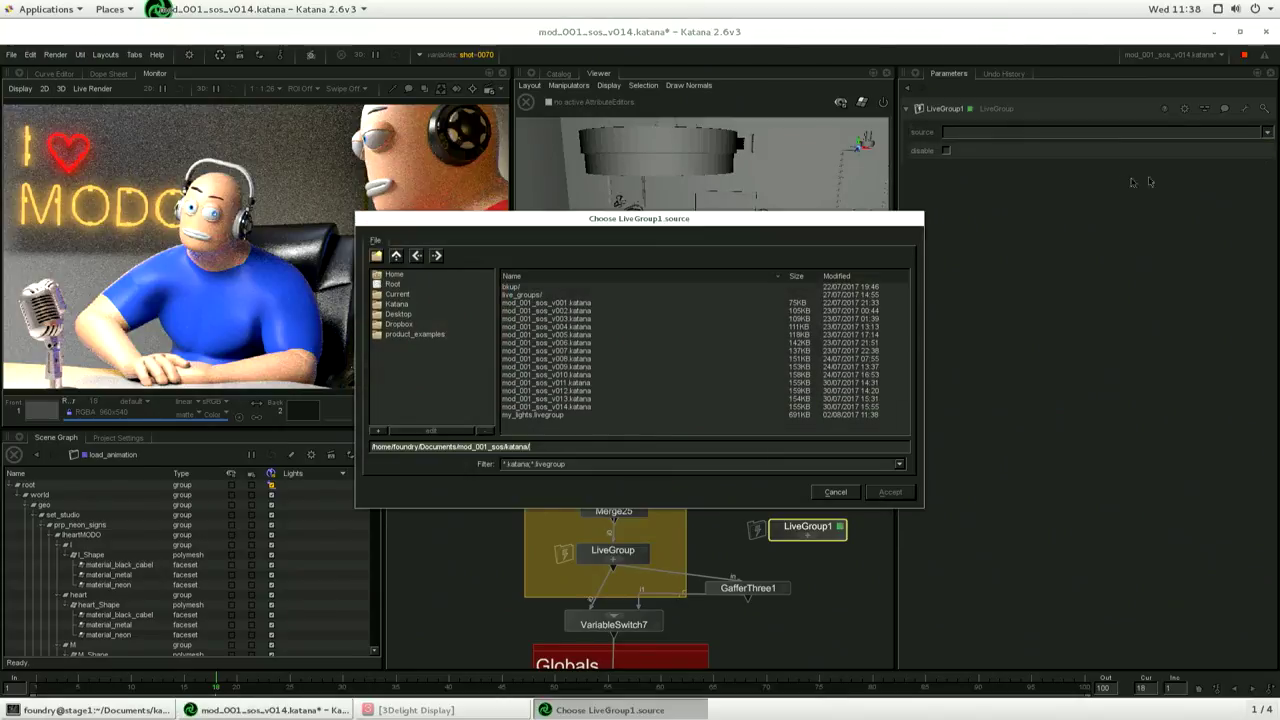
{"action": "left_click", "coordinate": [589, 416]}
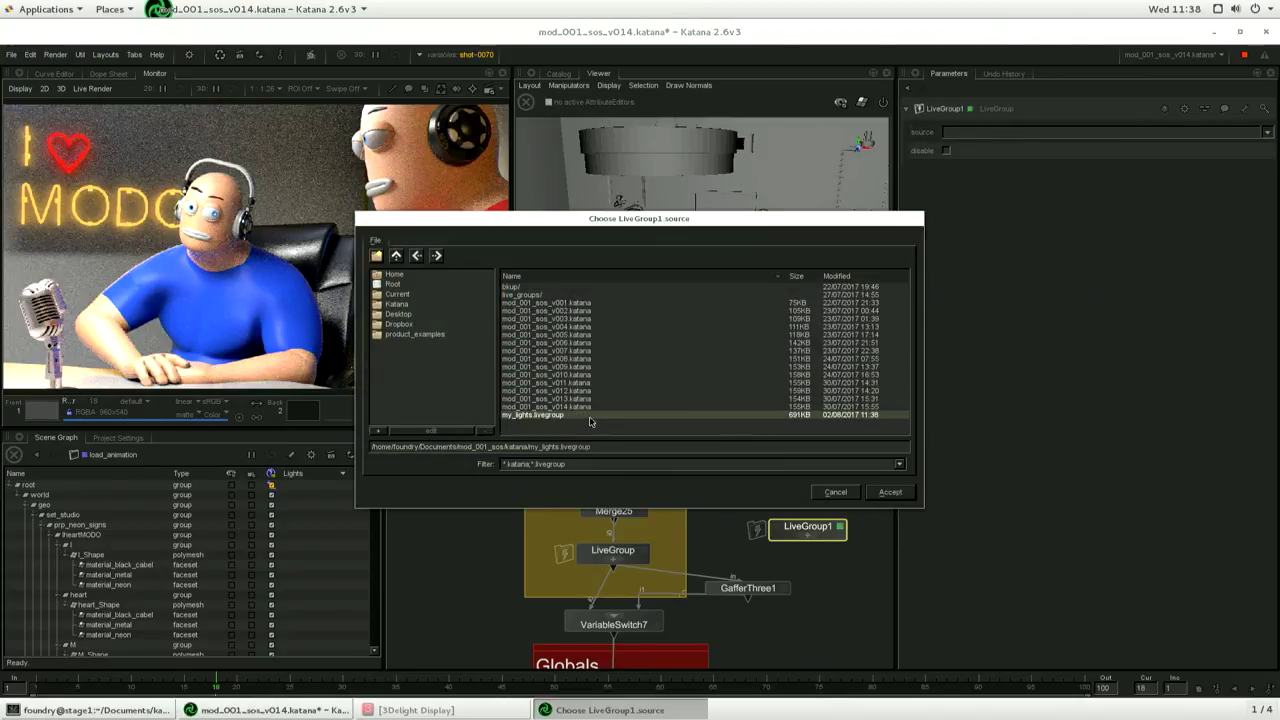
{"action": "left_click", "coordinate": [890, 493]}
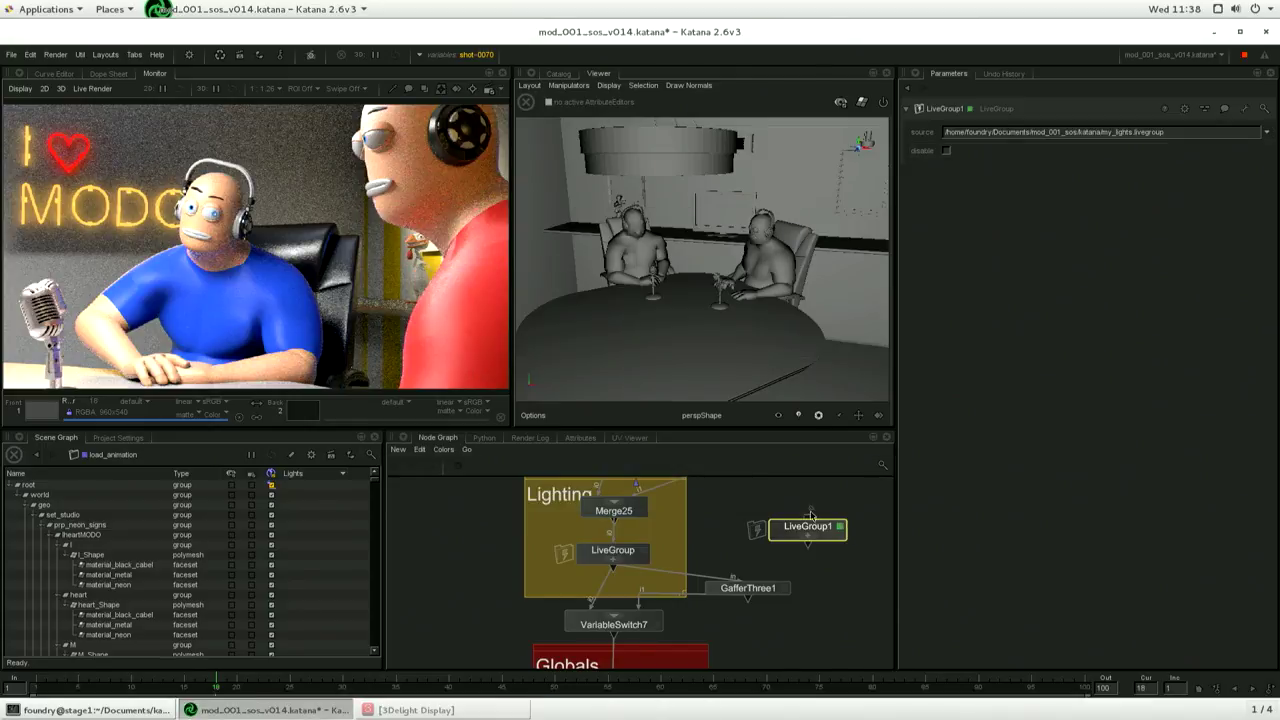
Look inside the second LiveGroup and examine the light list of the GafferThree it contains
{"action": "mouse_move", "coordinate": [812, 541]}
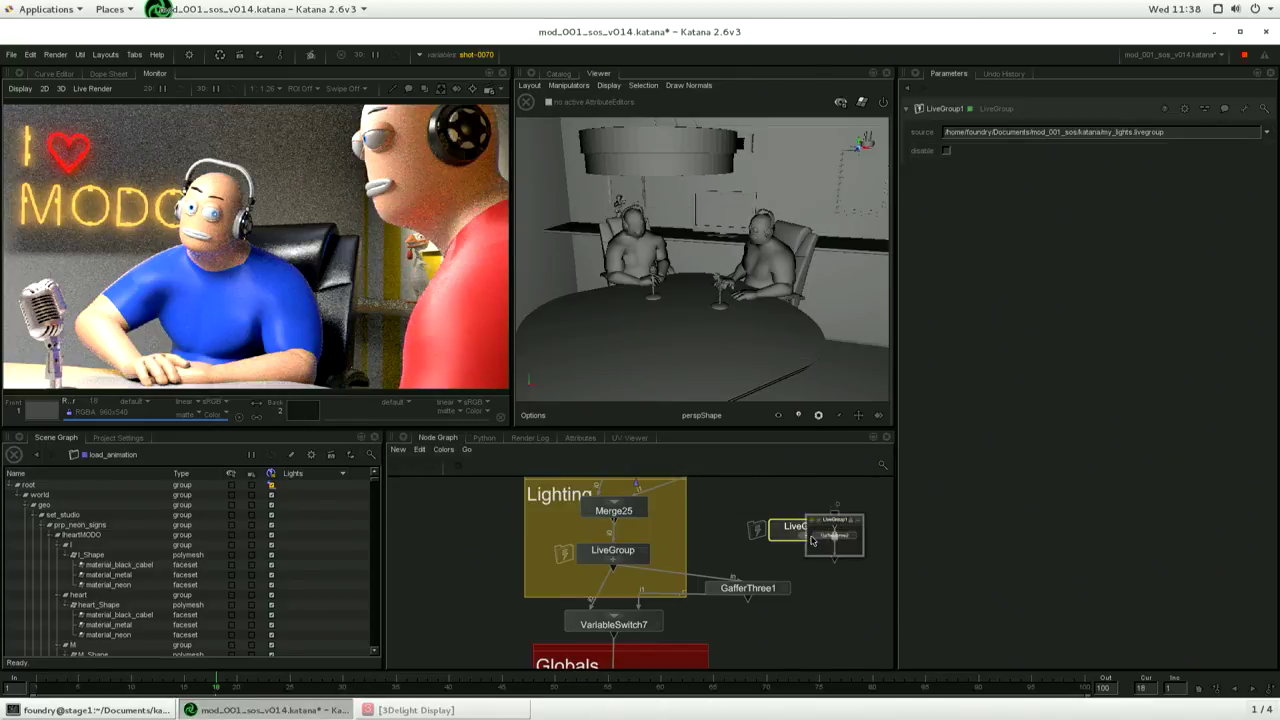
{"action": "scroll", "coordinate": [848, 540], "scroll_direction": "up", "scroll_amount": 5}
{"action": "left_click", "coordinate": [868, 535]}
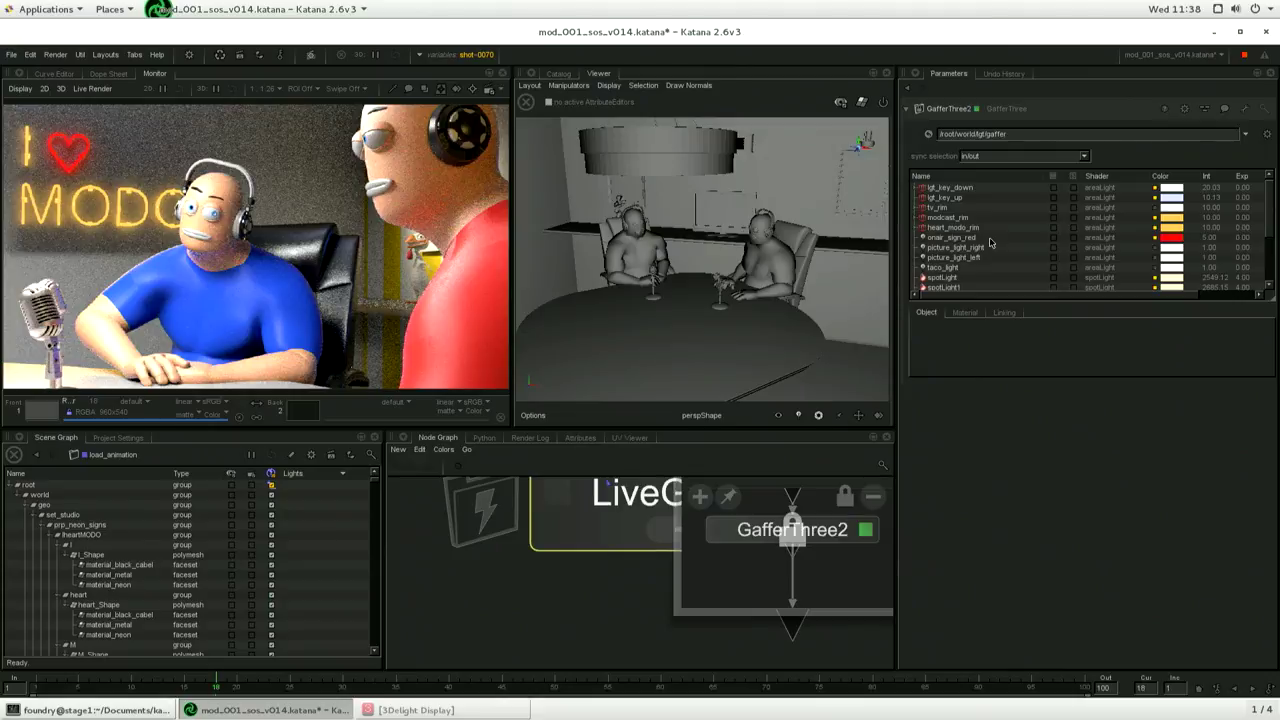
{"action": "left_click", "coordinate": [873, 496]}
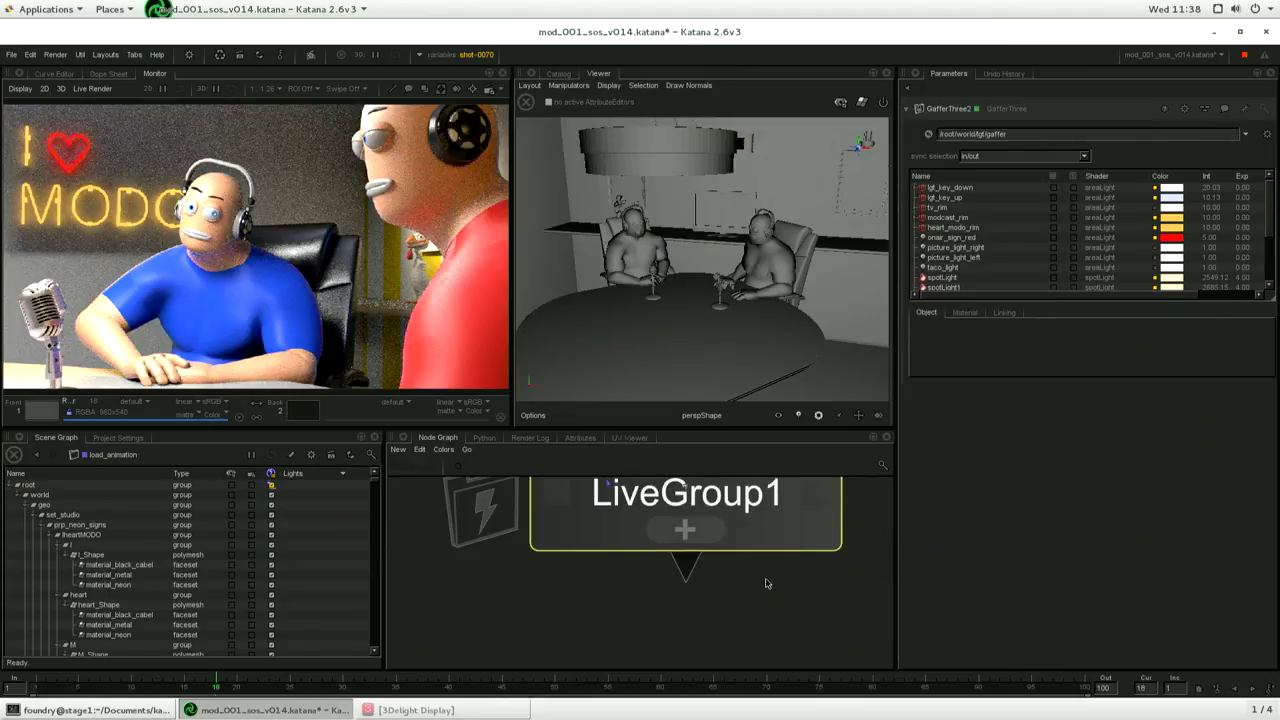
Delete the second LiveGroup node from the node graph
{"action": "scroll", "coordinate": [768, 535], "scroll_direction": "down", "scroll_amount": 3}
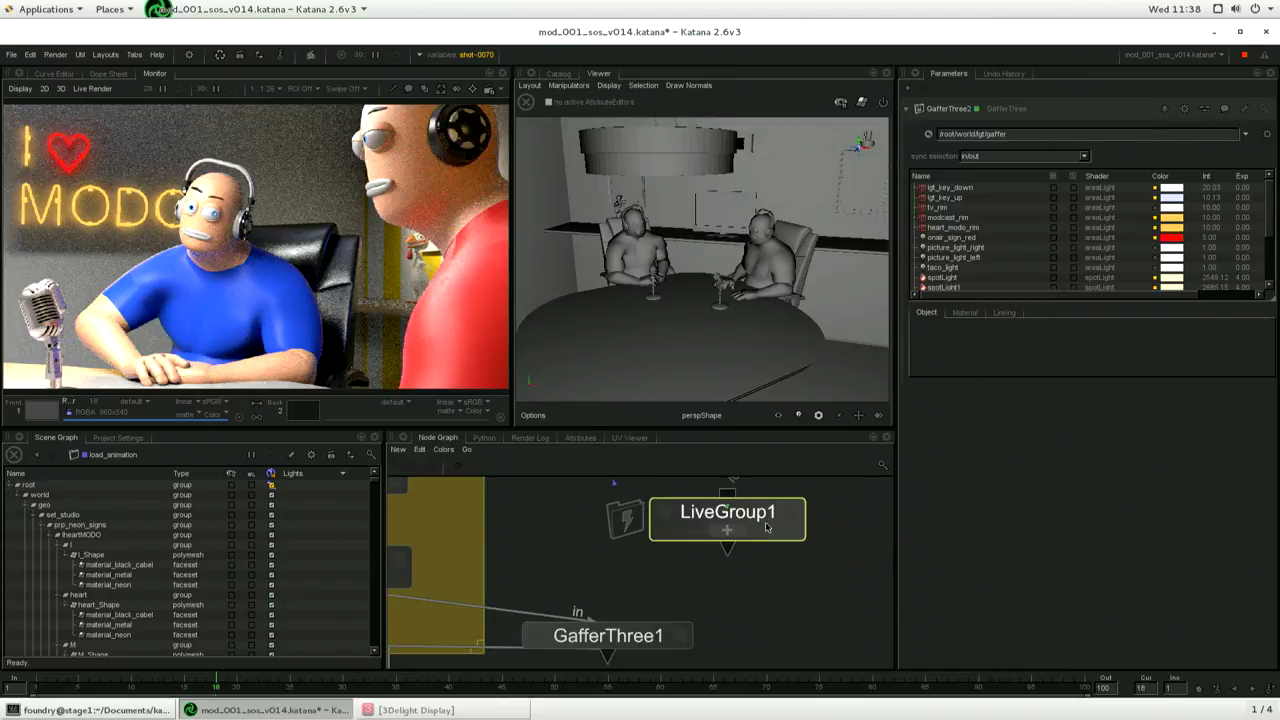
{"action": "key", "text": "Delete"}
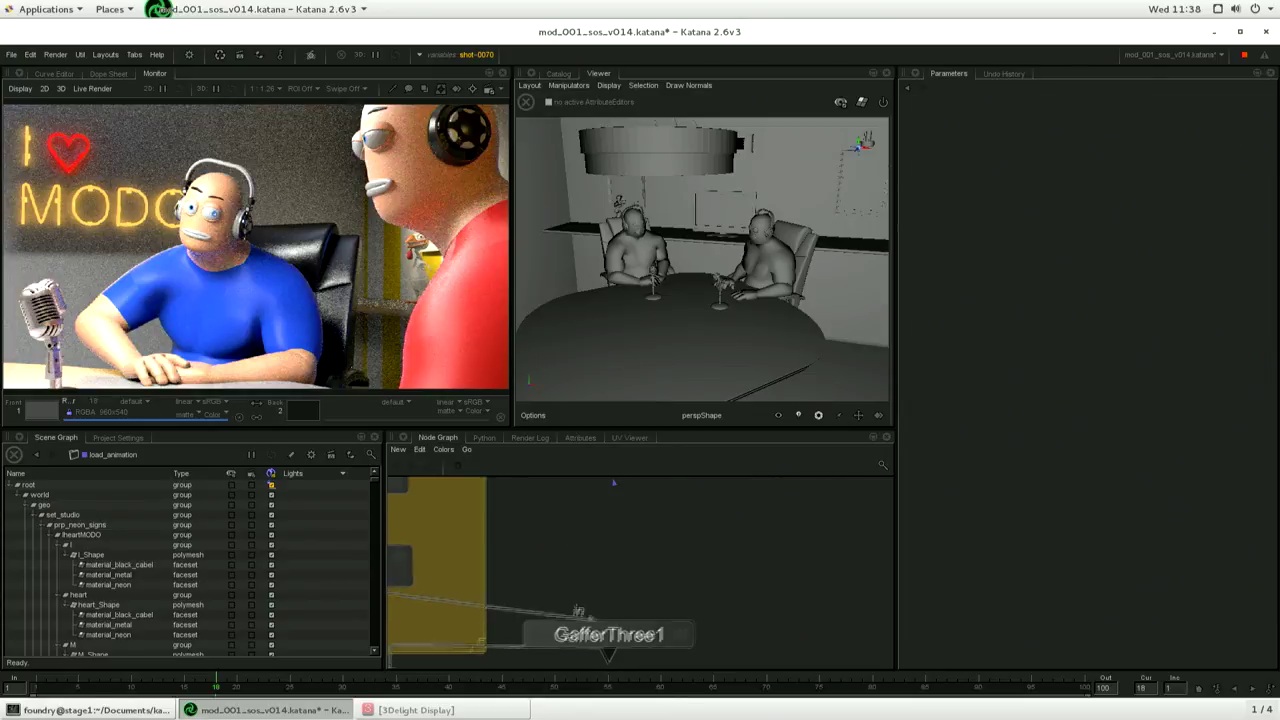
{"action": "key", "text": "ctrl+z"}
{"action": "middle_click_drag", "start_coordinate": [590, 558], "coordinate": [733, 486]}
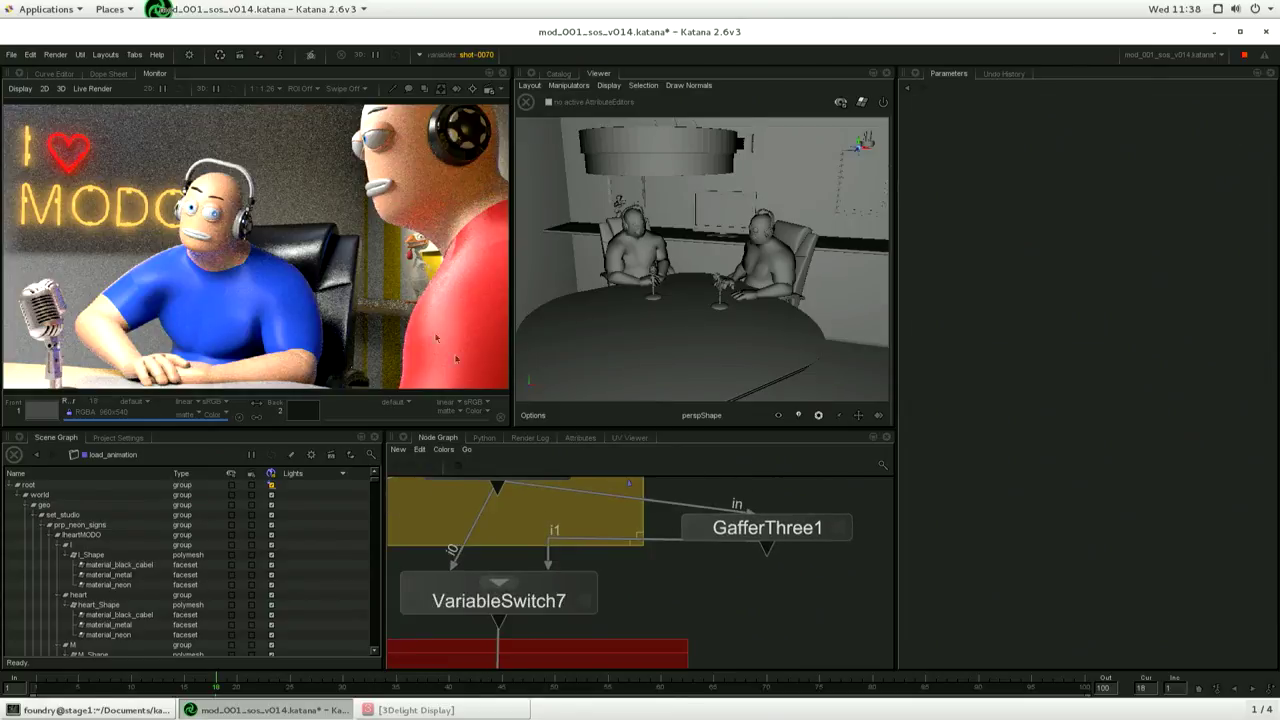
Set the global shot variable back to 0080
{"action": "left_click", "coordinate": [477, 55]}
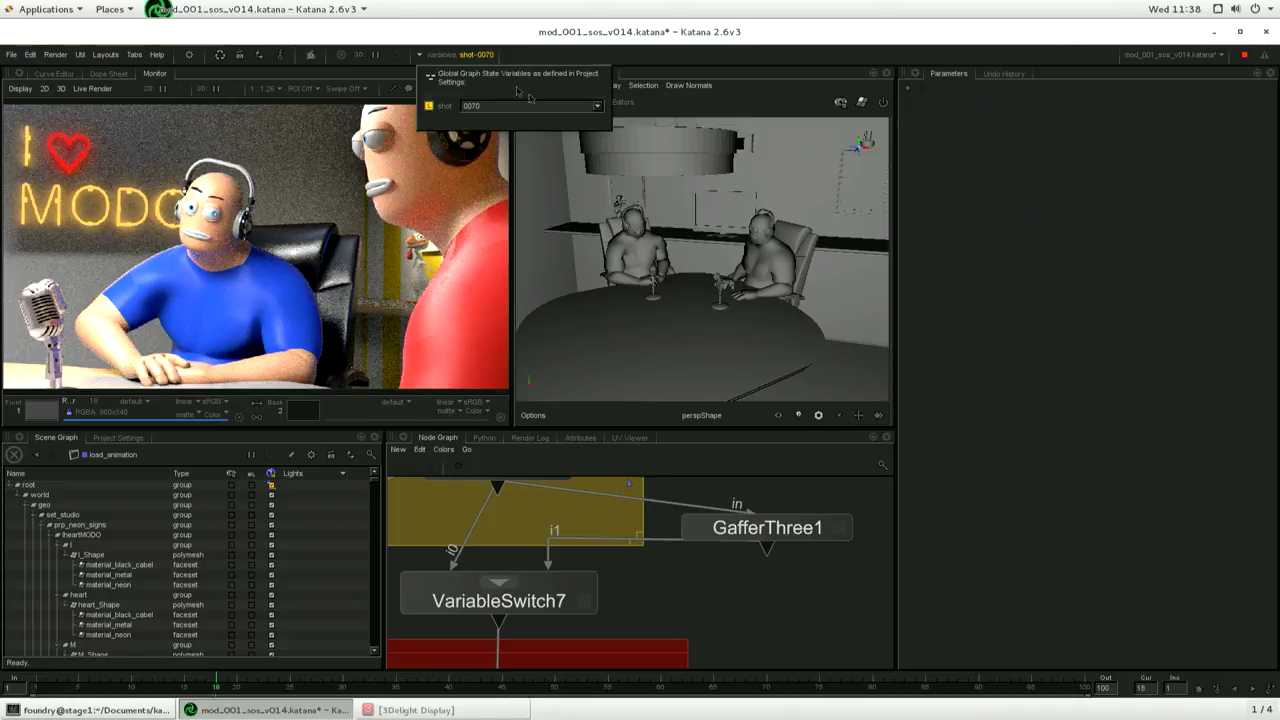
{"action": "left_click", "coordinate": [597, 106]}
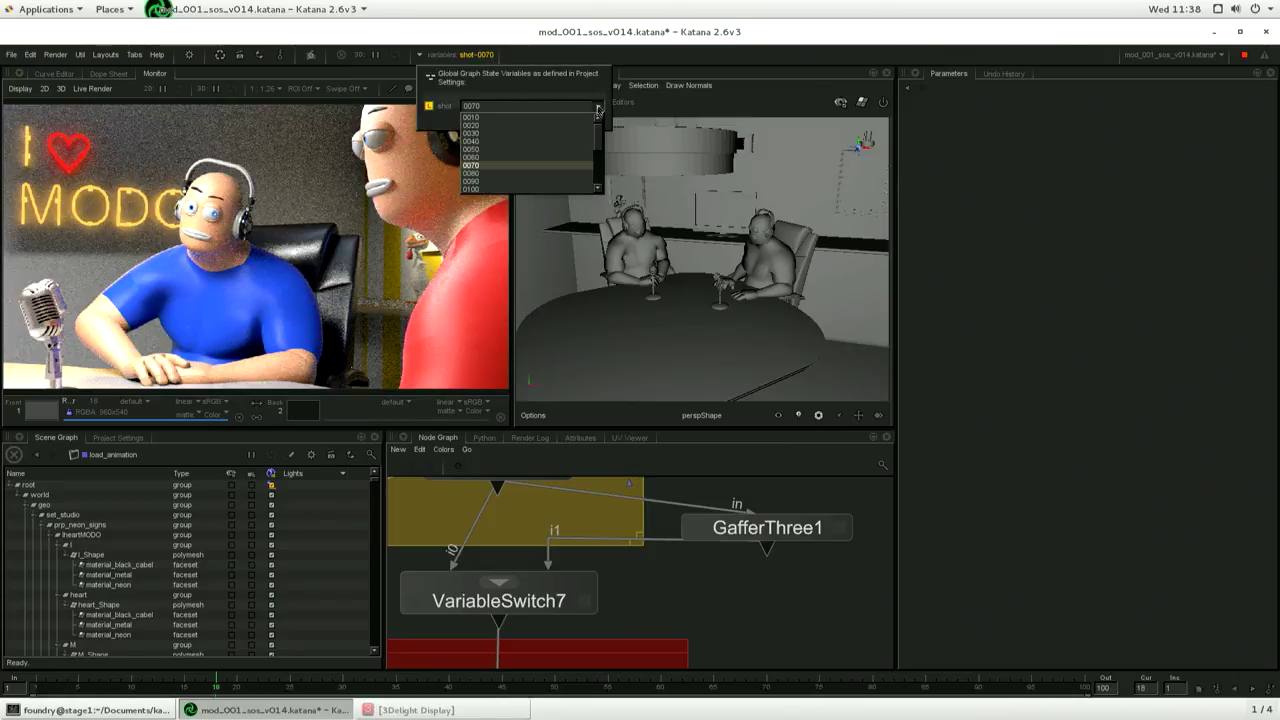
{"action": "left_click", "coordinate": [569, 173]}
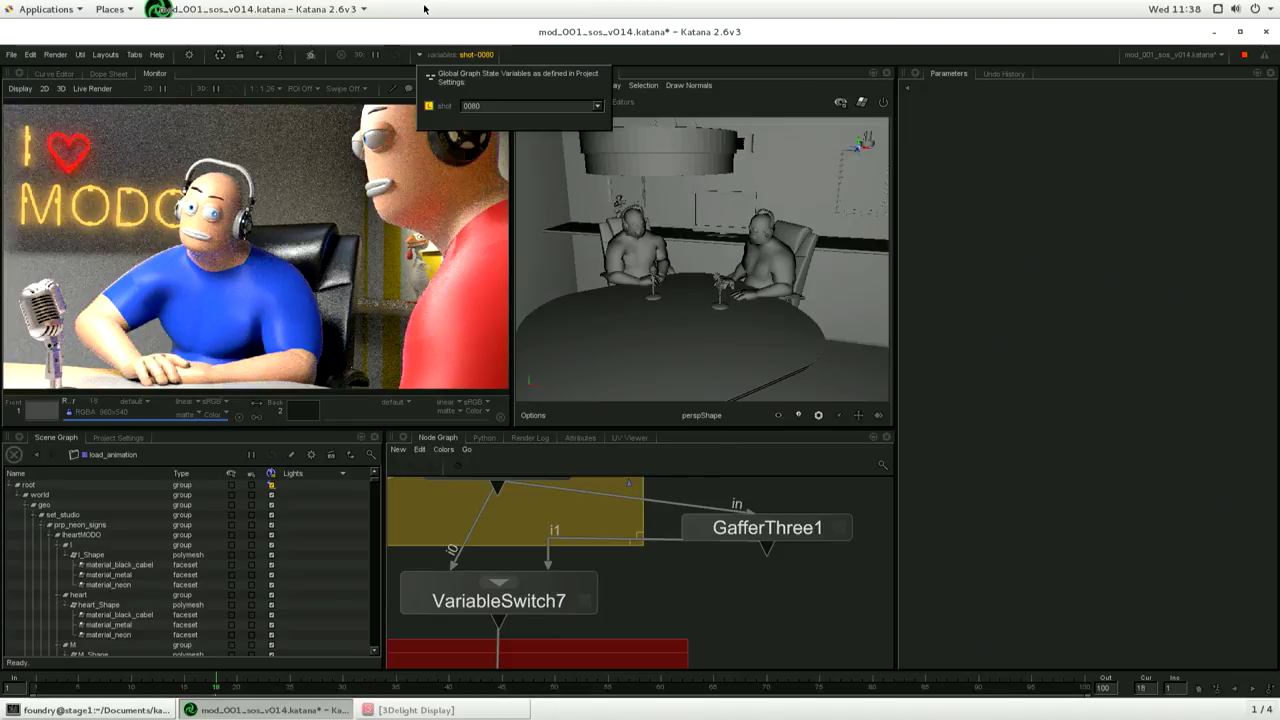
{"action": "left_click", "coordinate": [426, 38]}
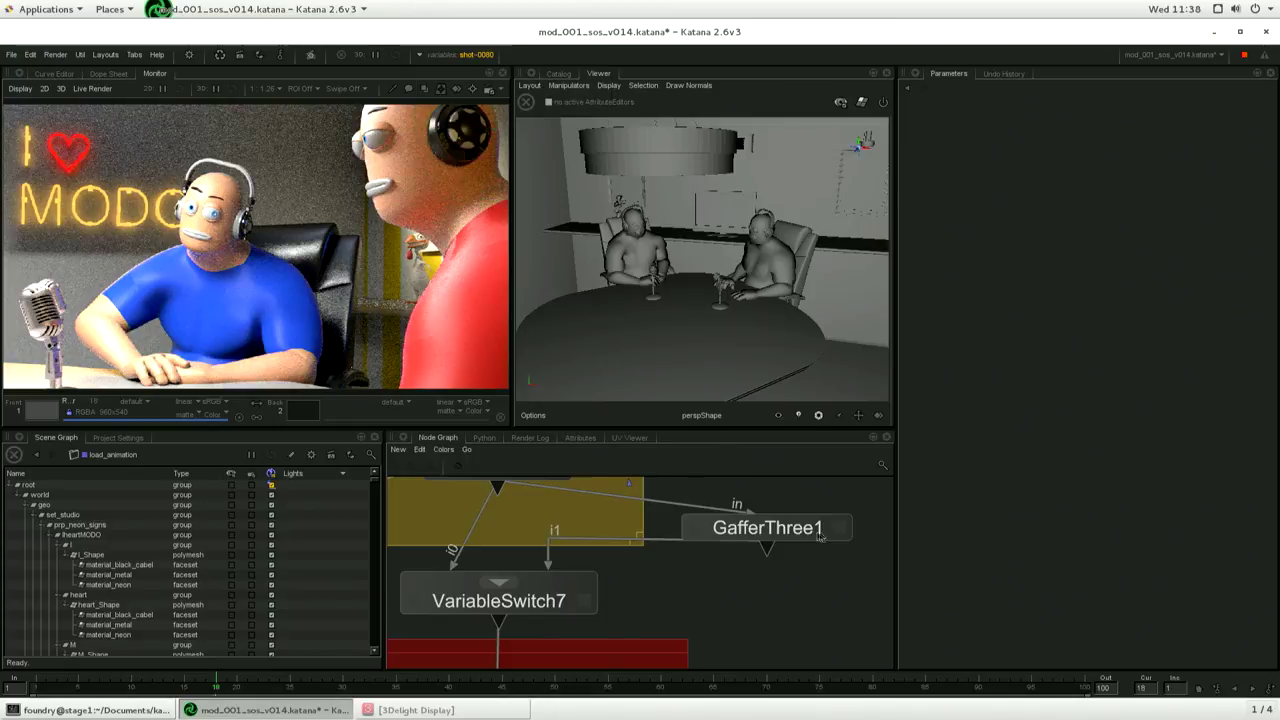
Review the DlSettings node's Quality and Image Layers parameters, and try selecting the Diffuse, Reflection and Refraction AOVs without adding them
{"action": "middle_click_drag", "start_coordinate": [688, 618], "coordinate": [700, 502]}
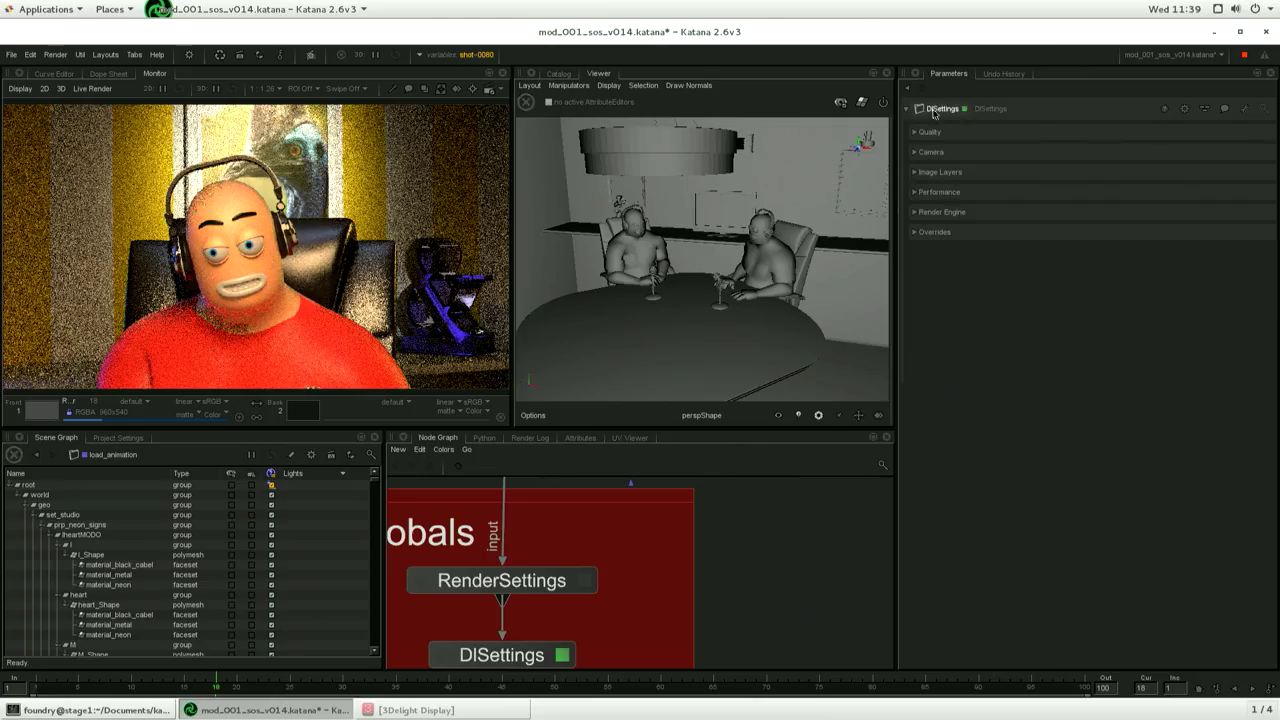
{"action": "left_click", "coordinate": [928, 132]}
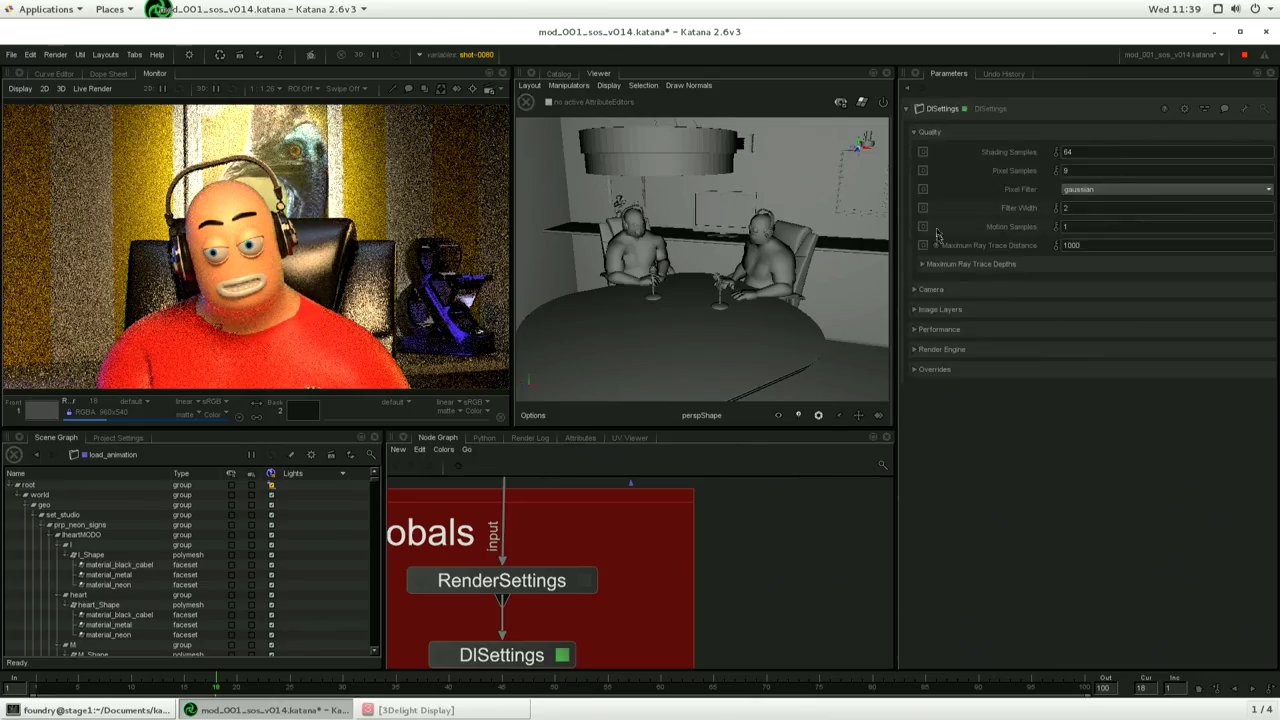
{"action": "left_click", "coordinate": [943, 310]}
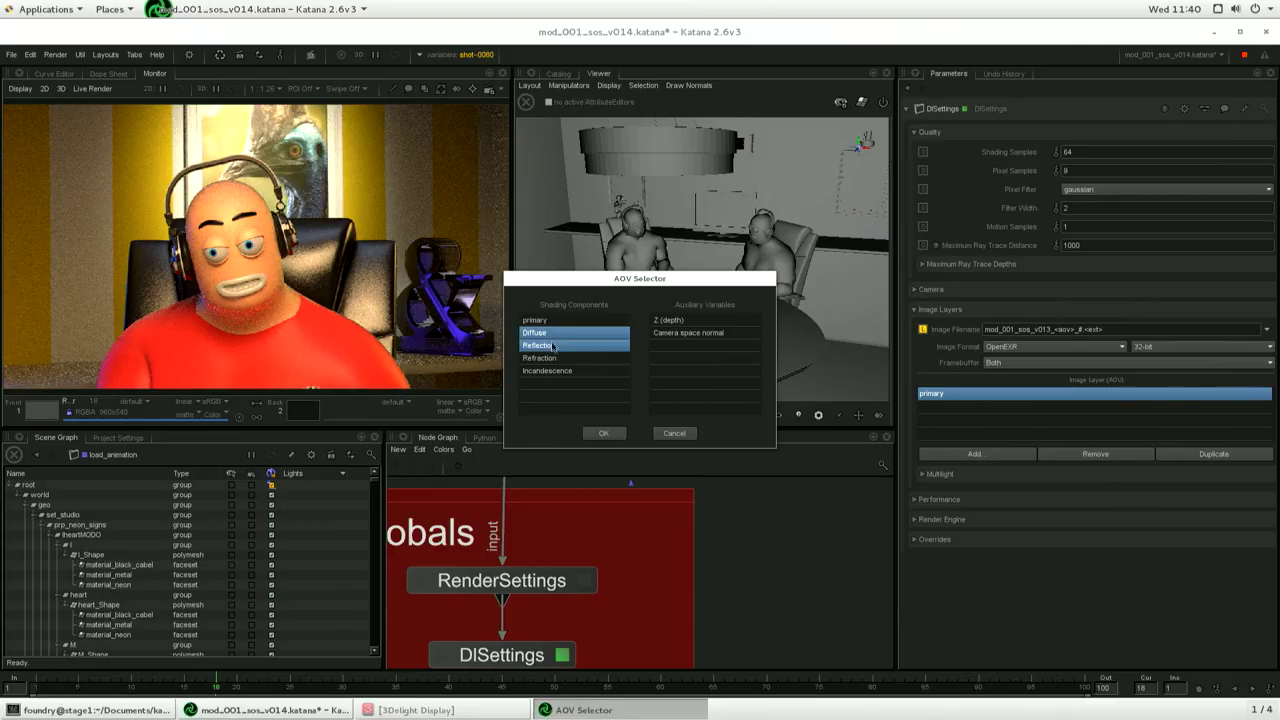
{"action": "left_click_drag", "start_coordinate": [553, 345], "coordinate": [553, 359]}
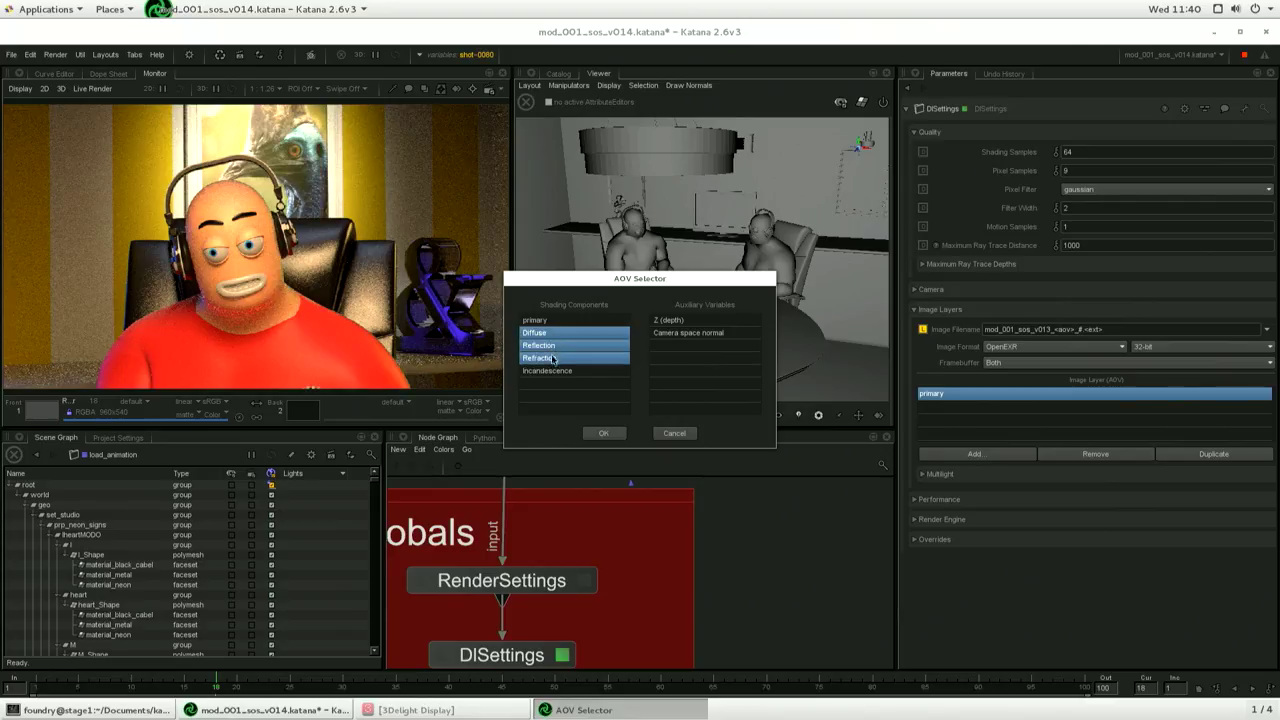
{"action": "left_click", "coordinate": [675, 433]}
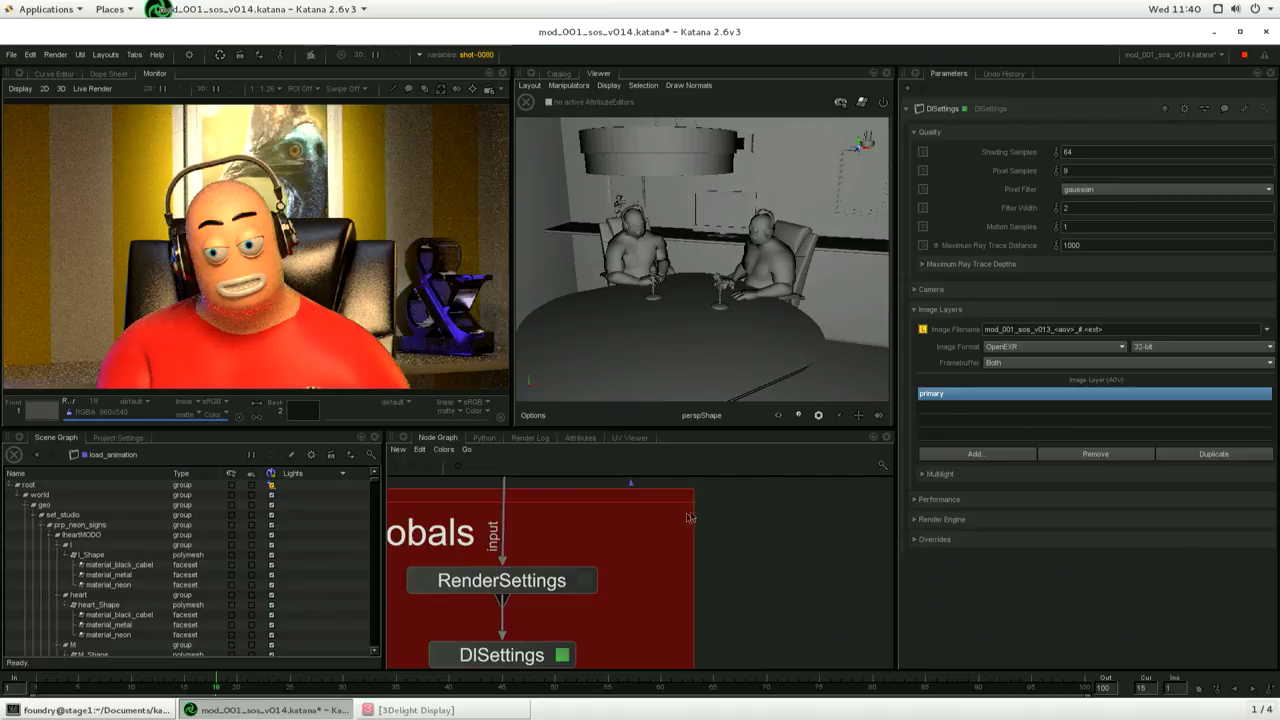
Select all the gaffer lights in the DlSettings Multilight list and start a preview render from the Render node
{"action": "left_click", "coordinate": [940, 474]}
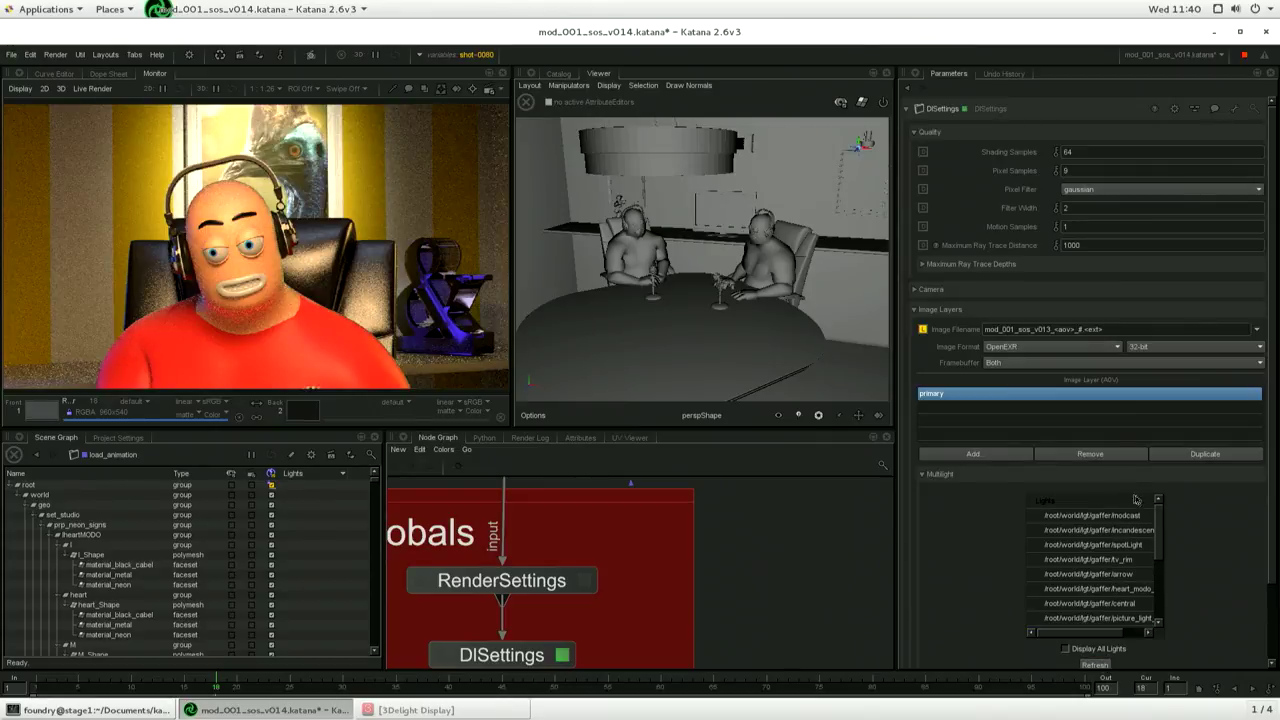
{"action": "left_click_drag", "start_coordinate": [1113, 521], "coordinate": [1117, 643]}
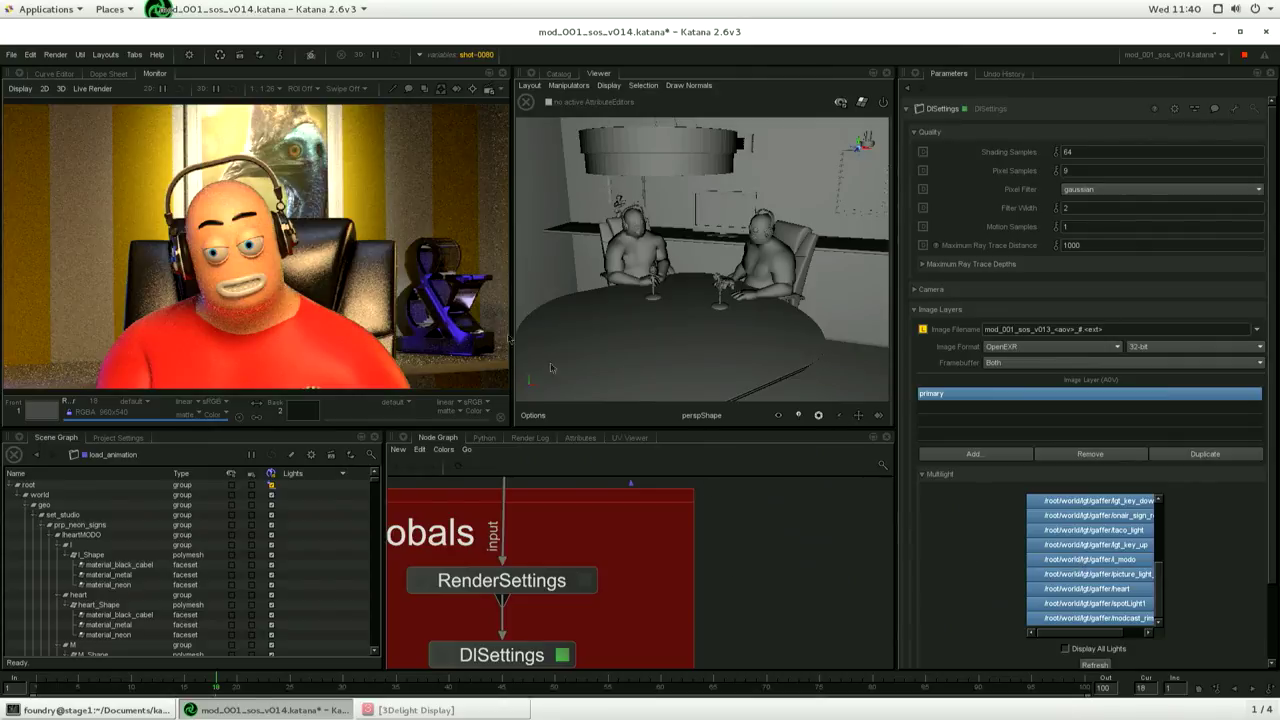
{"action": "middle_click_drag", "start_coordinate": [667, 601], "coordinate": [683, 551]}
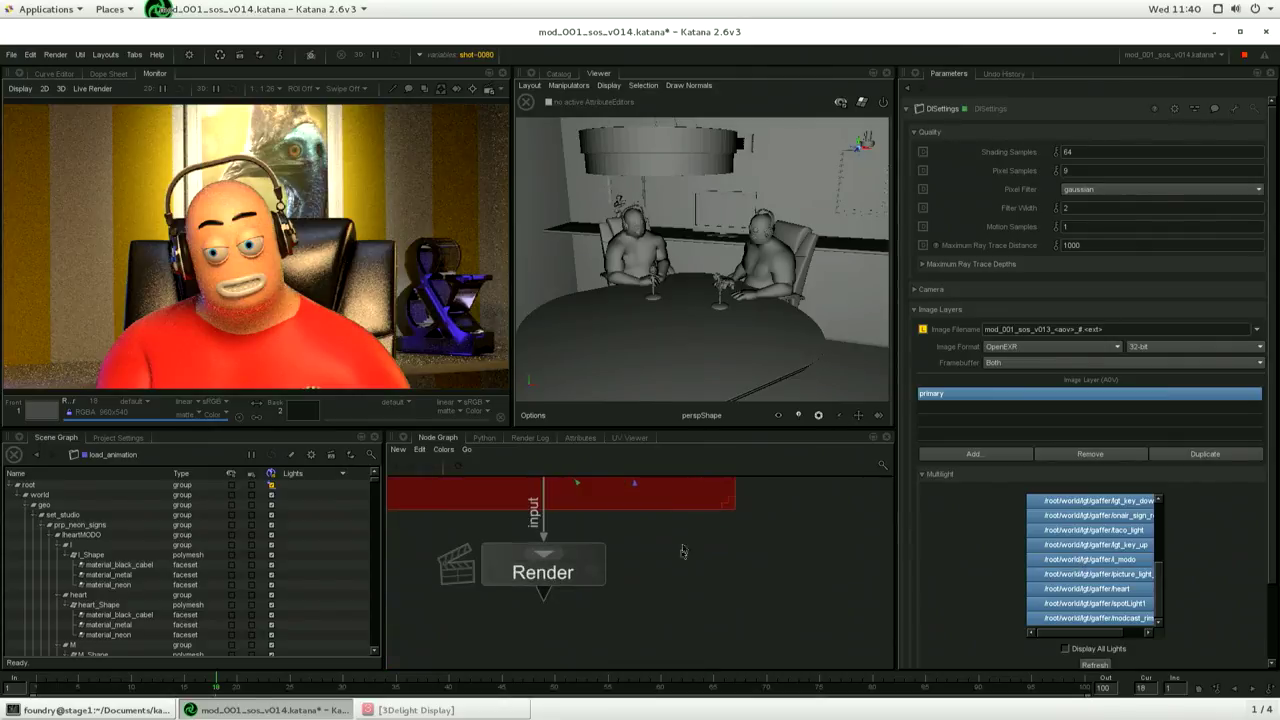
{"action": "right_click", "coordinate": [517, 571]}
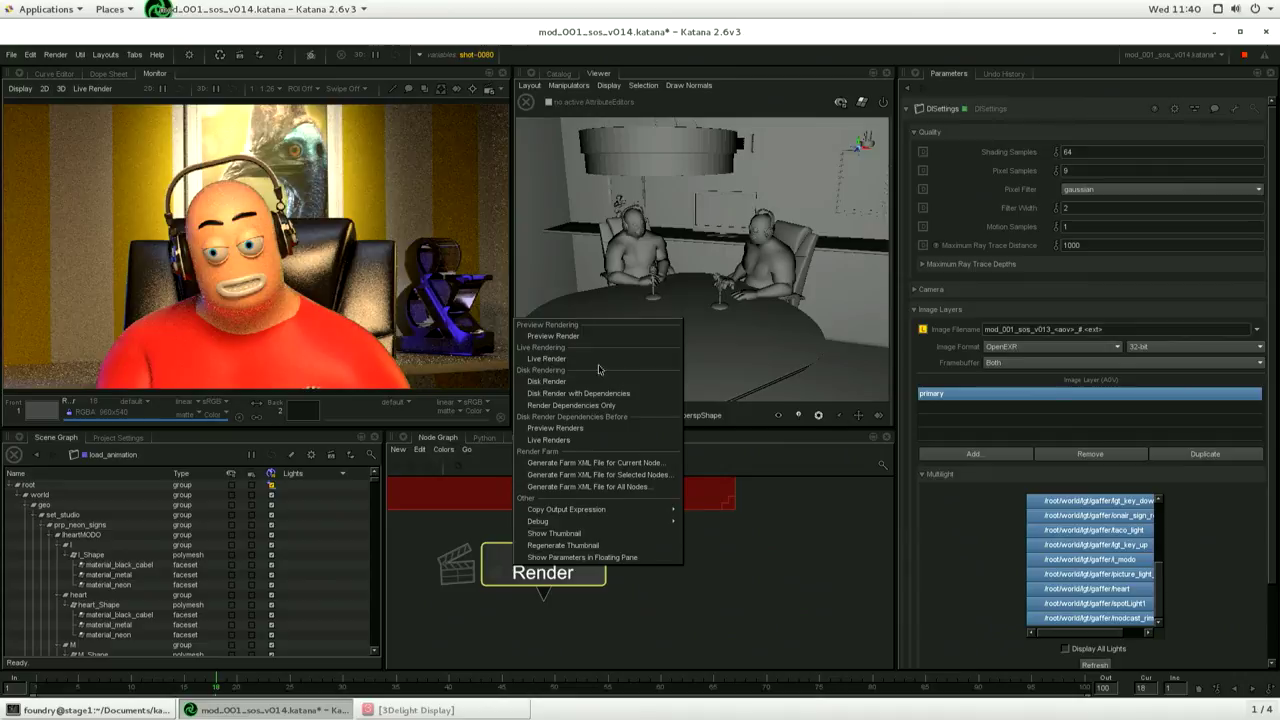
{"action": "left_click", "coordinate": [603, 337]}
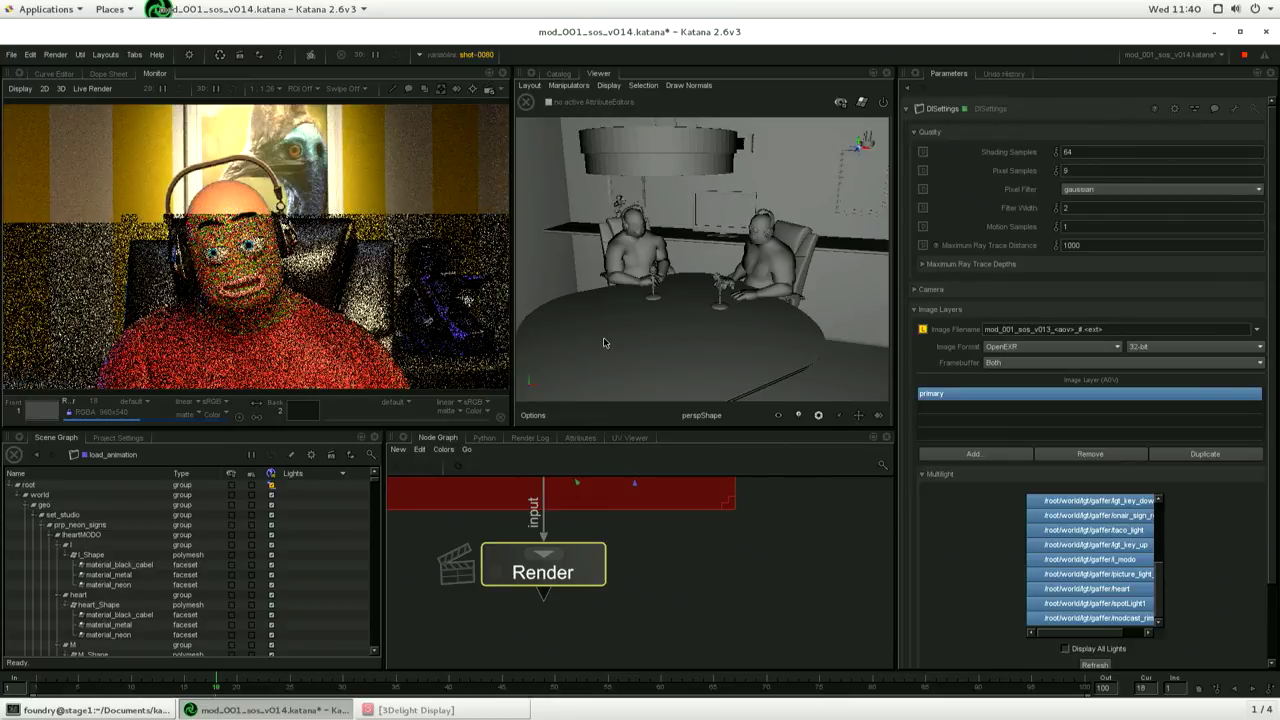
Switch to 3Delight Display, examine the per-light layers of the newest render, and return to its full image
{"action": "left_click", "coordinate": [416, 710]}
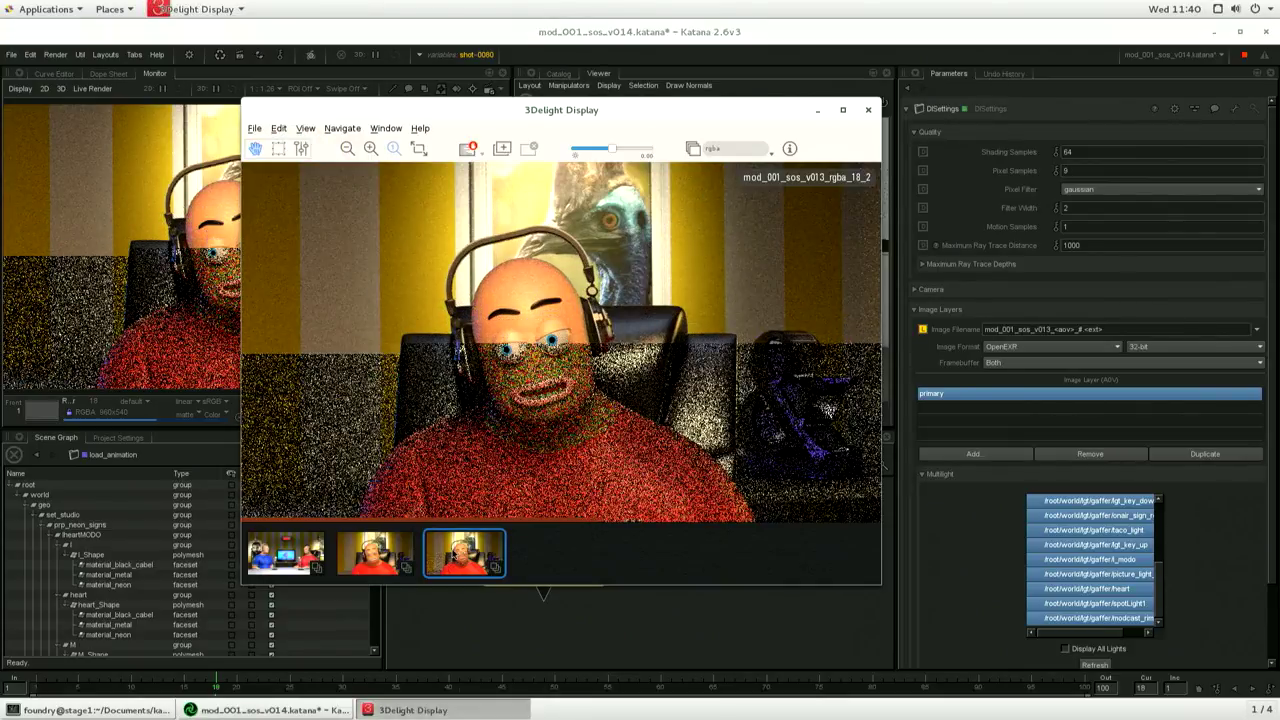
{"action": "double_click", "coordinate": [458, 553]}
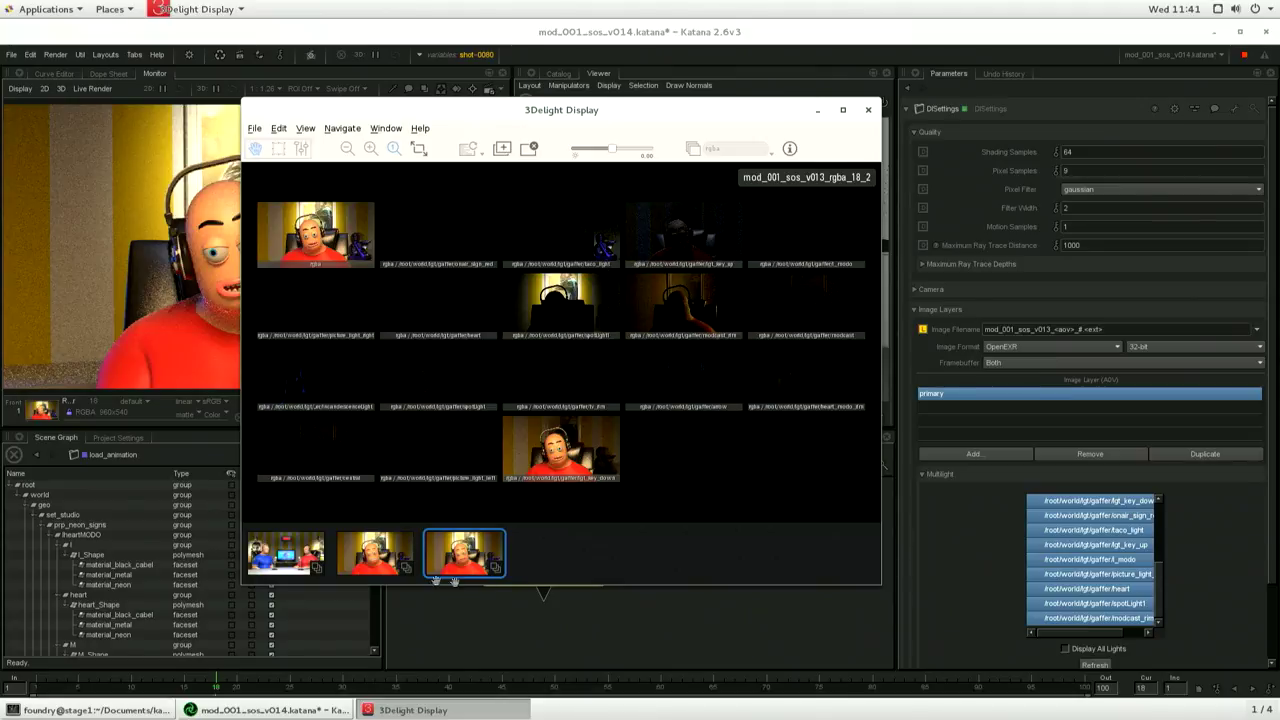
{"action": "left_click", "coordinate": [462, 557]}
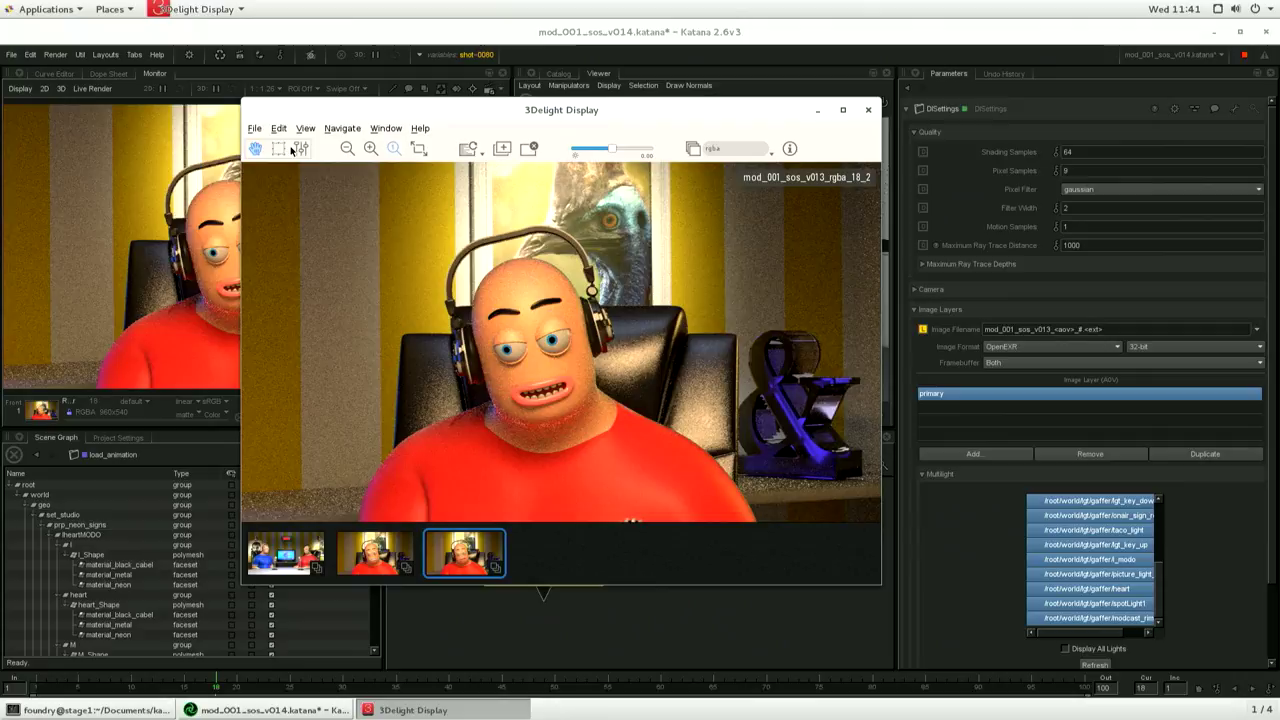
Use the light mixing tool on the rendered image to dim spotLight1 to about -1.75 and adjust lgt_key_down
{"action": "left_click", "coordinate": [443, 218]}
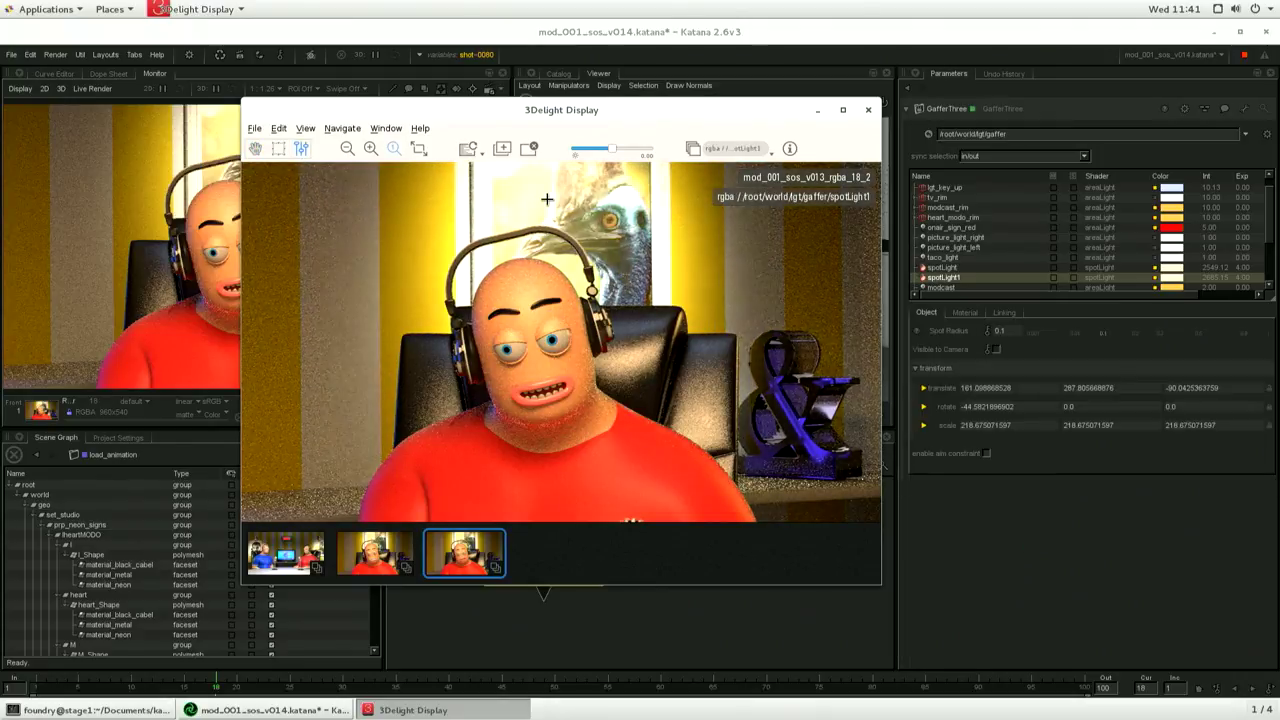
{"action": "left_click_drag", "start_coordinate": [543, 227], "coordinate": [540, 246]}
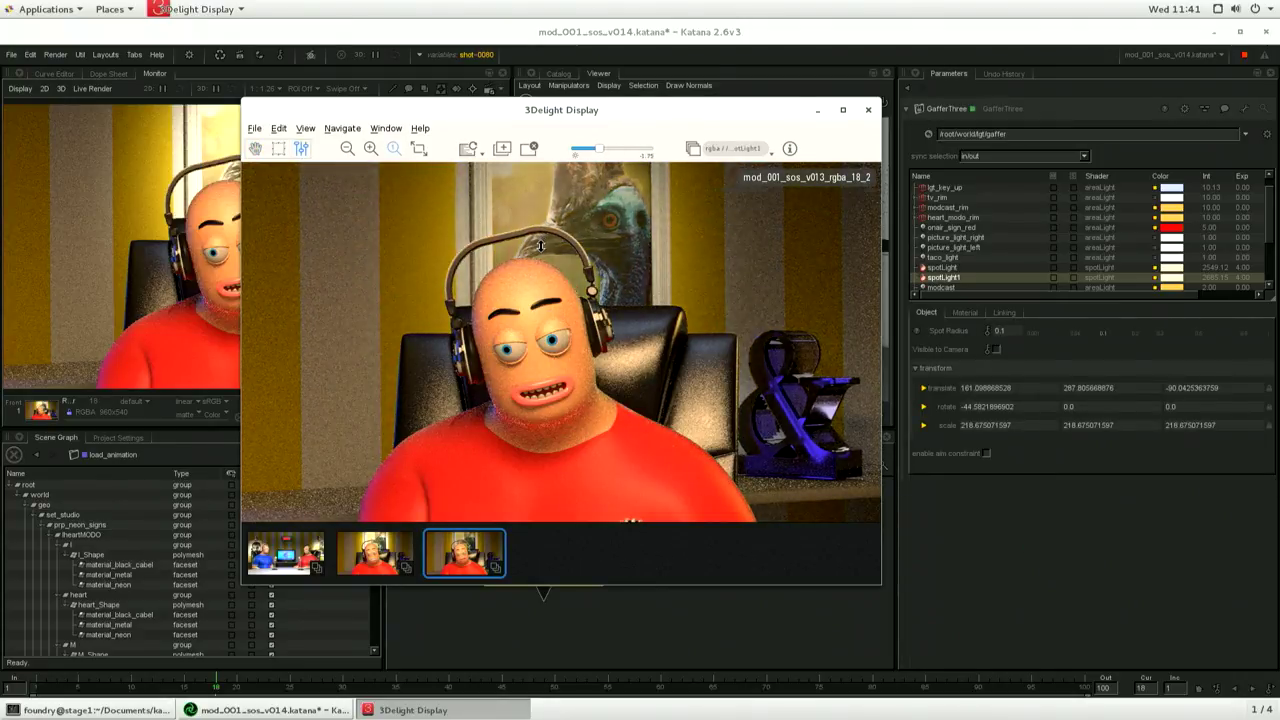
{"action": "left_click", "coordinate": [522, 289]}
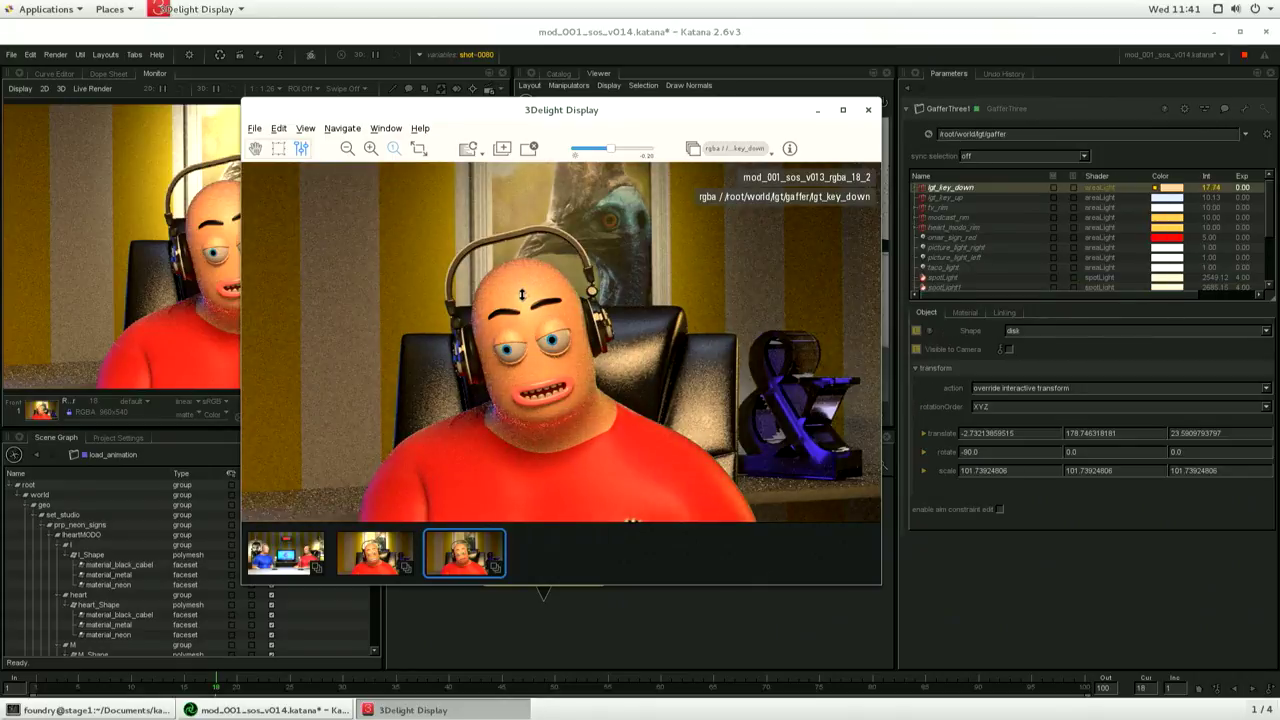
{"action": "left_click_drag", "start_coordinate": [338, 193], "coordinate": [338, 189]}
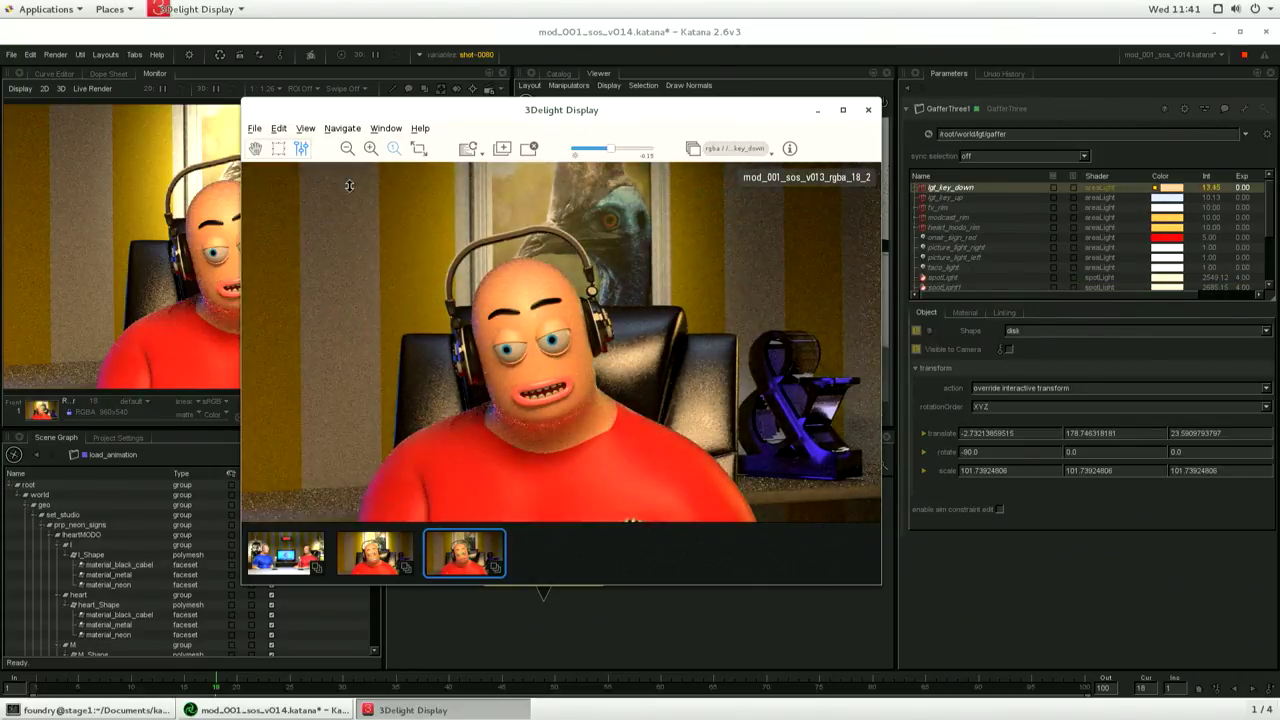
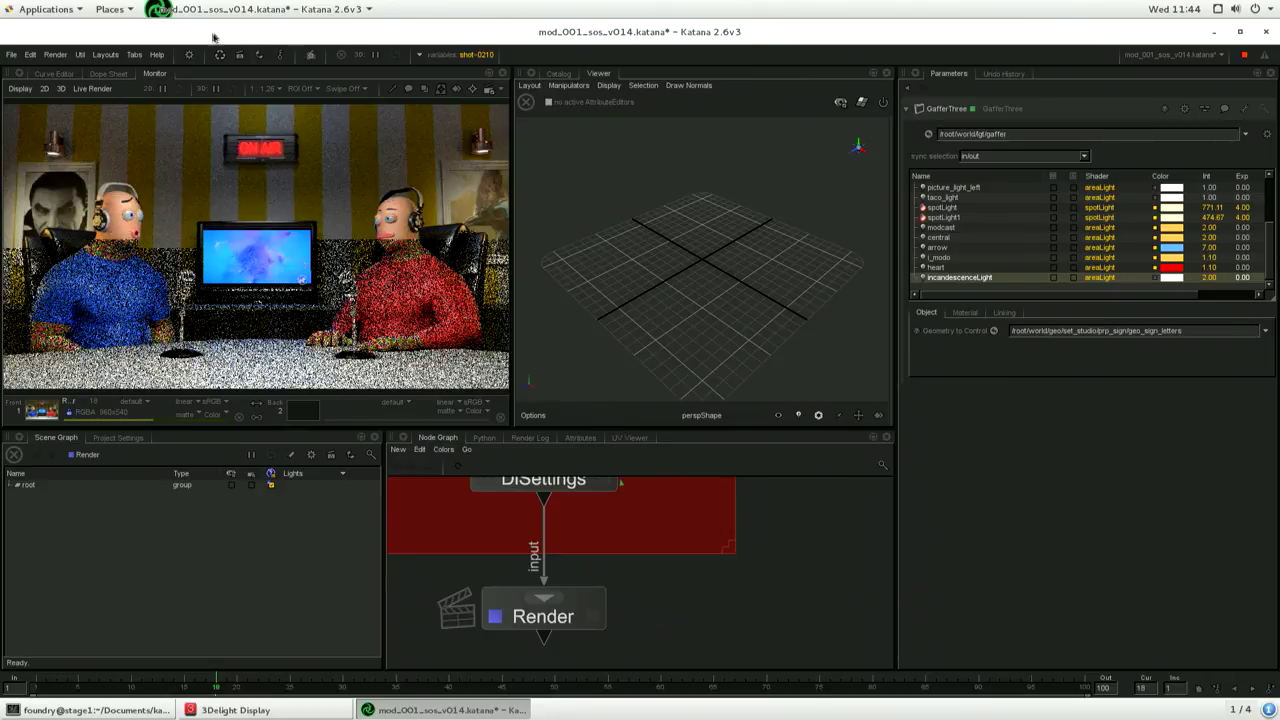
Set the global shot variable to 0040 and start a preview render from the Render node
{"action": "left_click", "coordinate": [483, 56]}
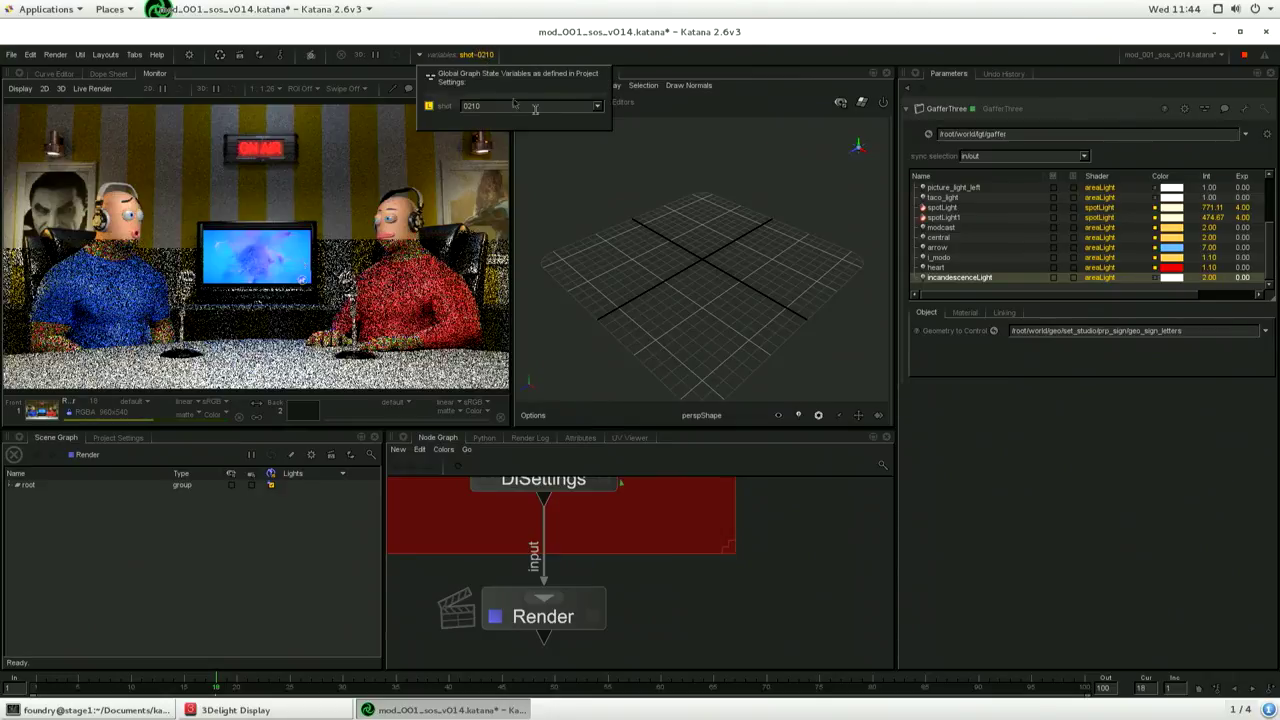
{"action": "left_click", "coordinate": [597, 108]}
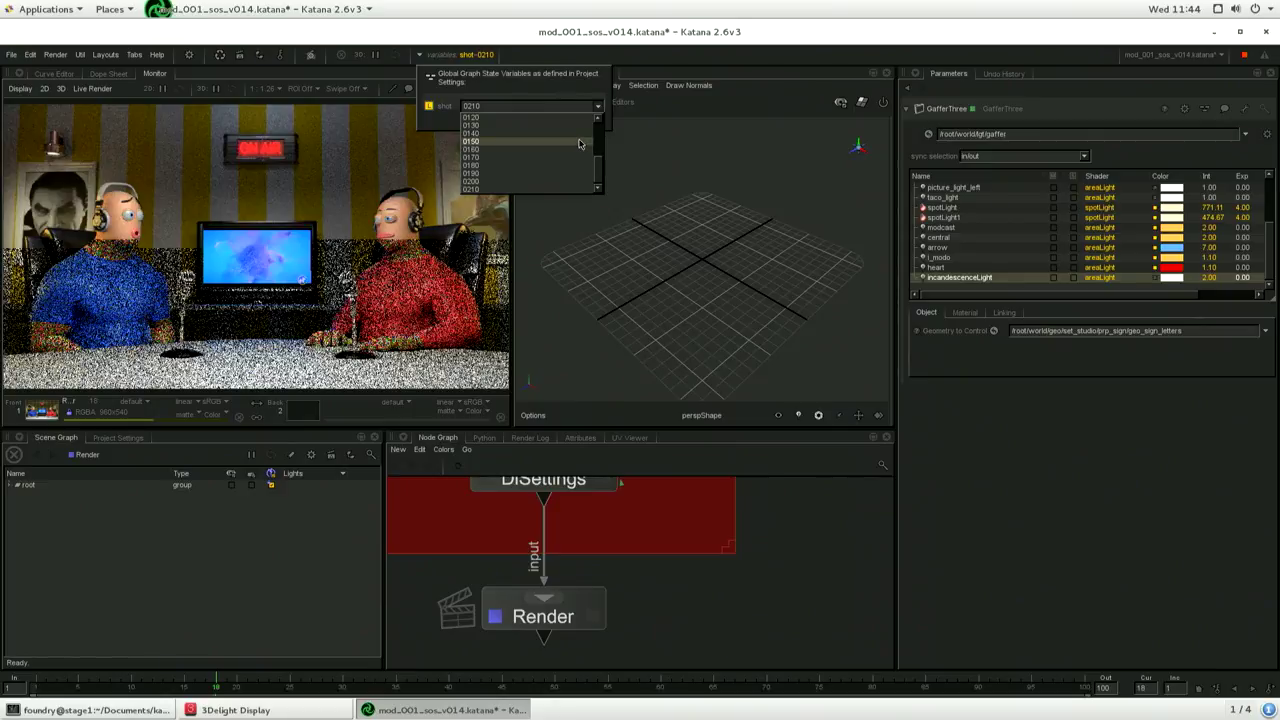
{"action": "scroll", "coordinate": [578, 145], "scroll_direction": "up", "scroll_amount": 3}
{"action": "left_click", "coordinate": [576, 127]}
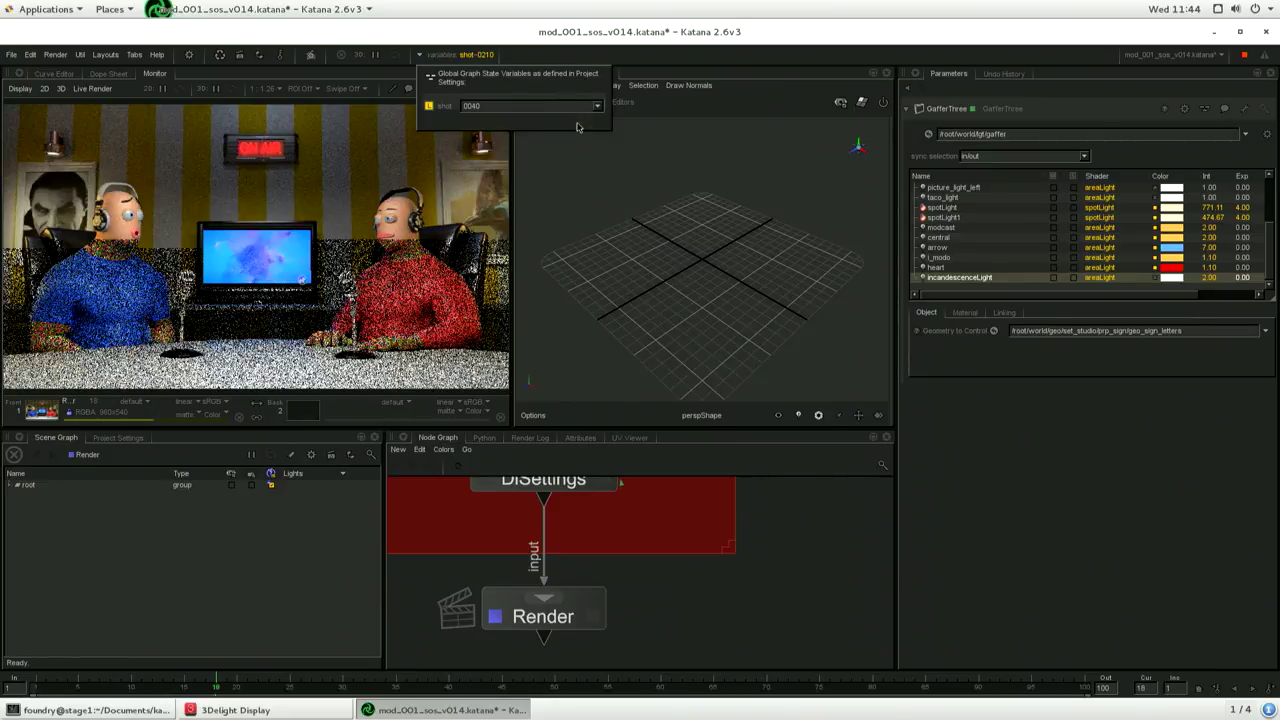
{"action": "right_click", "coordinate": [552, 622]}
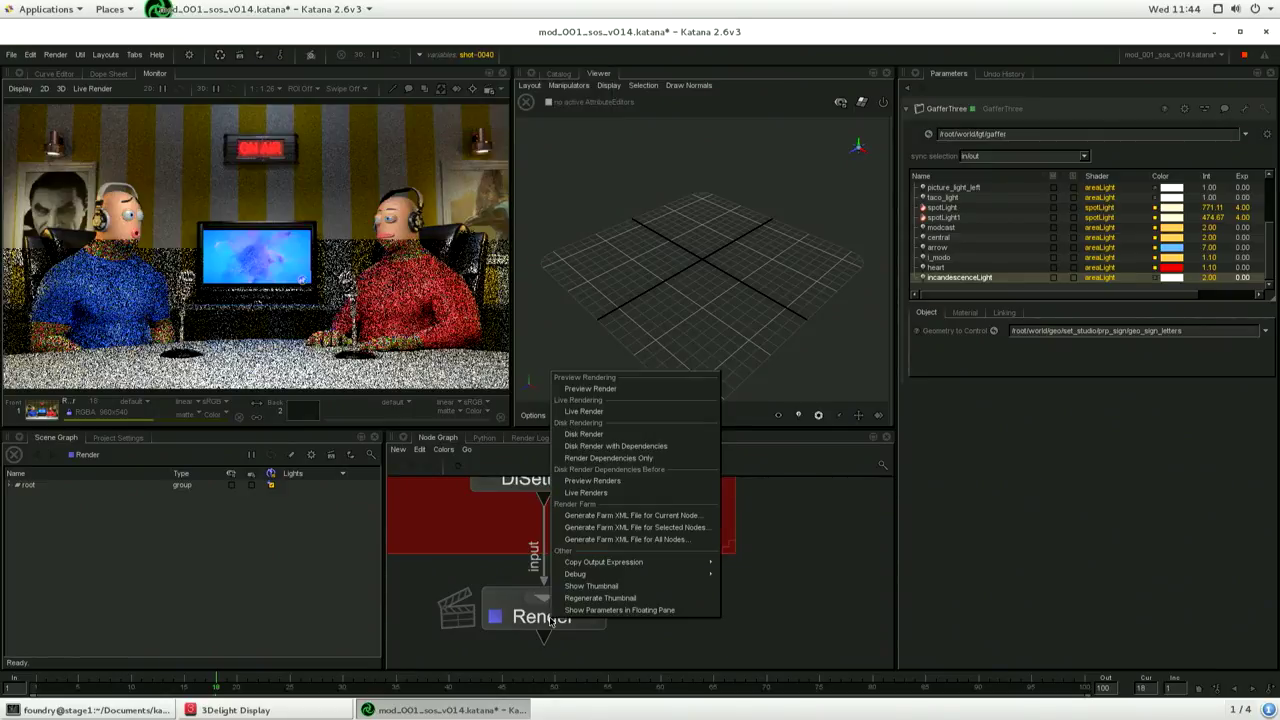
{"action": "left_click", "coordinate": [633, 388]}
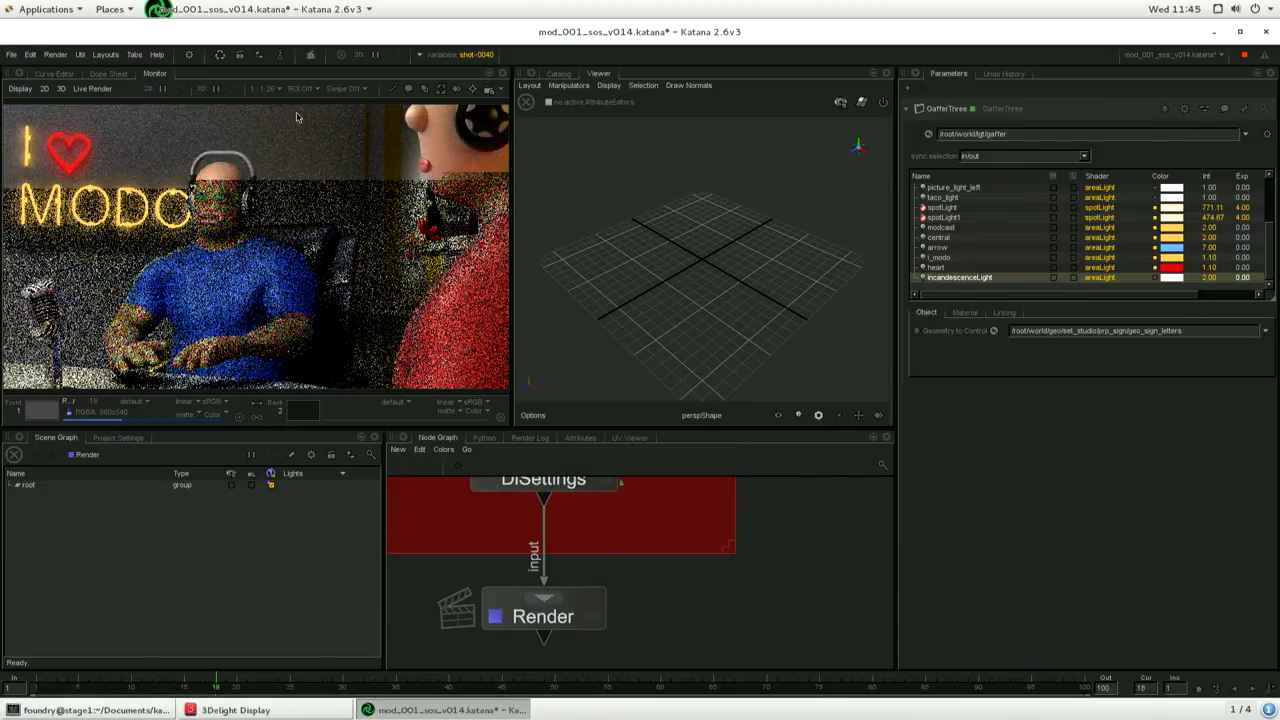
Expand root and world in the scene graph, fully expand geo, and frame the studio set in the viewer
{"action": "left_click", "coordinate": [14, 486]}
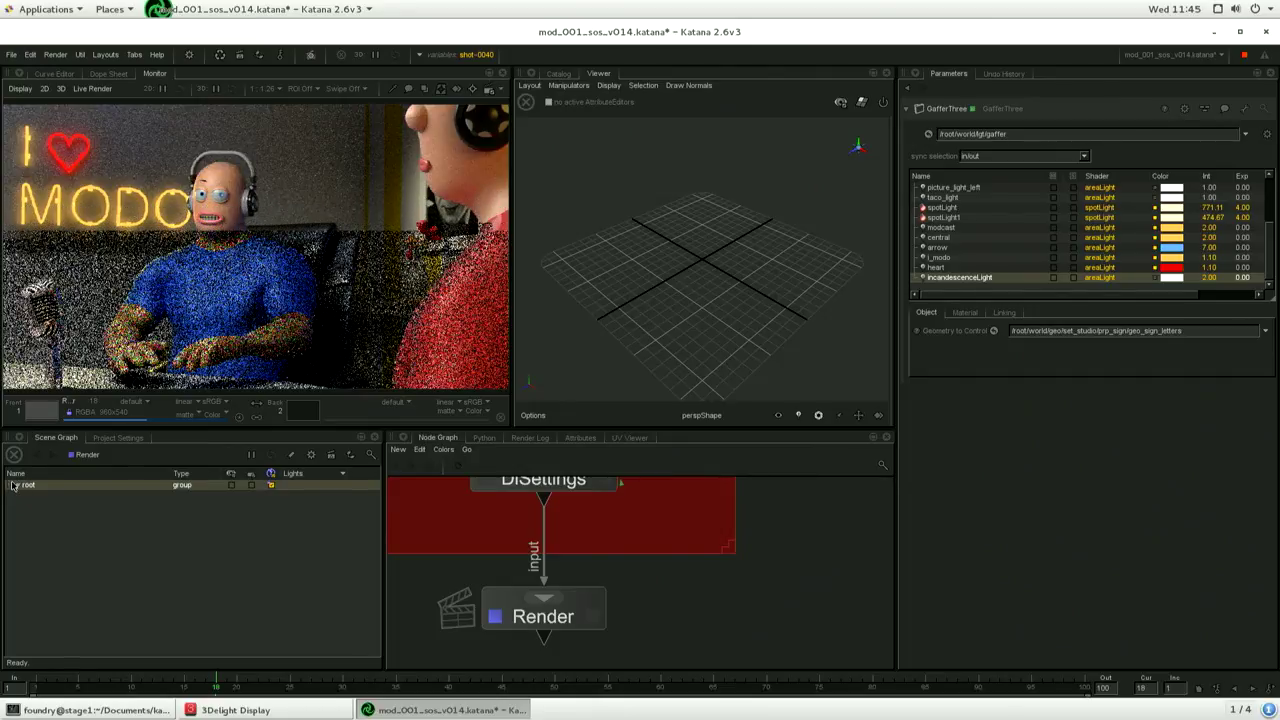
{"action": "left_click", "coordinate": [11, 486]}
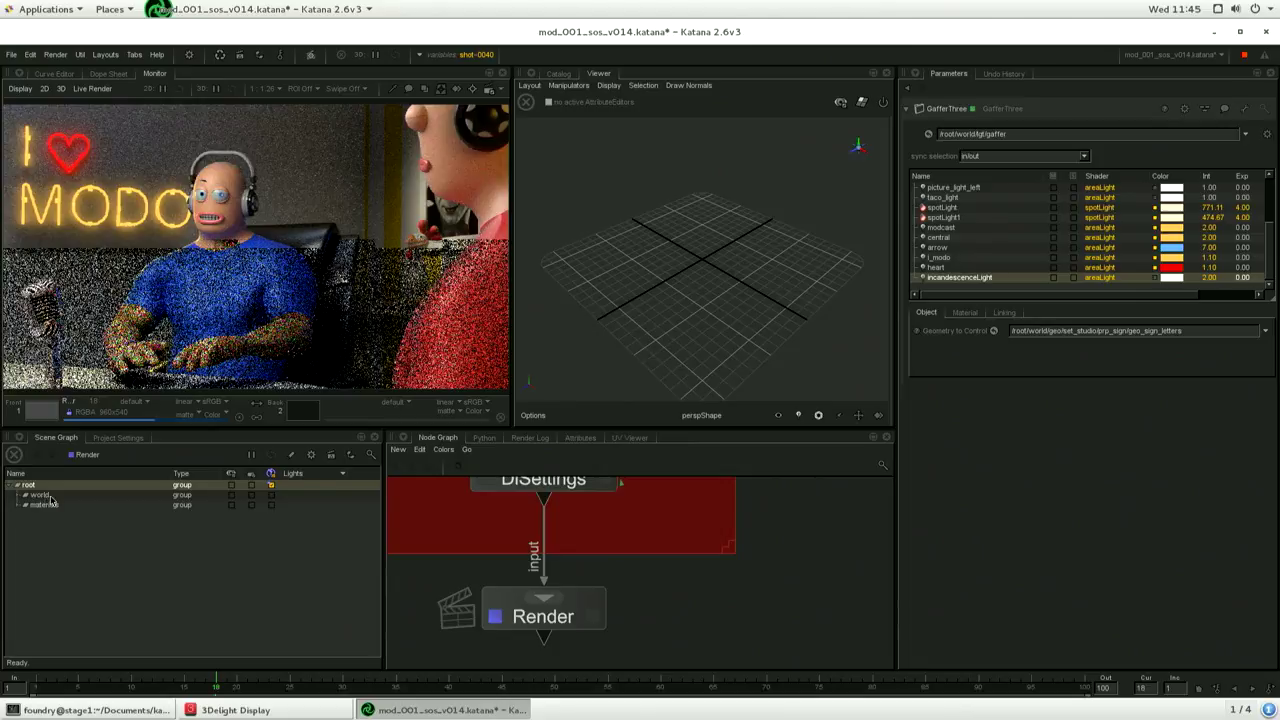
{"action": "left_click", "coordinate": [515, 617]}
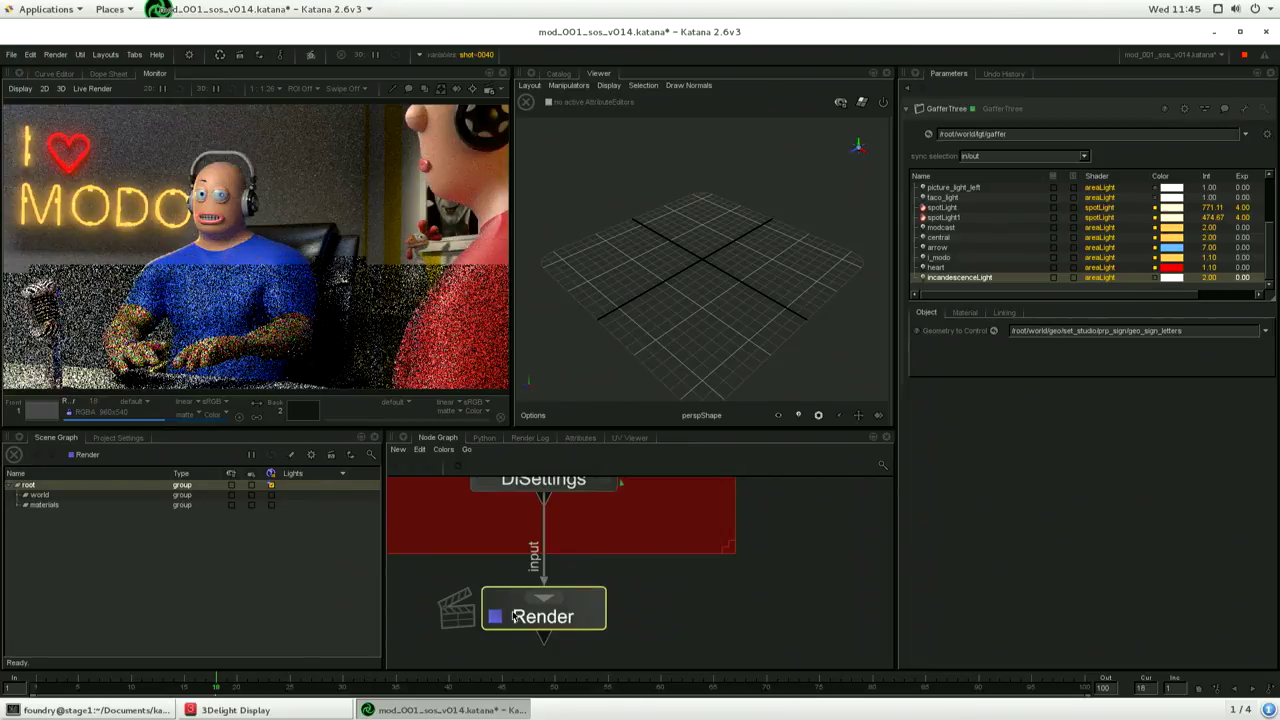
{"action": "left_click", "coordinate": [23, 495]}
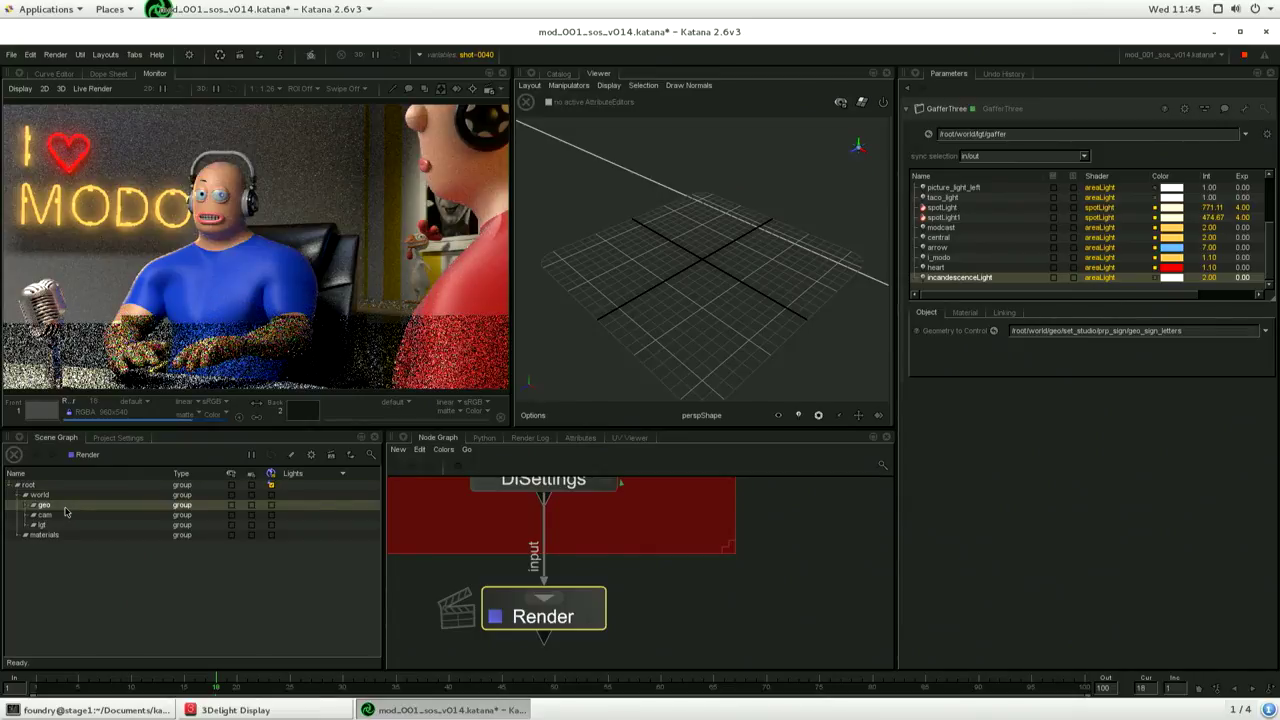
{"action": "right_click", "coordinate": [64, 508]}
{"action": "left_click", "coordinate": [95, 516]}
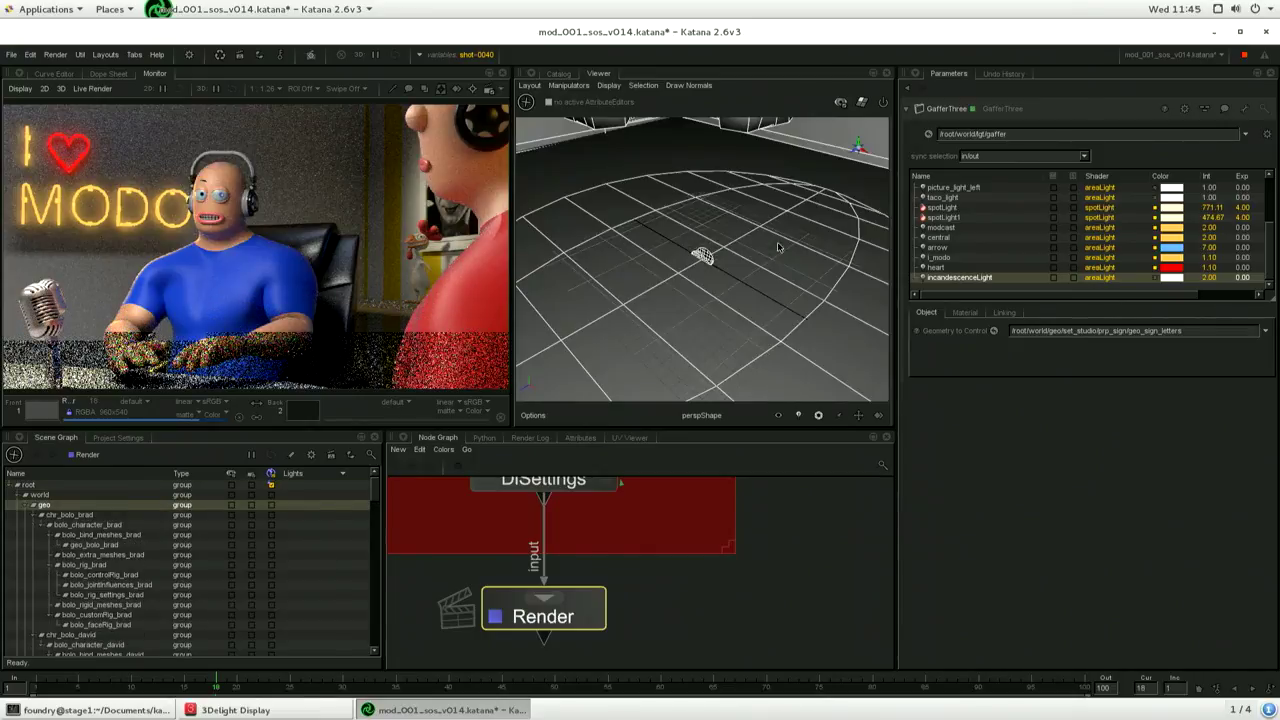
{"action": "scroll", "coordinate": [715, 252], "scroll_direction": "down", "scroll_amount": 5}
{"action": "scroll", "coordinate": [714, 250], "scroll_direction": "up", "scroll_amount": 5}
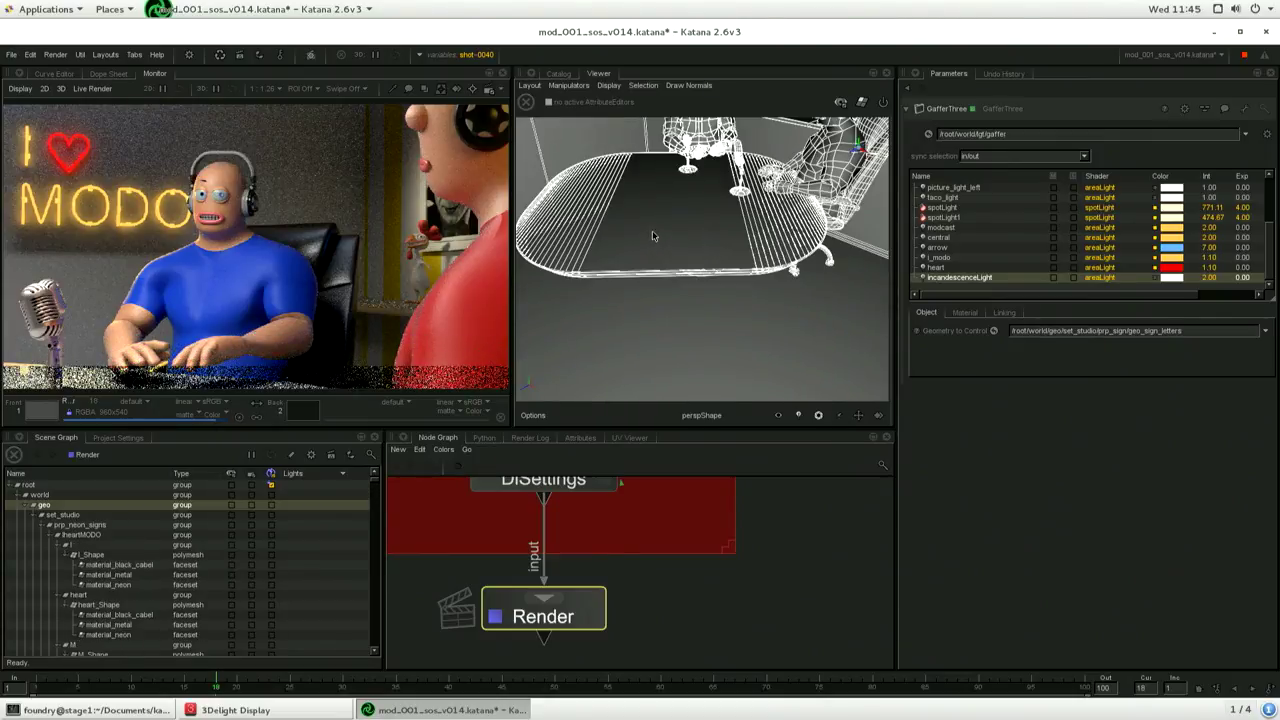
{"action": "left_click_drag", "start_coordinate": [684, 250], "coordinate": [577, 261], "text": "alt"}
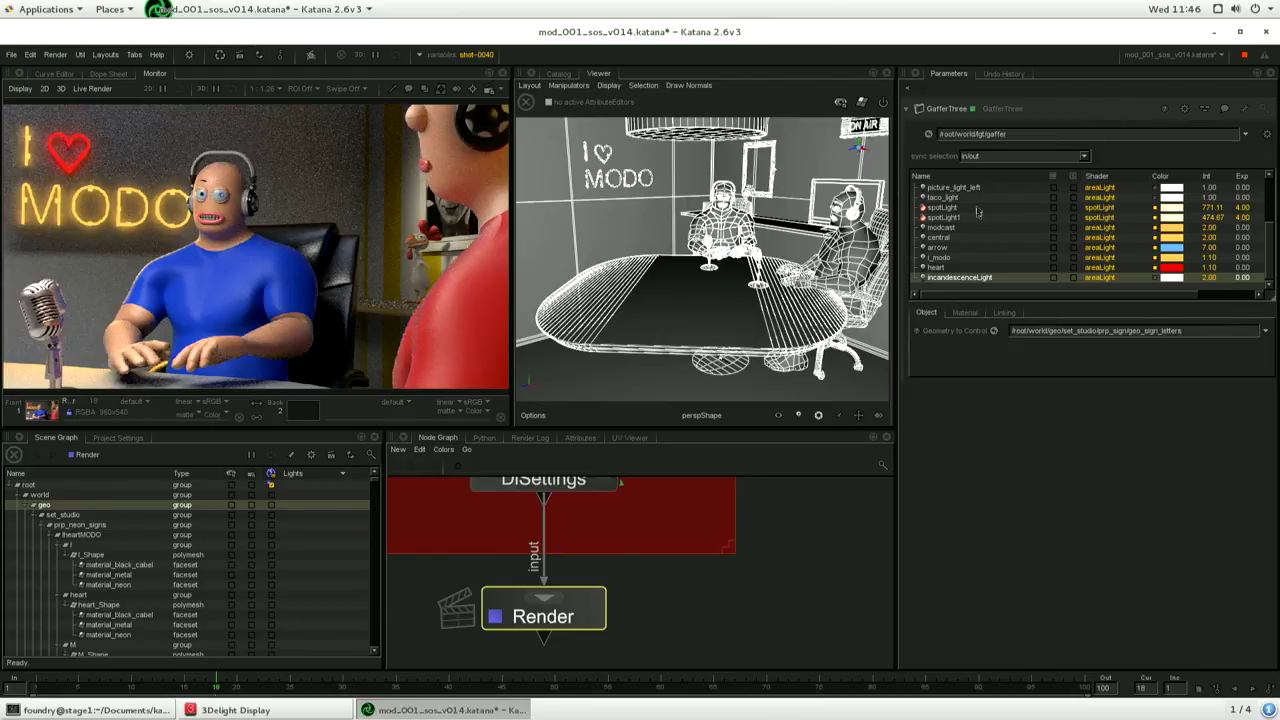
Examine which geometry the i_modo and heart lights control in the GafferThree
{"action": "left_click", "coordinate": [958, 259]}
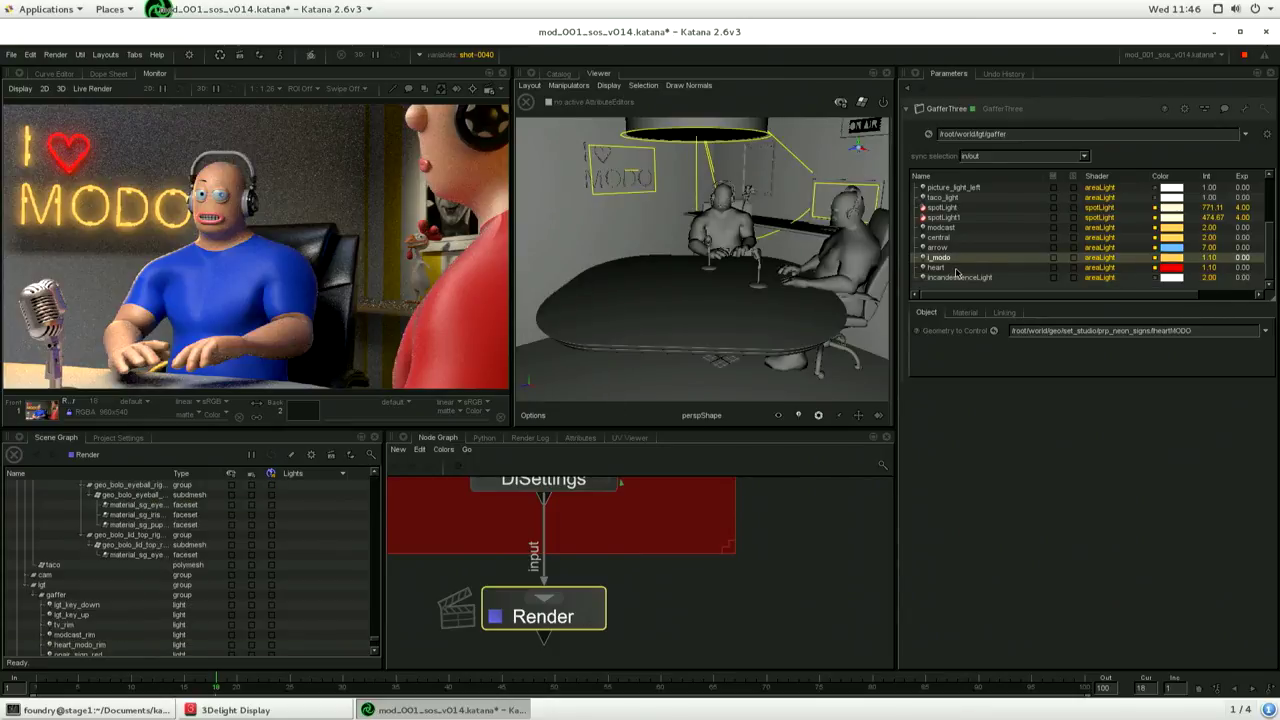
{"action": "left_click", "coordinate": [957, 268]}
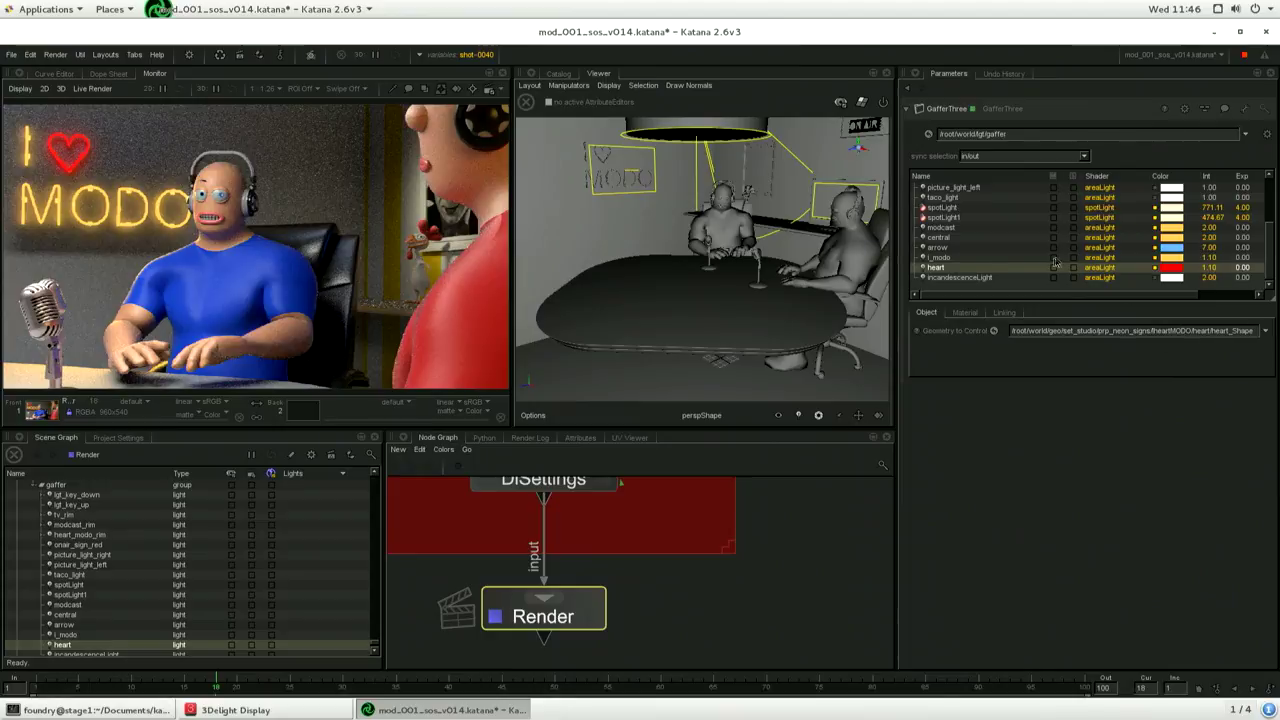
{"action": "left_click", "coordinate": [946, 258]}
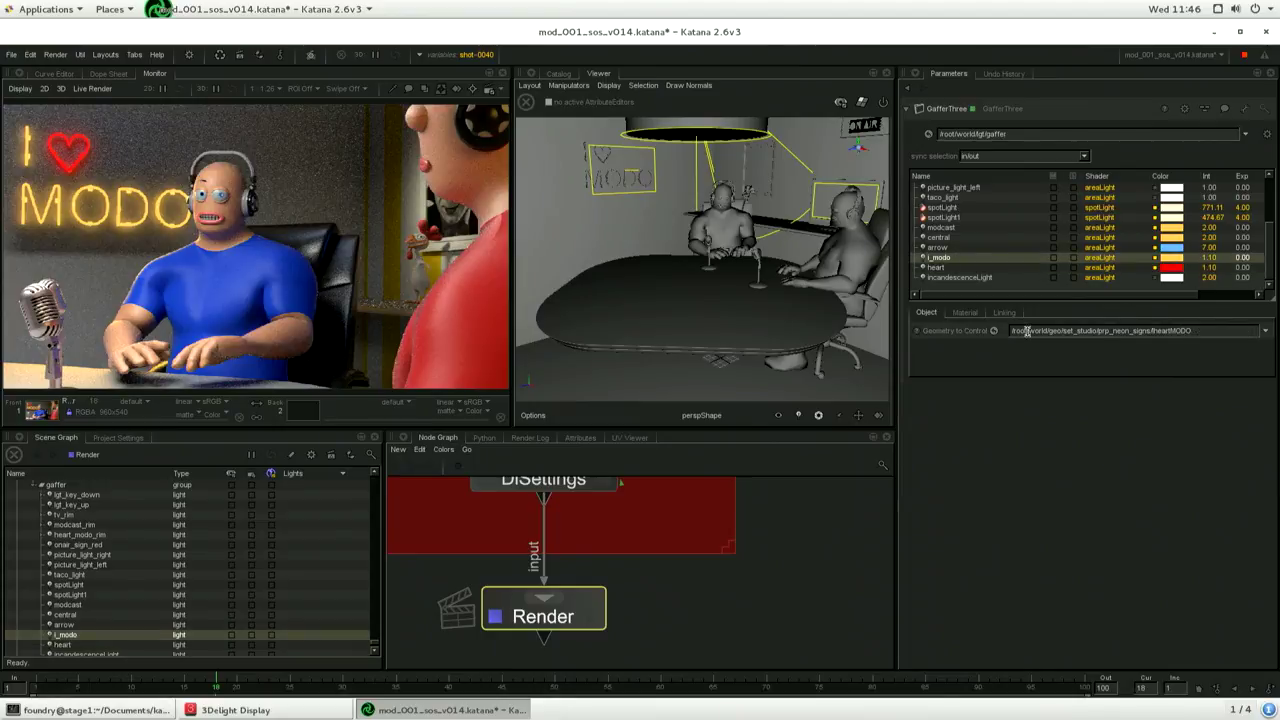
{"action": "key", "text": "ctrl+a"}
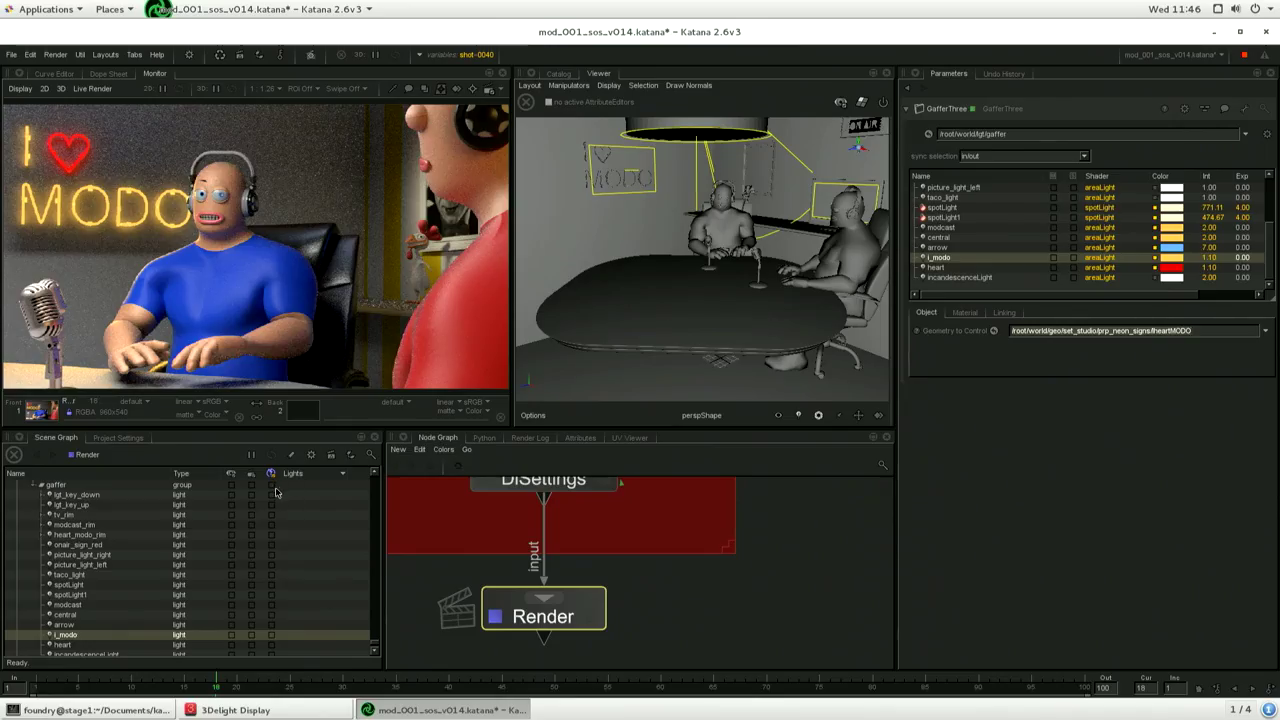
Enable live render updates for the gaffer group's lights and start a live render from the Render node
{"action": "left_click", "coordinate": [272, 487]}
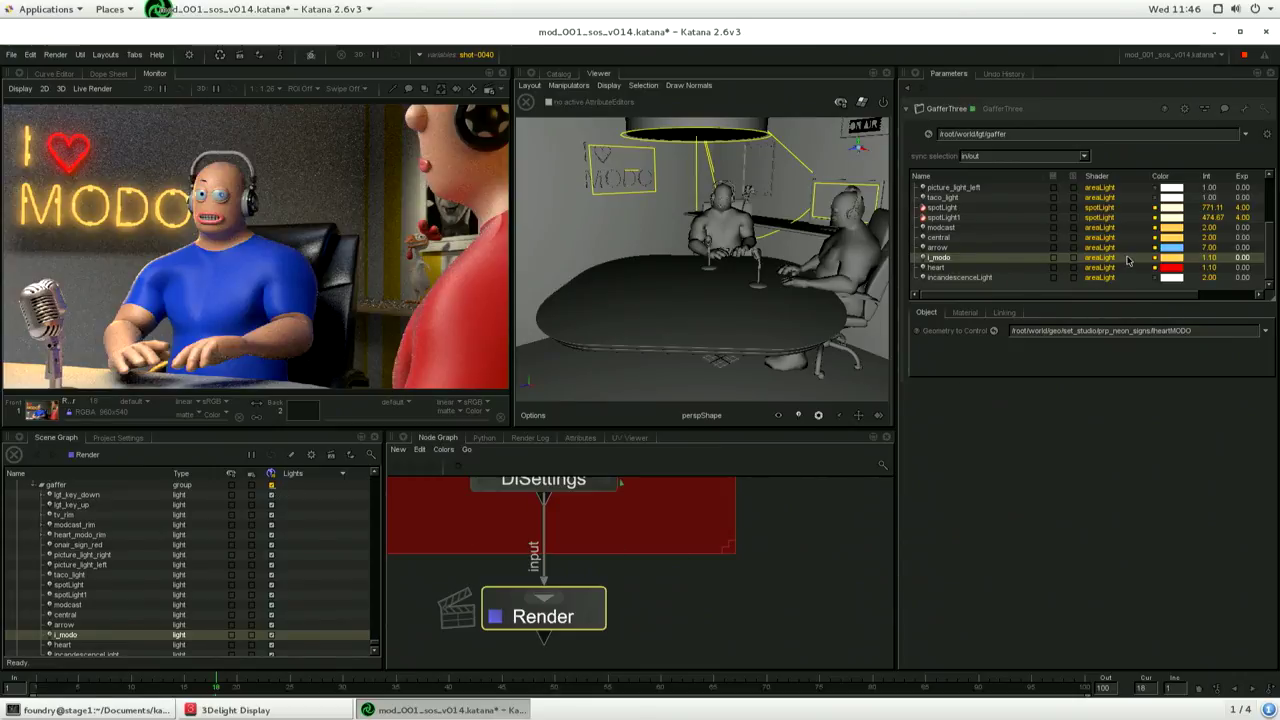
{"action": "left_click", "coordinate": [1074, 259]}
{"action": "left_click", "coordinate": [1074, 259]}
{"action": "right_click", "coordinate": [519, 601]}
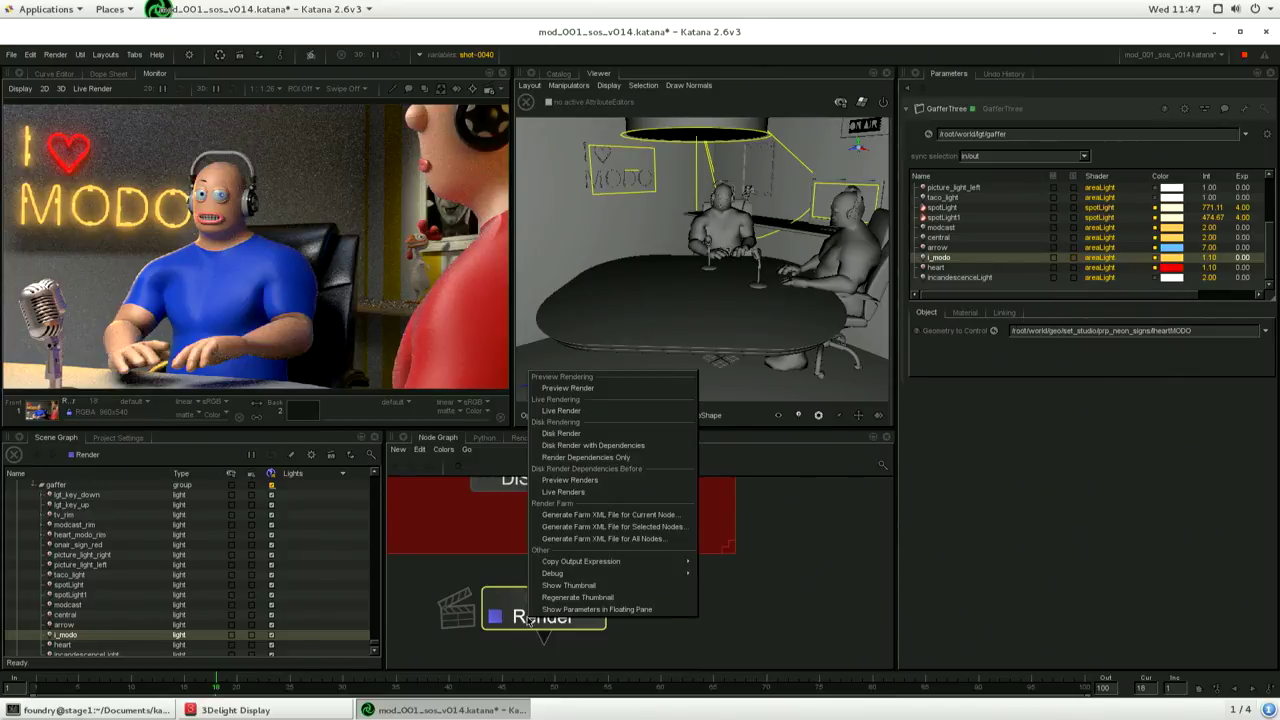
{"action": "left_click", "coordinate": [630, 413]}
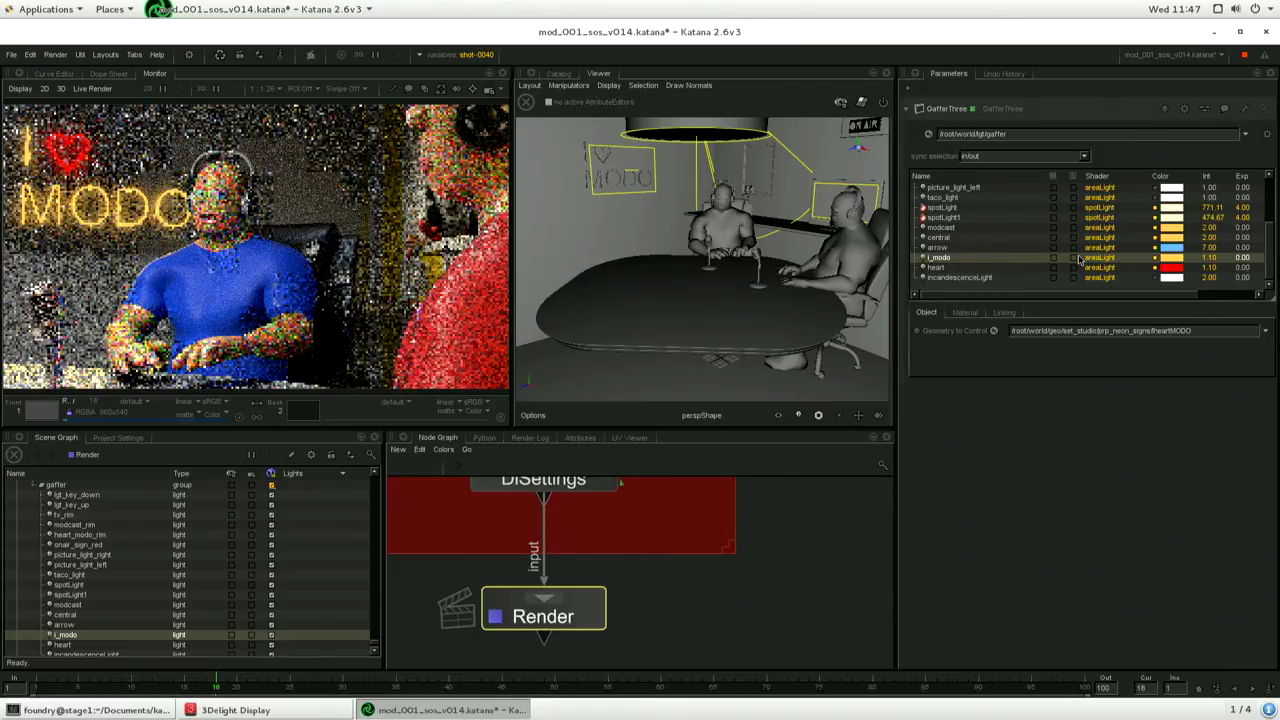
Solo the i_modo light to see its contribution in the live render, and turn the solo off again
{"action": "left_click", "coordinate": [1075, 258]}
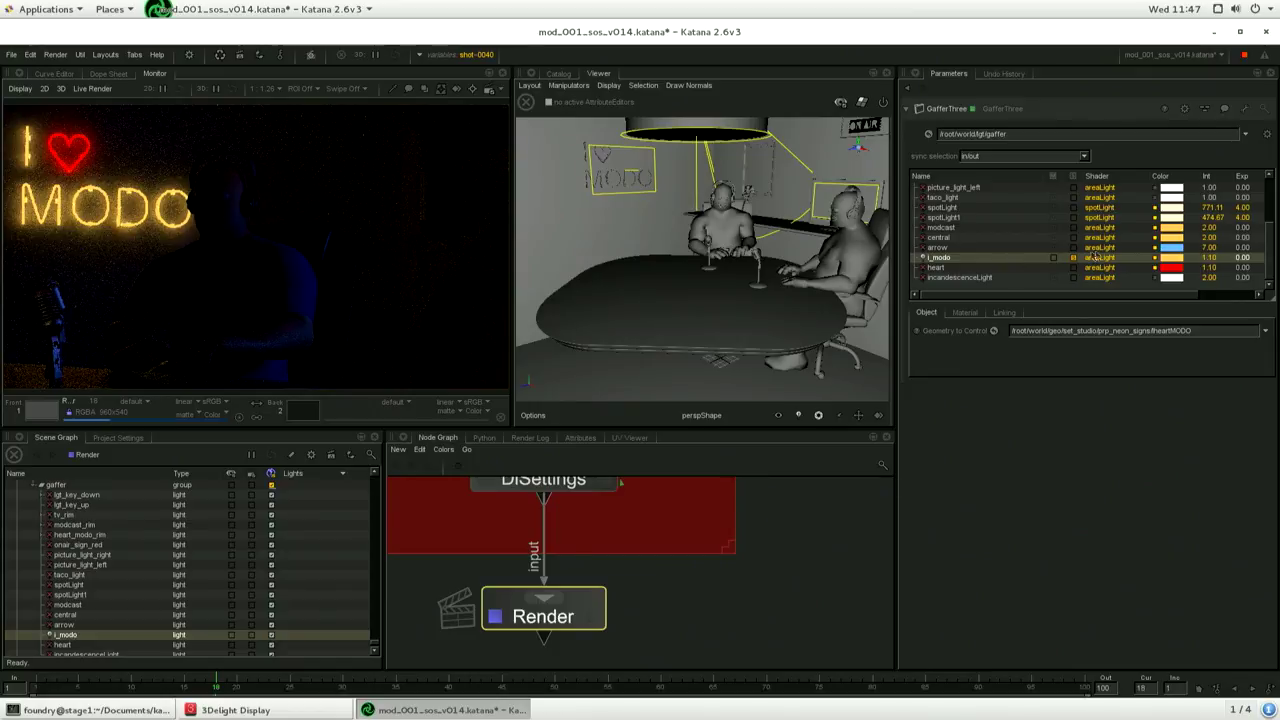
{"action": "left_click", "coordinate": [1071, 263]}
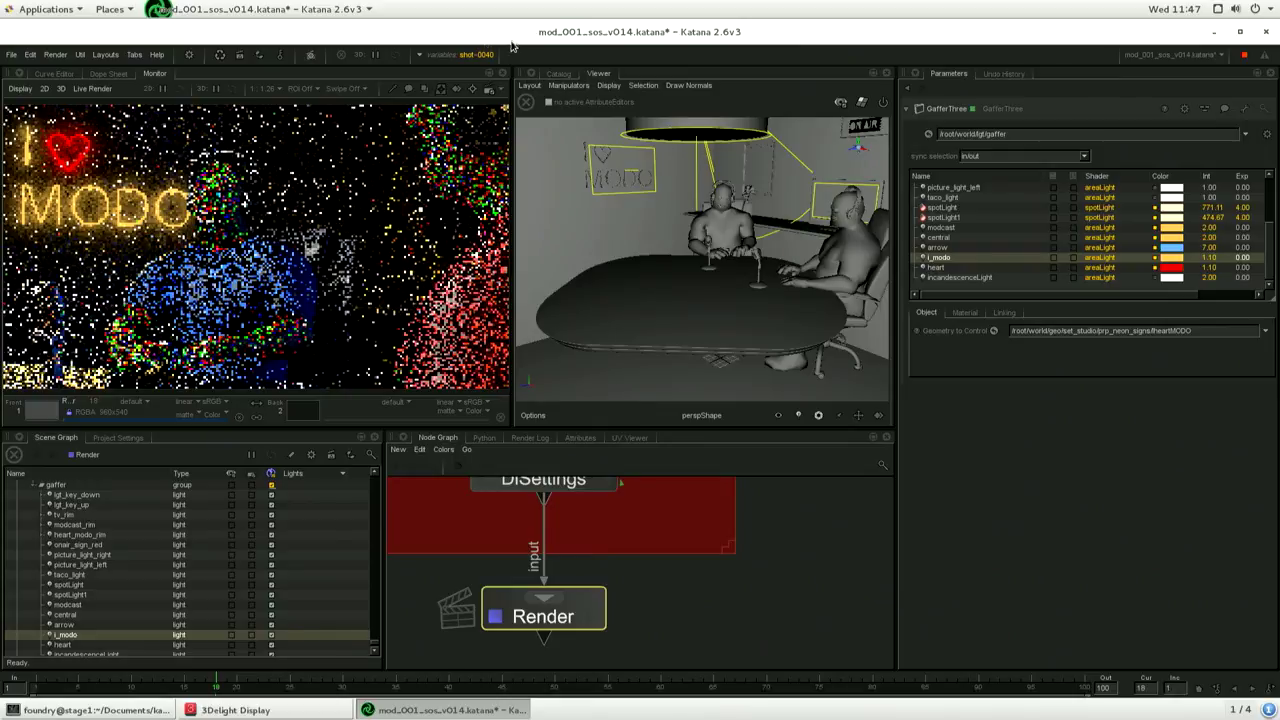
Switch the shot graph state variable through 0060, 0050 and 0070 while the live render is running
{"action": "left_click", "coordinate": [480, 56]}
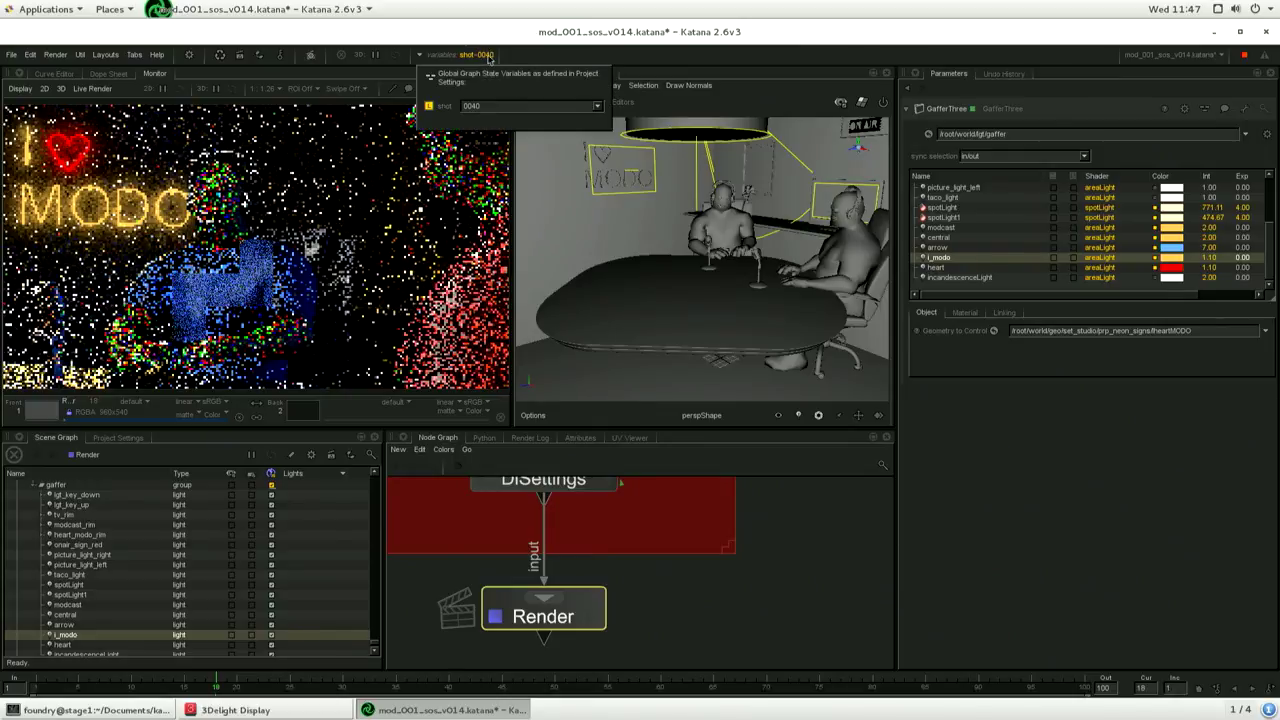
{"action": "left_click", "coordinate": [595, 107]}
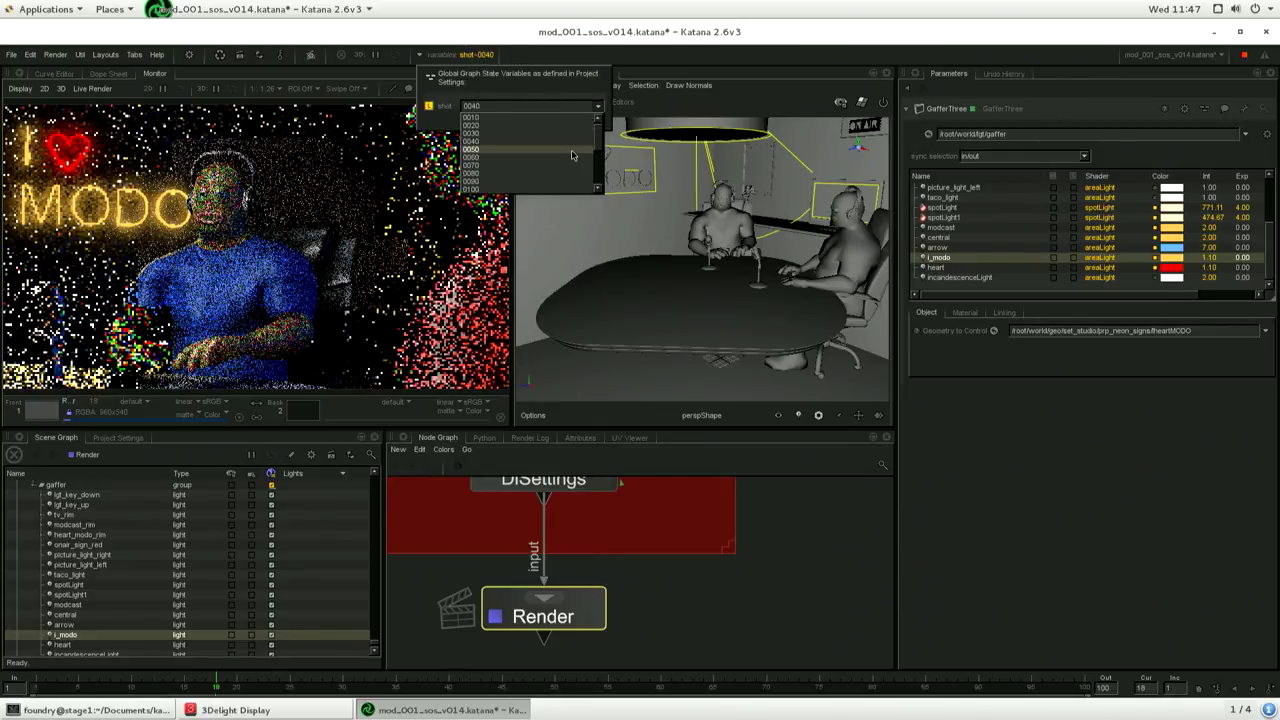
{"action": "left_click", "coordinate": [572, 158]}
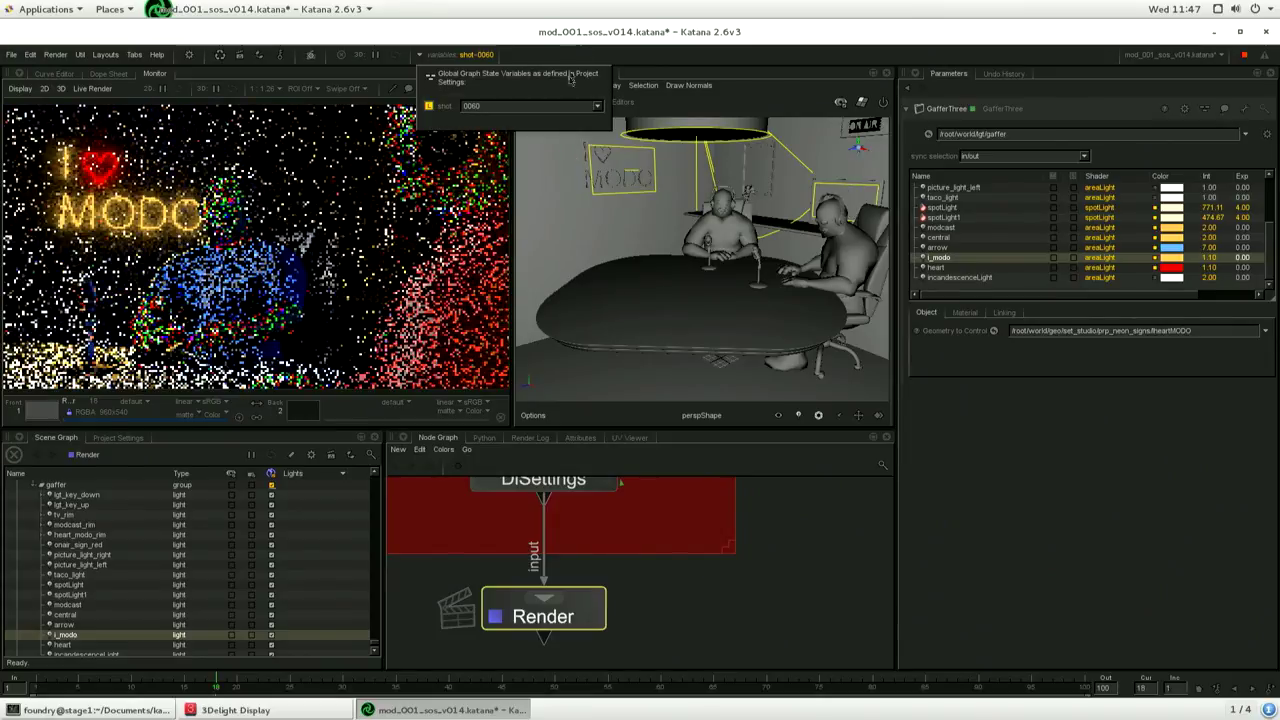
{"action": "left_click", "coordinate": [571, 106]}
{"action": "left_click", "coordinate": [558, 148]}
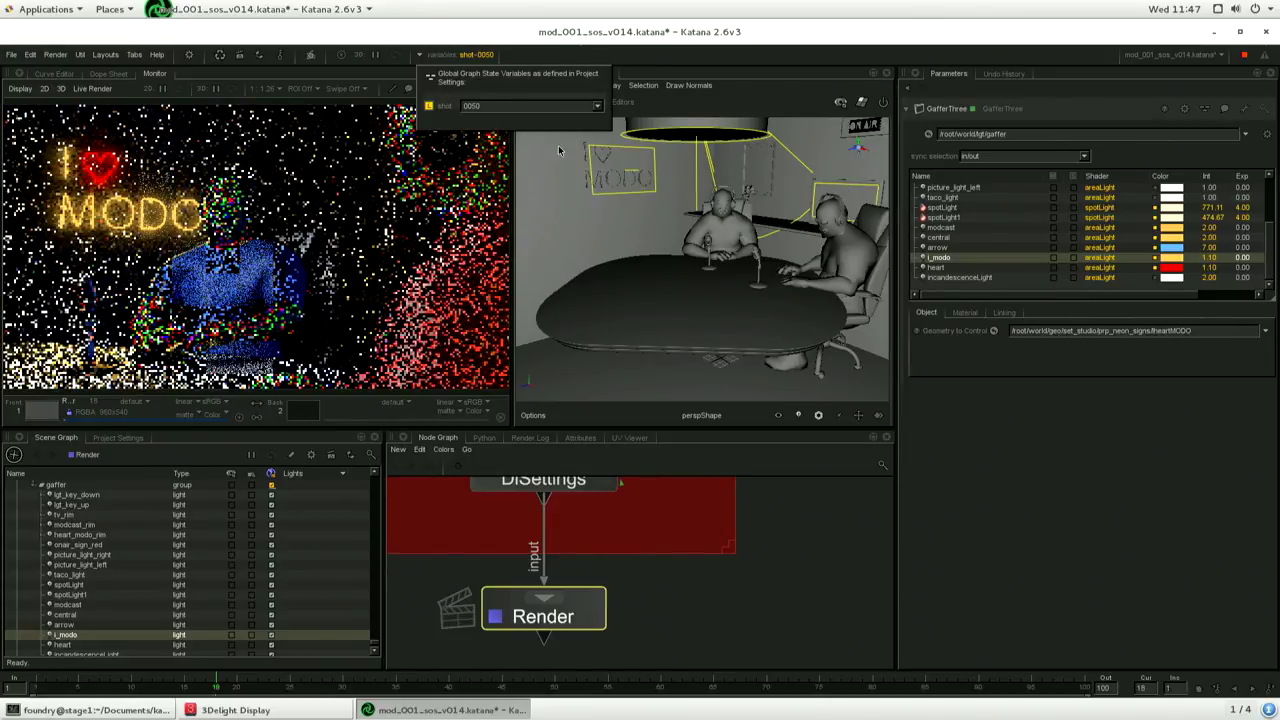
{"action": "left_click", "coordinate": [596, 106]}
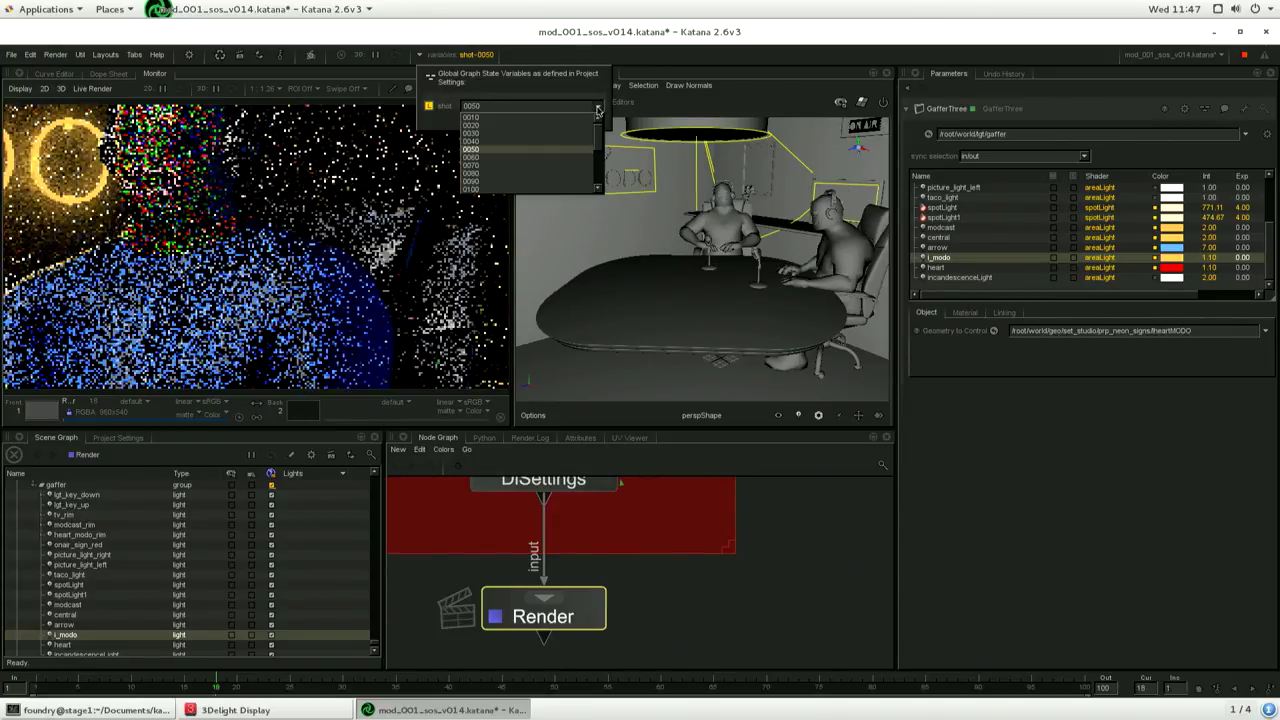
{"action": "left_click", "coordinate": [563, 167]}
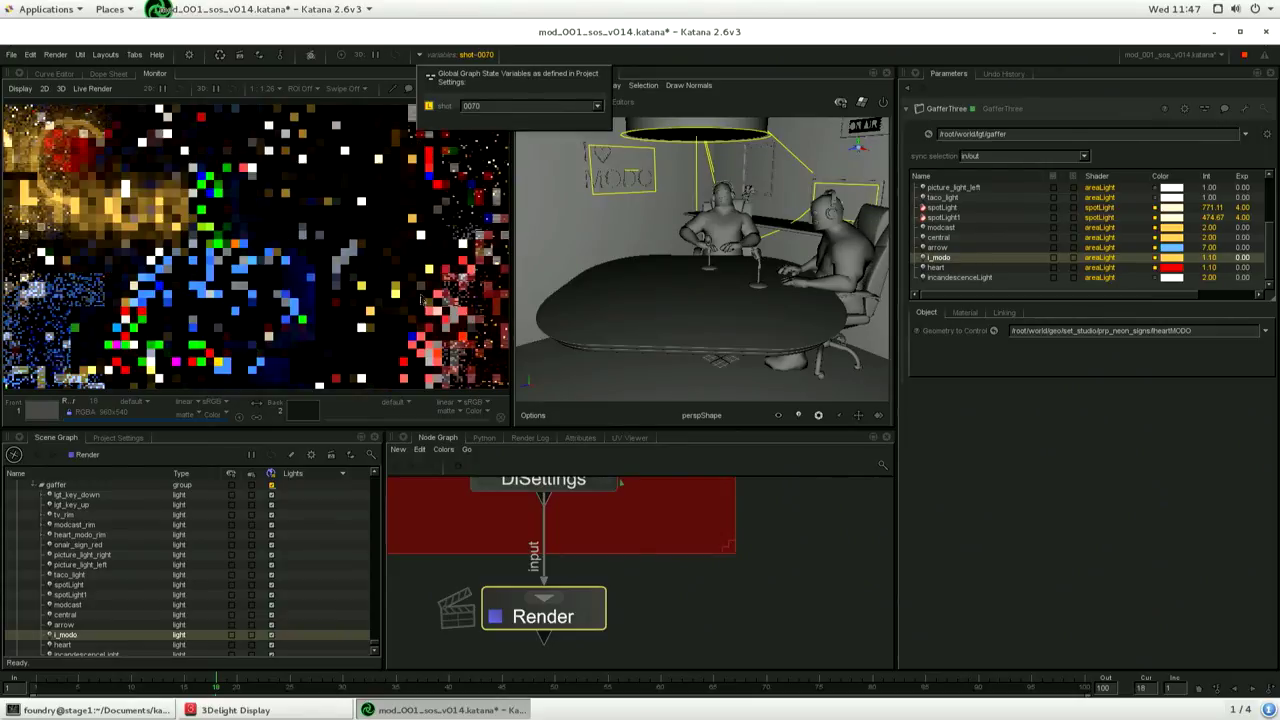
Enable live render updates for the root location of the scene graph
{"action": "scroll", "coordinate": [285, 493], "scroll_direction": "up", "scroll_amount": 5}
{"action": "scroll", "coordinate": [285, 493], "scroll_direction": "up", "scroll_amount": 10}
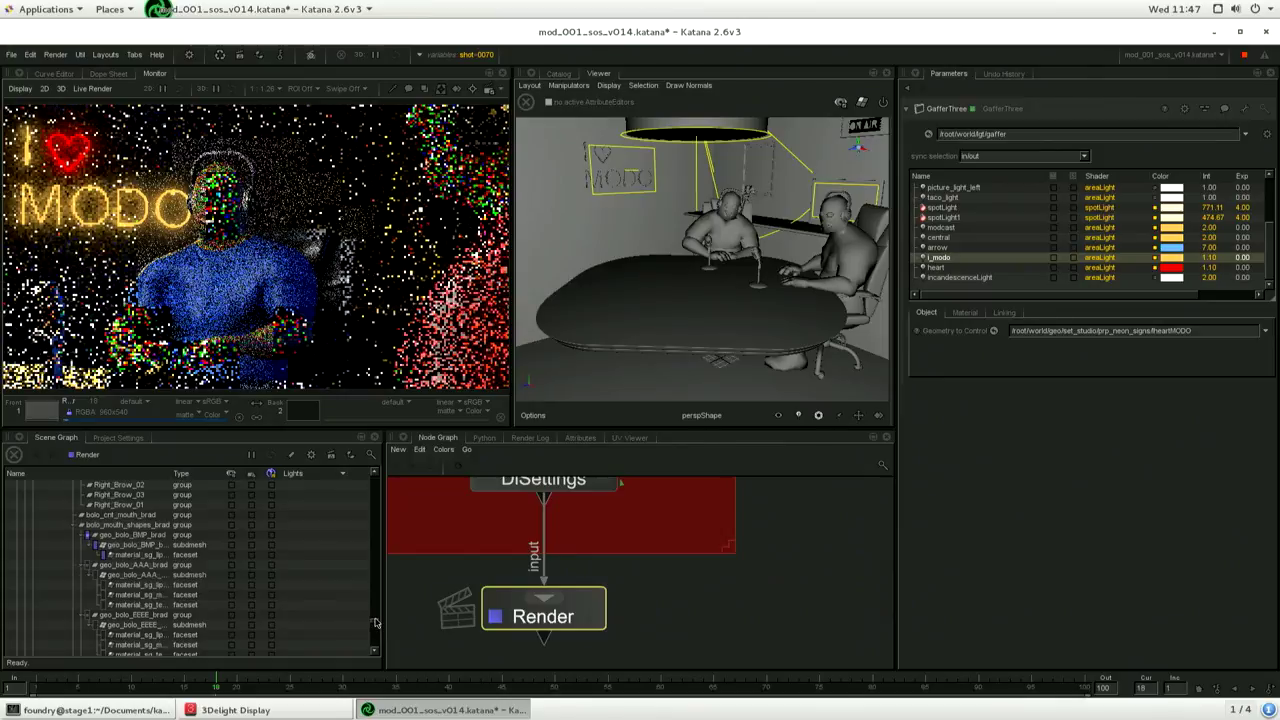
{"action": "scroll", "coordinate": [285, 483], "scroll_direction": "up", "scroll_amount": 15}
{"action": "left_click", "coordinate": [269, 486]}
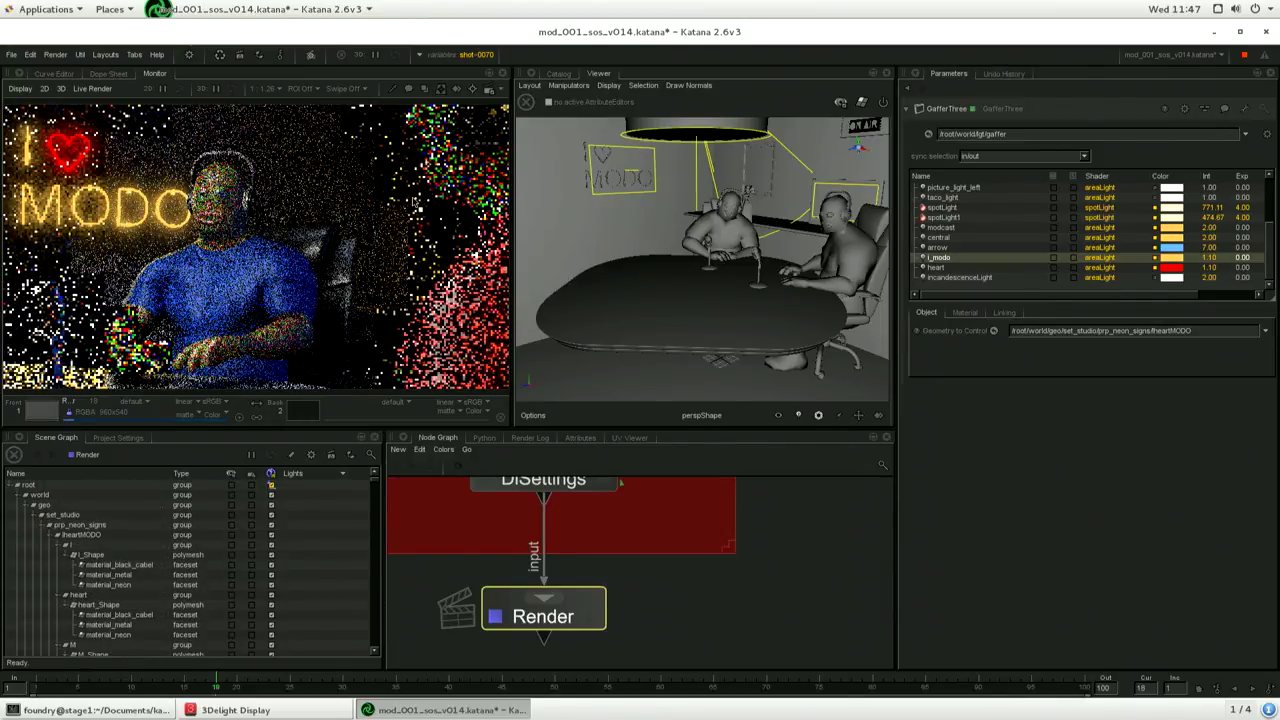
Set the shot graph state variable to 0050
{"action": "left_click", "coordinate": [485, 55]}
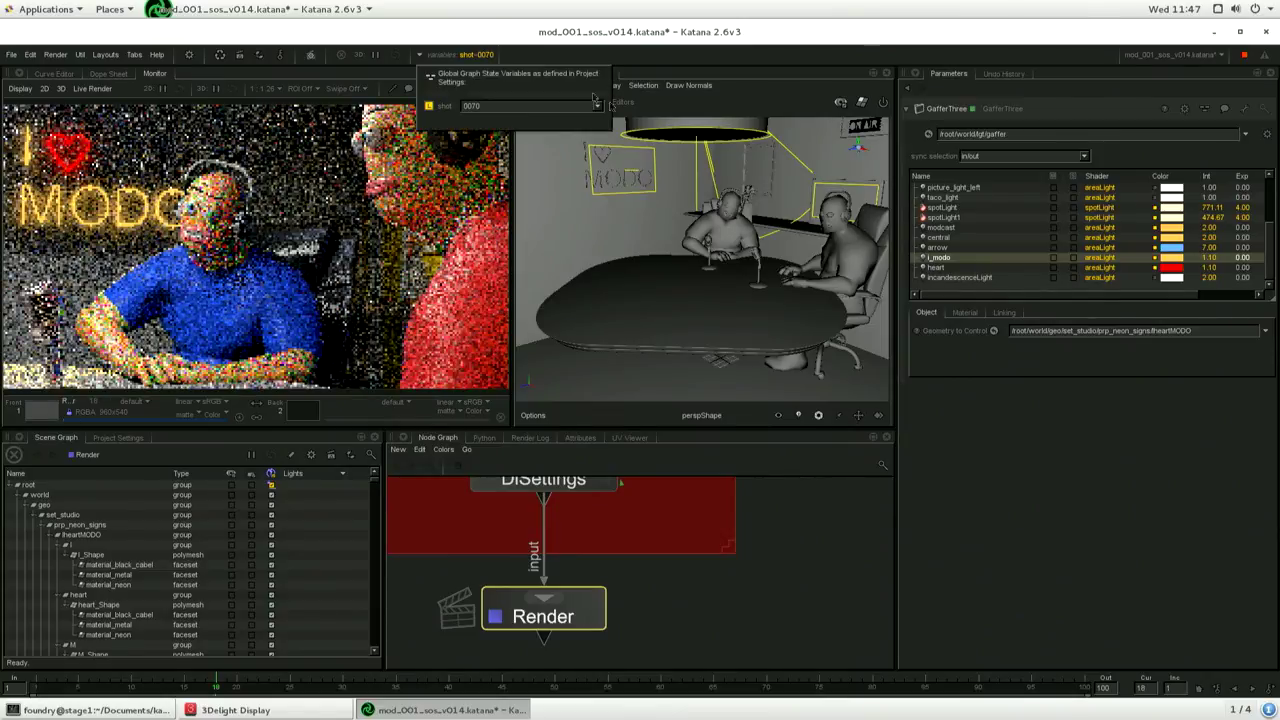
{"action": "left_click", "coordinate": [602, 107]}
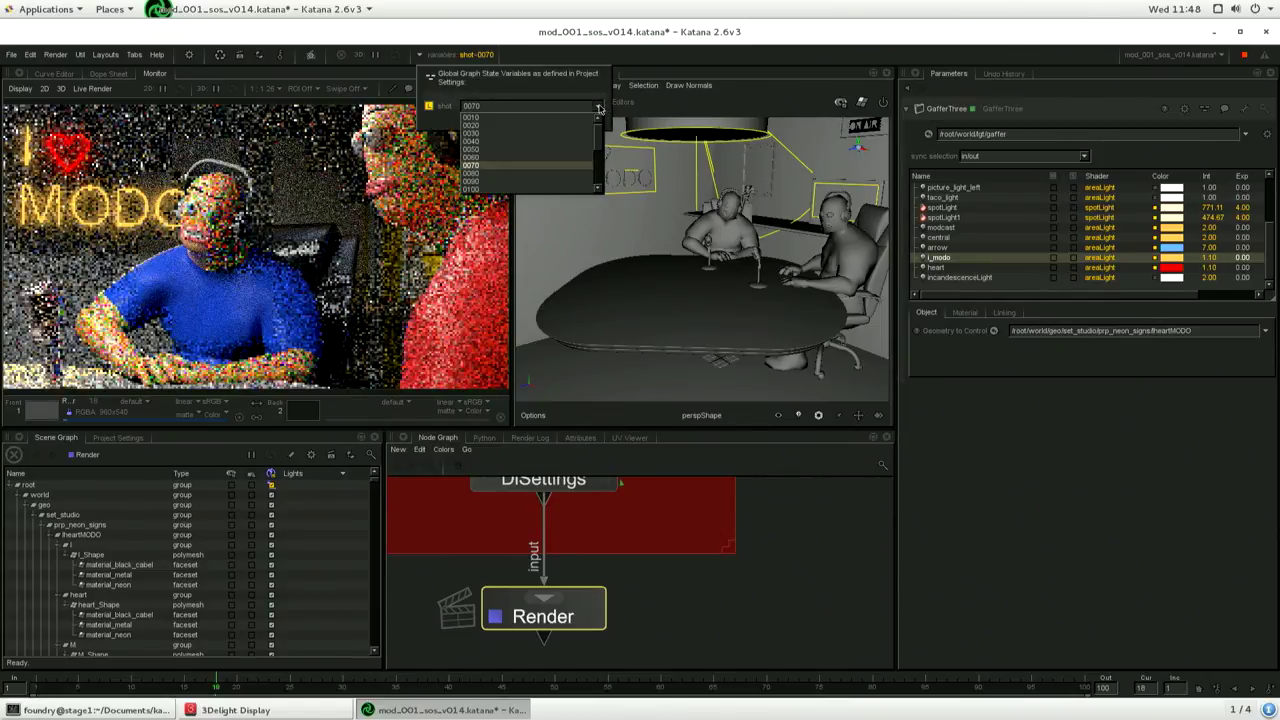
{"action": "left_click", "coordinate": [569, 151]}
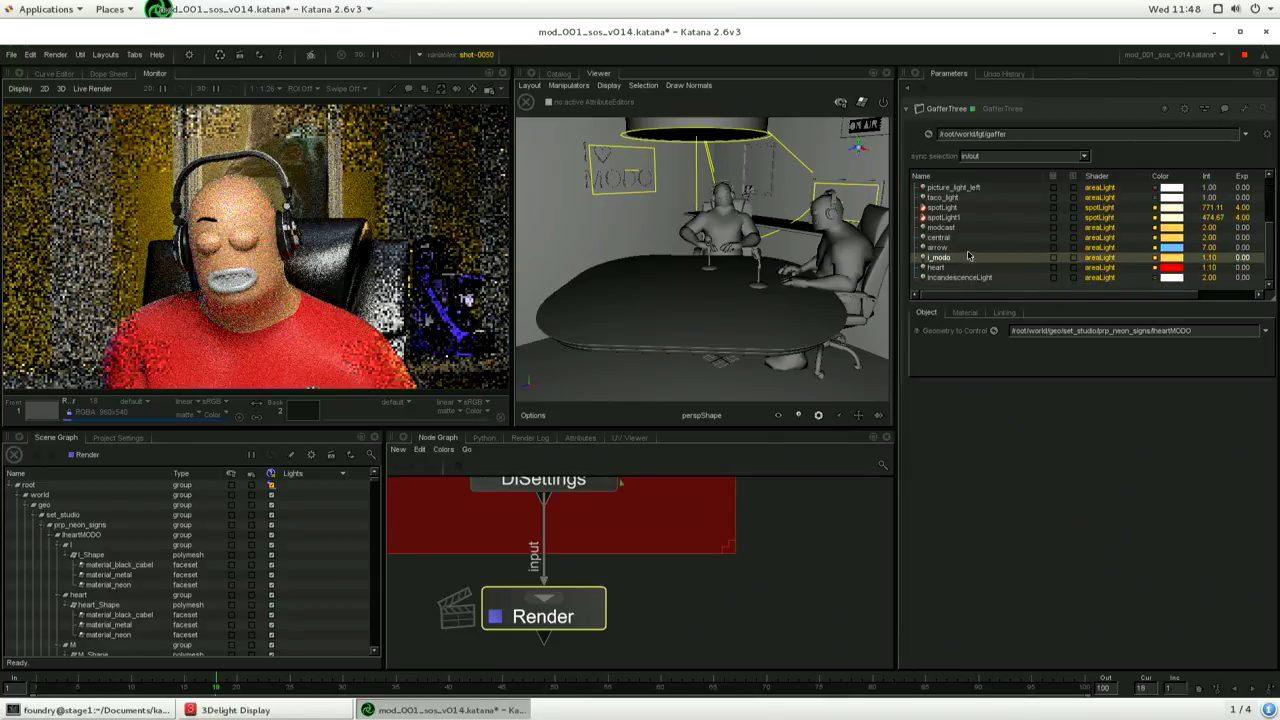
Select taco_light in the GafferThree, select its source mesh, and frame and inspect the taco geometry in the viewer
{"action": "scroll", "coordinate": [968, 252], "scroll_direction": "up", "scroll_amount": 2}
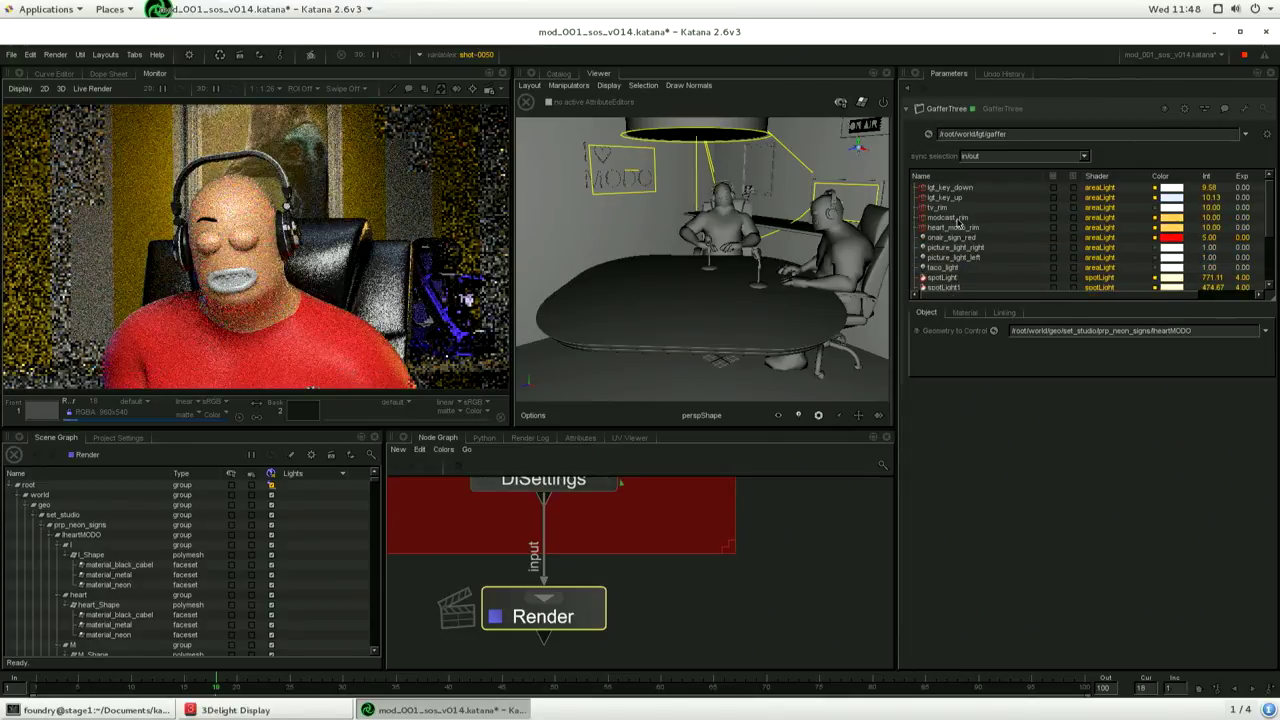
{"action": "scroll", "coordinate": [960, 219], "scroll_direction": "down", "scroll_amount": 2}
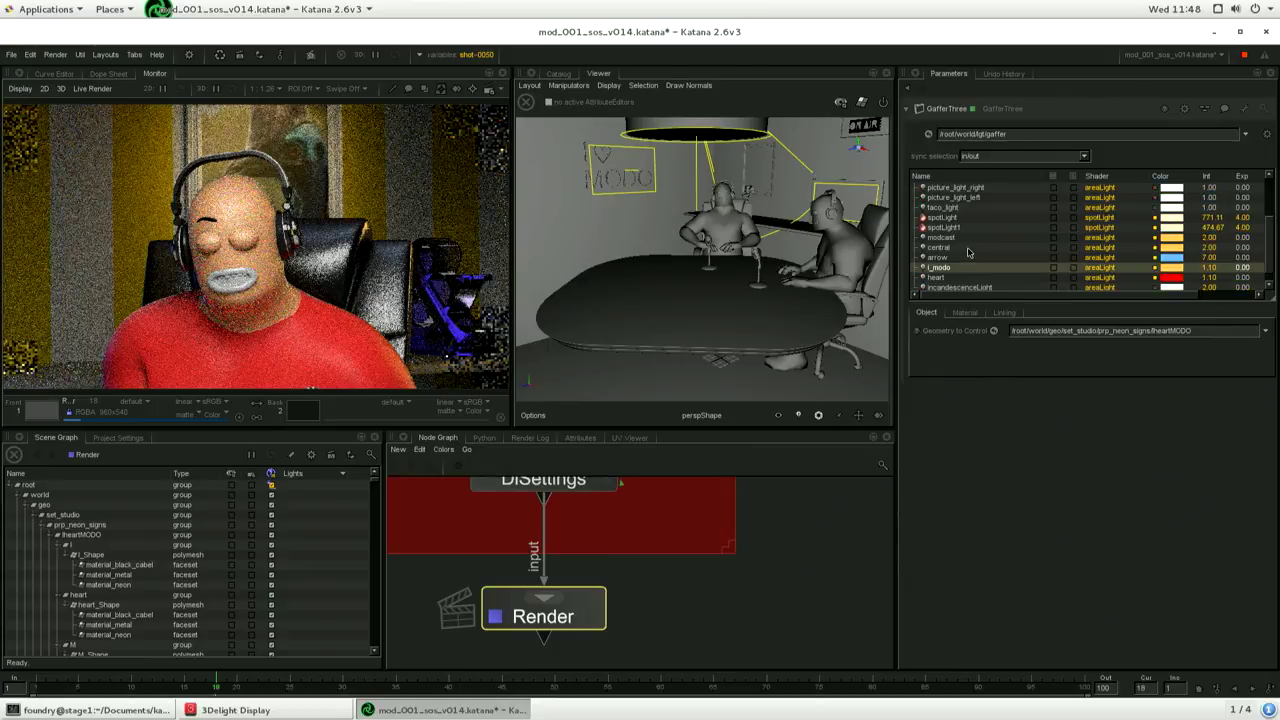
{"action": "left_click", "coordinate": [950, 207]}
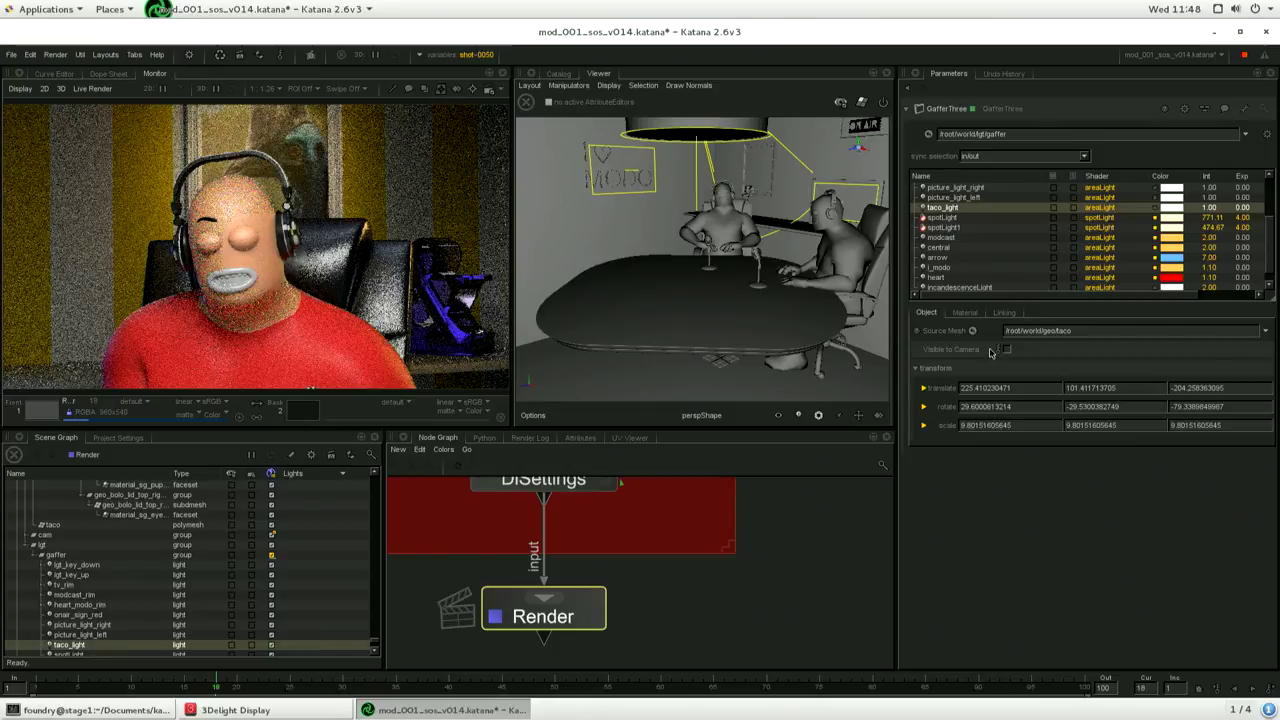
{"action": "left_click", "coordinate": [973, 330]}
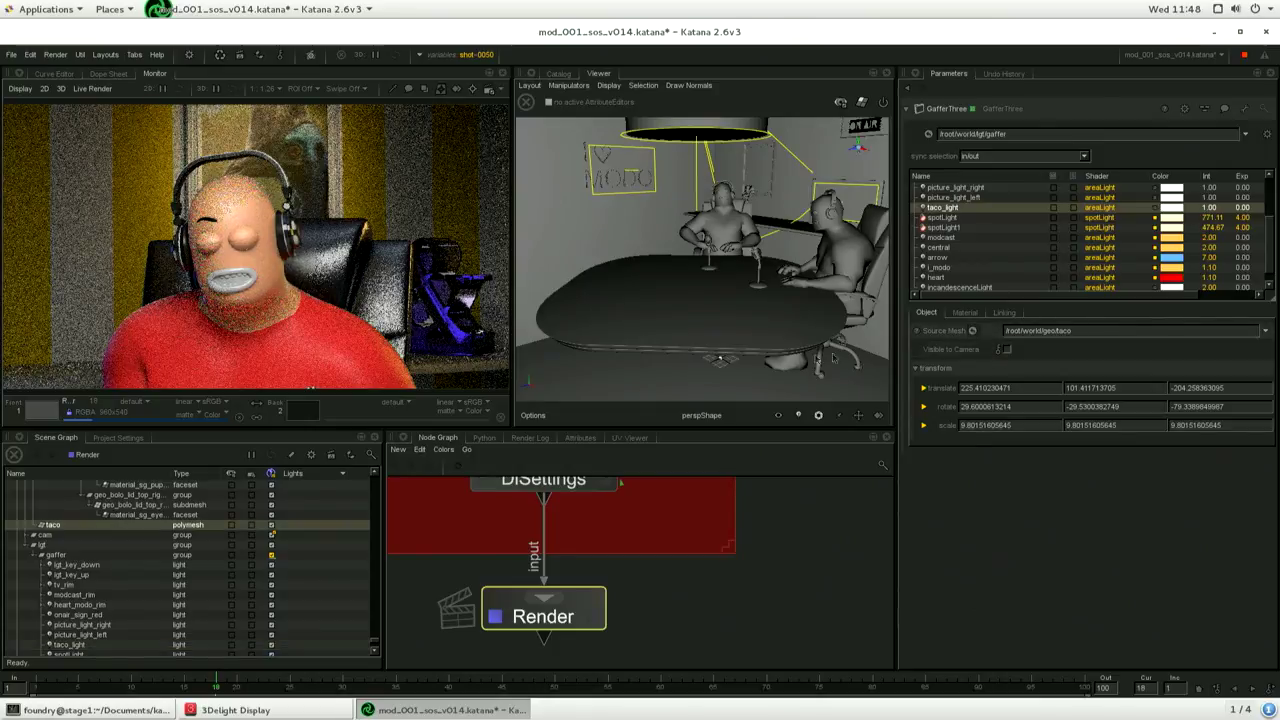
{"action": "key", "text": "f"}
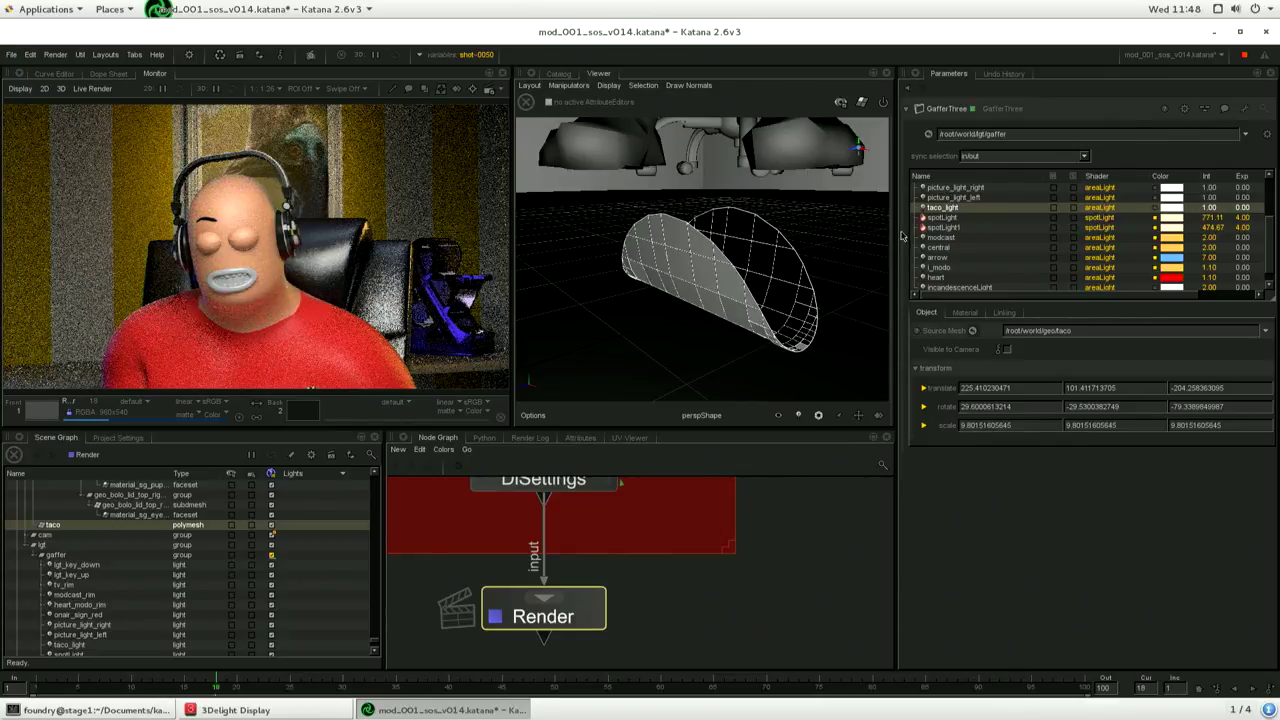
{"action": "scroll", "coordinate": [730, 214], "scroll_direction": "down", "scroll_amount": 5}
{"action": "left_click_drag", "start_coordinate": [730, 207], "coordinate": [905, 201], "text": "alt"}
Frame taco_light in the viewer and inspect its placement around the ampersand prop
{"action": "left_click", "coordinate": [941, 205]}
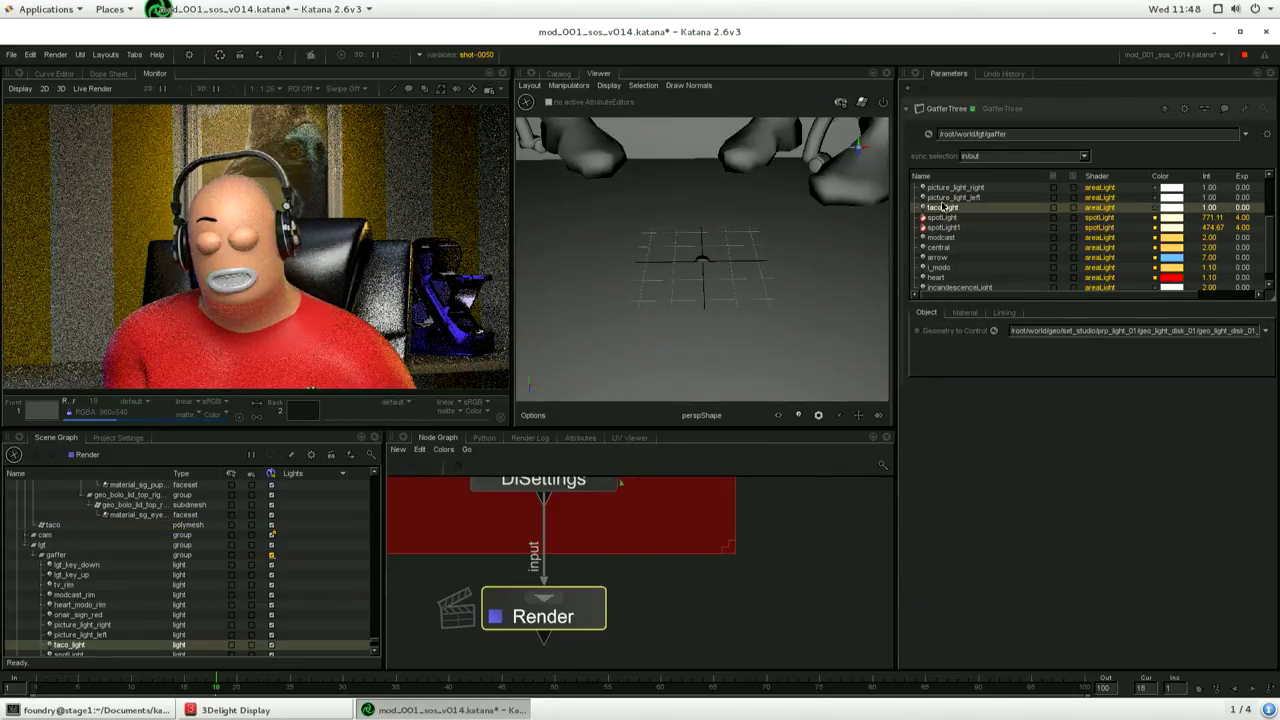
{"action": "key", "text": "f"}
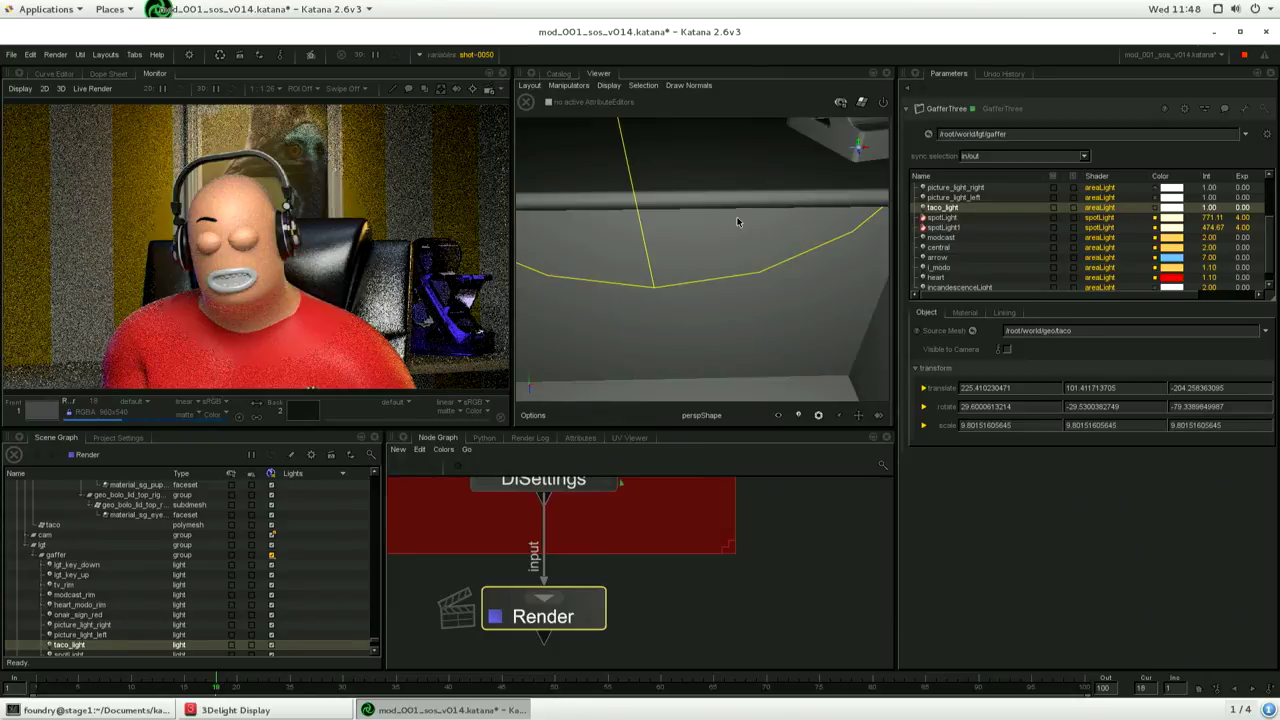
{"action": "left_click_drag", "start_coordinate": [736, 220], "coordinate": [815, 202], "text": "alt"}
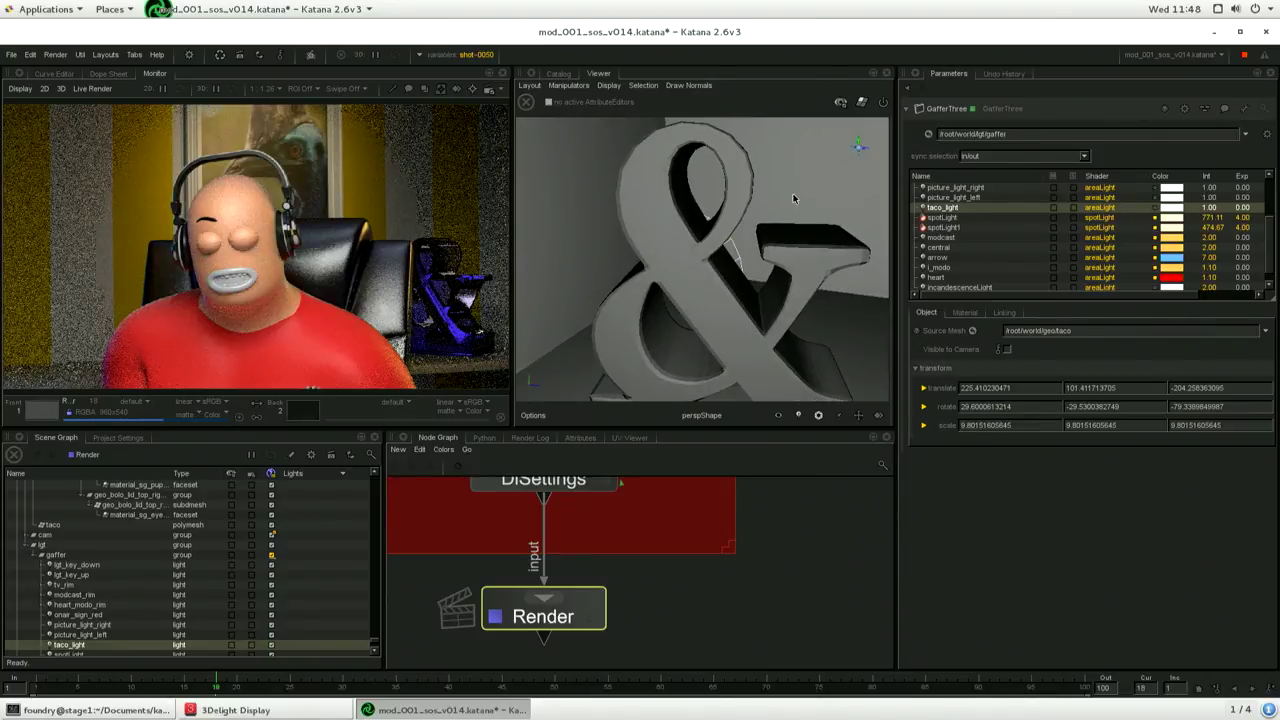